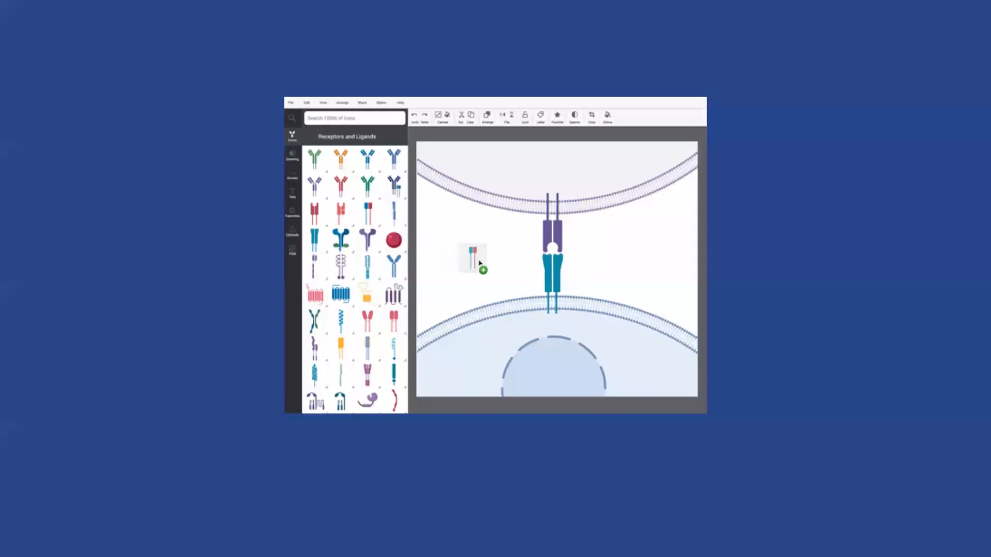
{"action": "left_click_drag", "start_coordinate": [394, 240], "coordinate": [553, 248]}
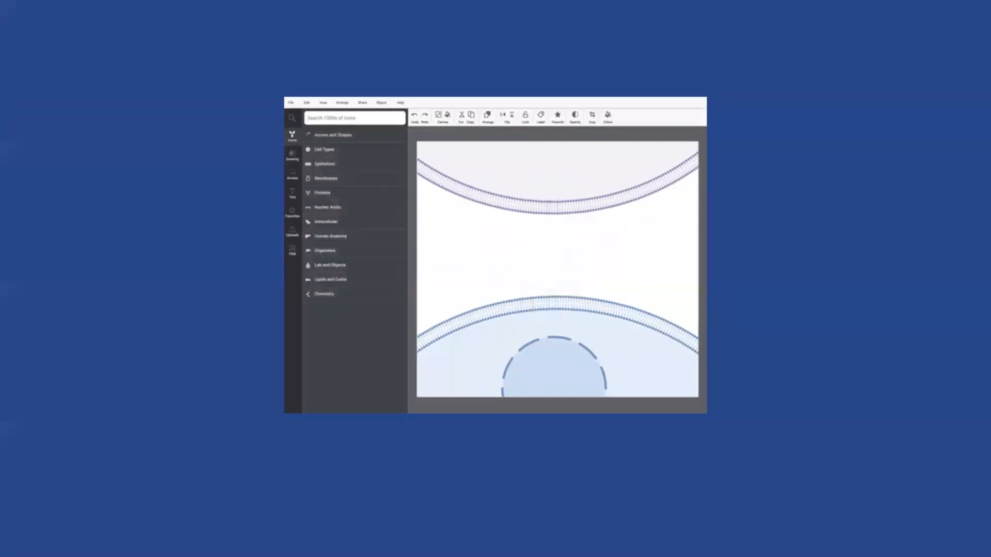
{"action": "left_click", "coordinate": [391, 192]}
{"action": "mouse_move", "coordinate": [314, 213]}
{"action": "left_click_drag", "start_coordinate": [422, 216], "coordinate": [552, 236]}
{"action": "left_click_drag", "start_coordinate": [553, 198], "coordinate": [524, 258]}
{"action": "left_click_drag", "start_coordinate": [315, 240], "coordinate": [559, 279]}
{"action": "left_click_drag", "start_coordinate": [368, 214], "coordinate": [577, 258]}
{"action": "left_click_drag", "start_coordinate": [394, 240], "coordinate": [553, 249]}
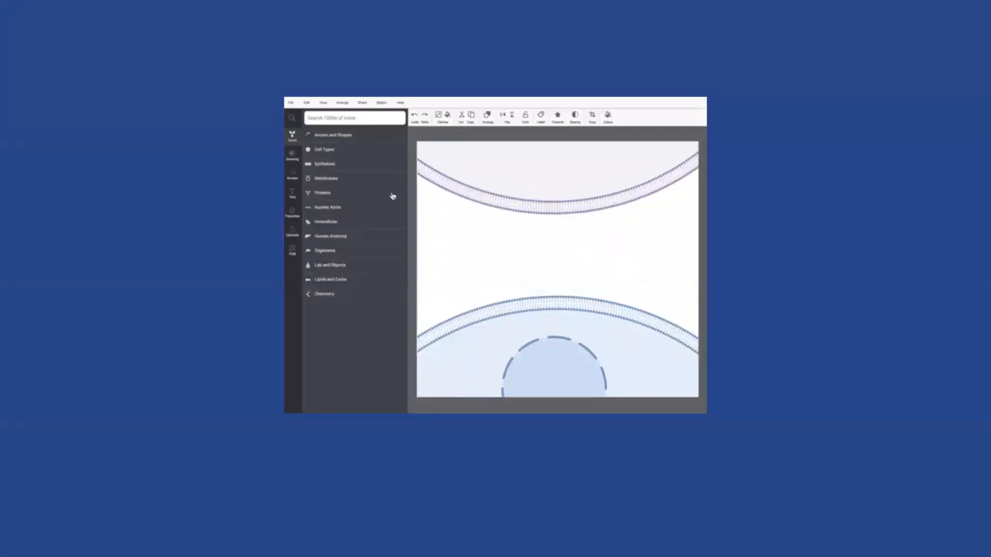
{"action": "left_click", "coordinate": [385, 195]}
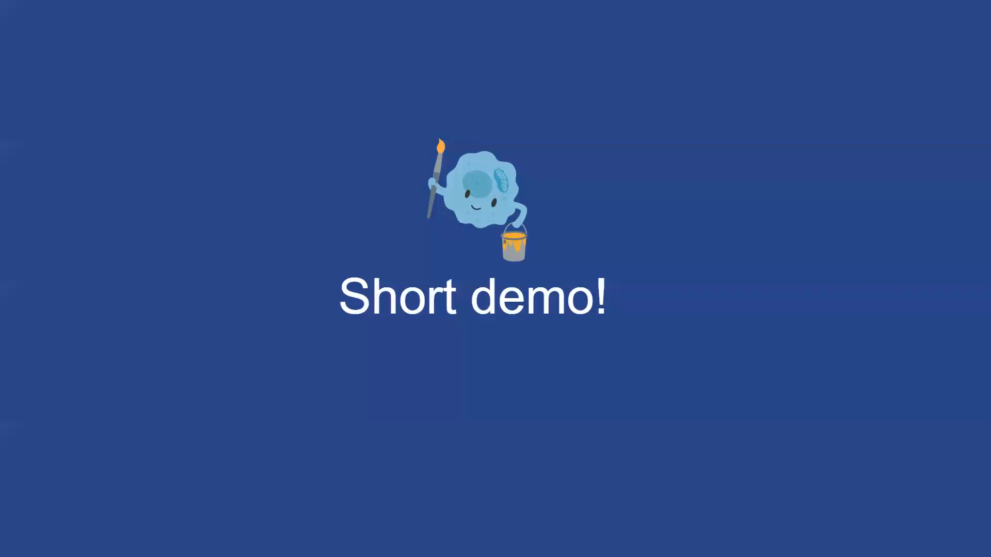
Switch to the BioRender gallery in Chrome and move the Past Webinars folder below Backups
{"action": "key", "text": "alt+Tab"}
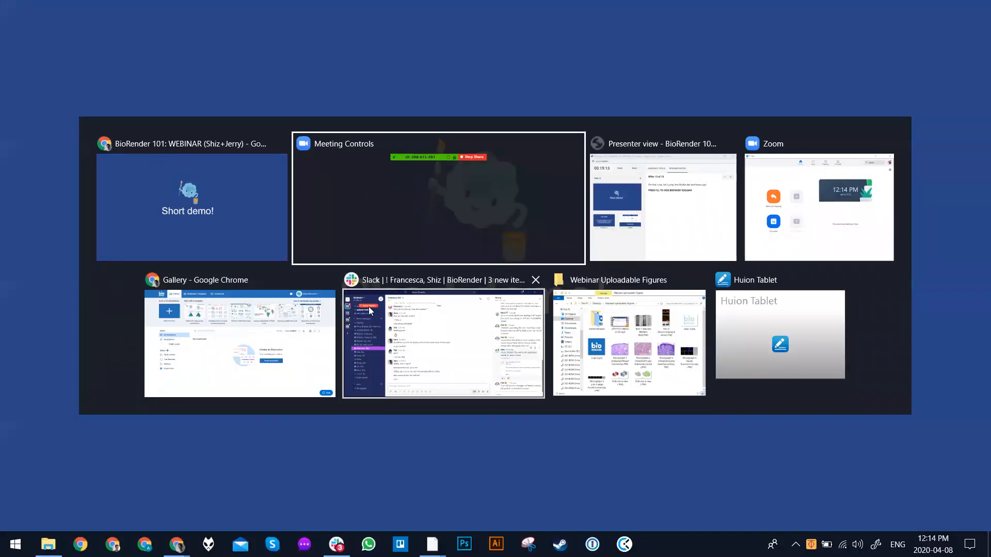
{"action": "left_click", "coordinate": [240, 343]}
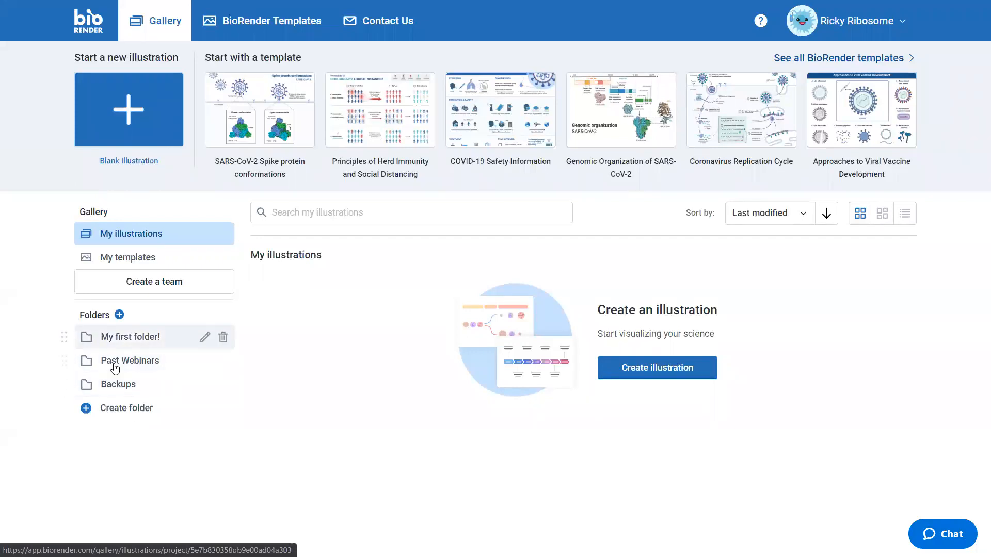
{"action": "left_click_drag", "start_coordinate": [64, 369], "coordinate": [103, 382]}
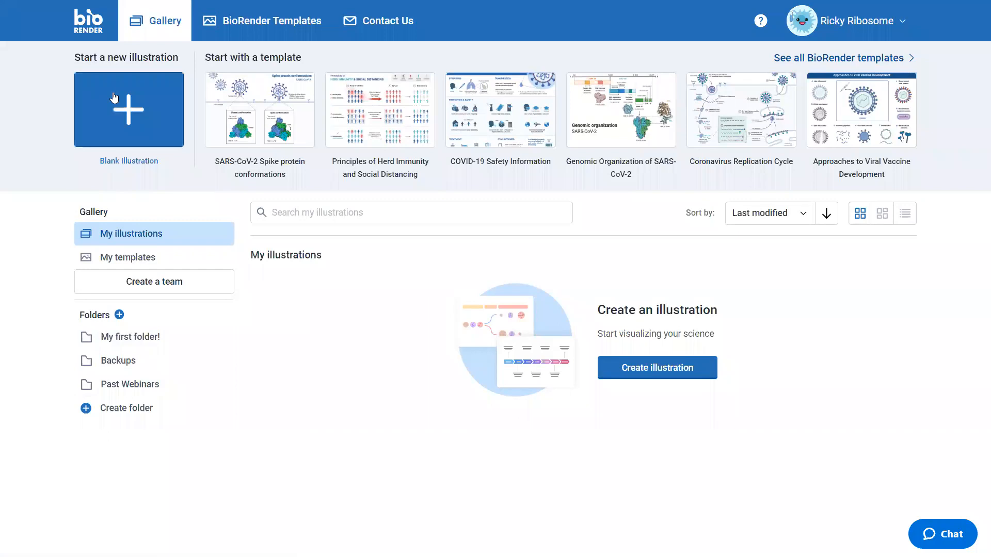
Create a new blank illustration named "Webinar 101 first figure!" with the Slide size, 10in x 7in
{"action": "left_click", "coordinate": [129, 116]}
{"action": "left_click", "coordinate": [294, 114]}
{"action": "type", "text": "Webinar 1010"}
{"action": "key", "text": "BackSpace"}
{"action": "type", "text": "first figure!"}
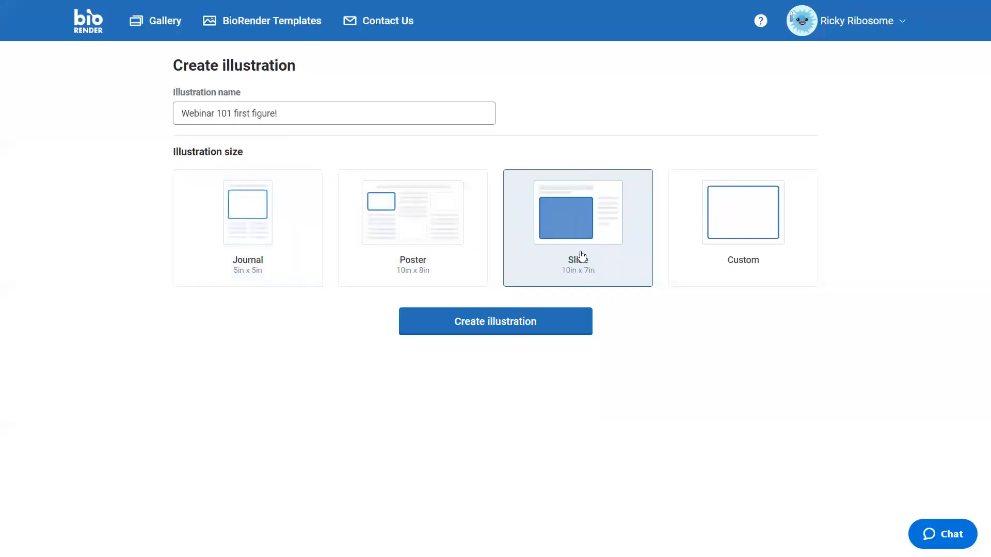
{"action": "left_click", "coordinate": [559, 324]}
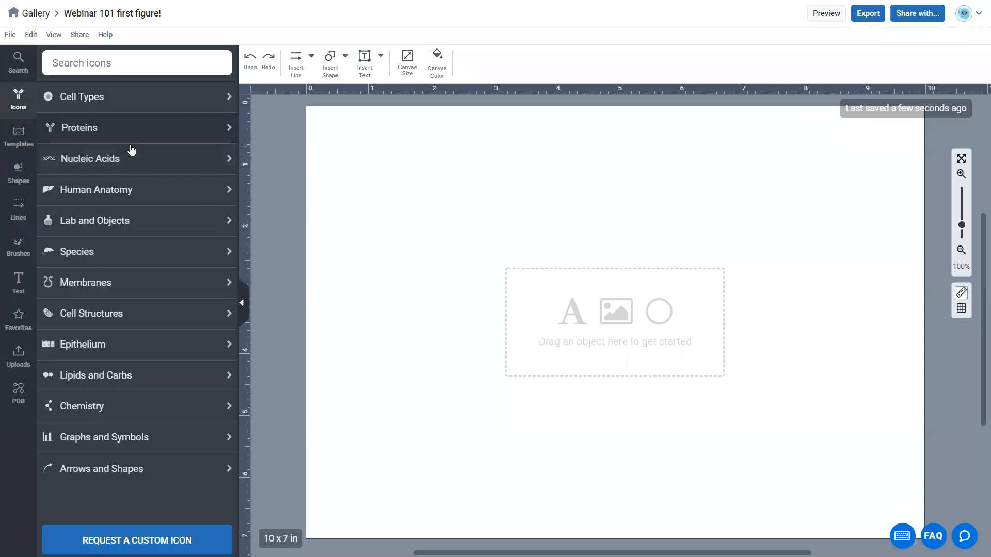
Look into the Lab and Objects icon category, search the icons for "t cell", and return to the icon categories
{"action": "left_click", "coordinate": [122, 220]}
{"action": "left_click", "coordinate": [22, 106]}
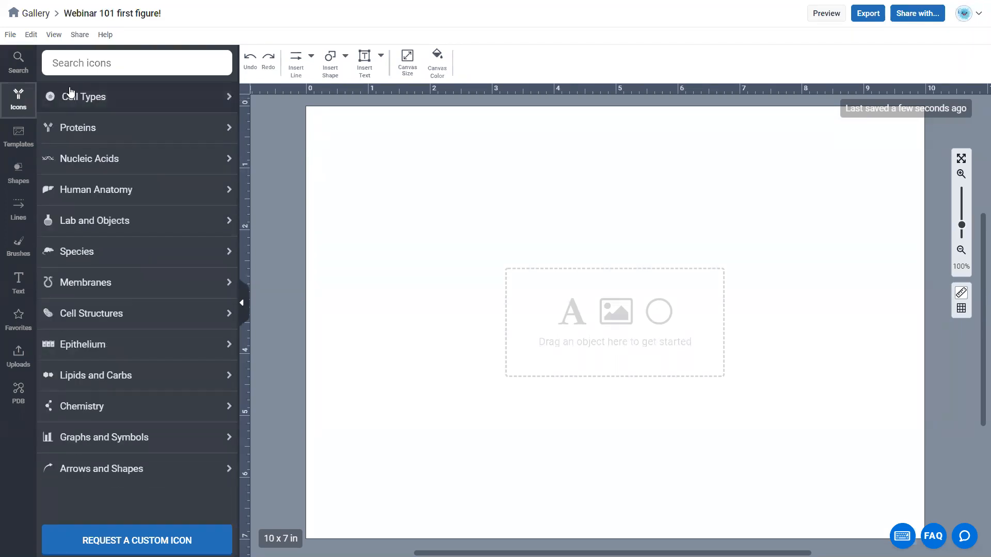
{"action": "left_click", "coordinate": [94, 63]}
{"action": "type", "text": "t cell"}
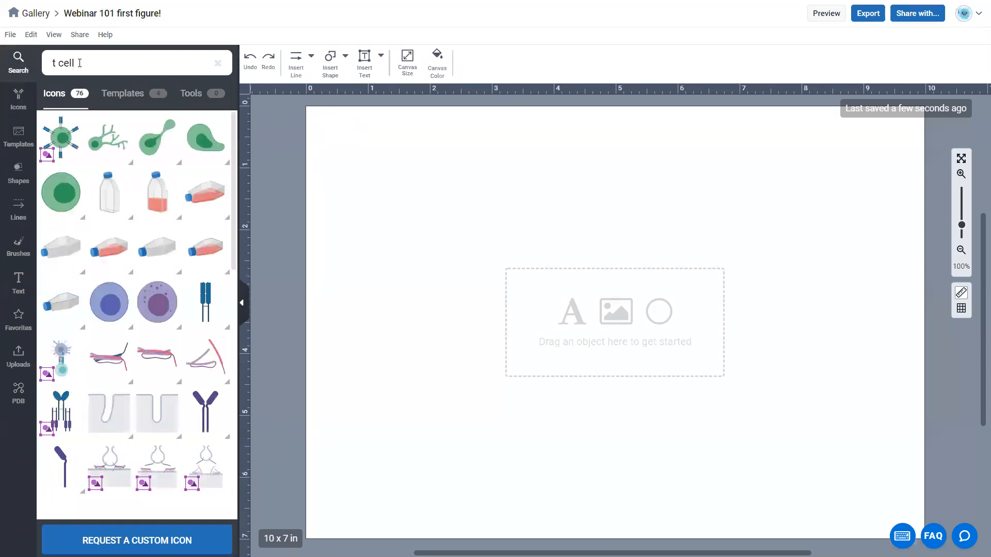
{"action": "left_click", "coordinate": [18, 99]}
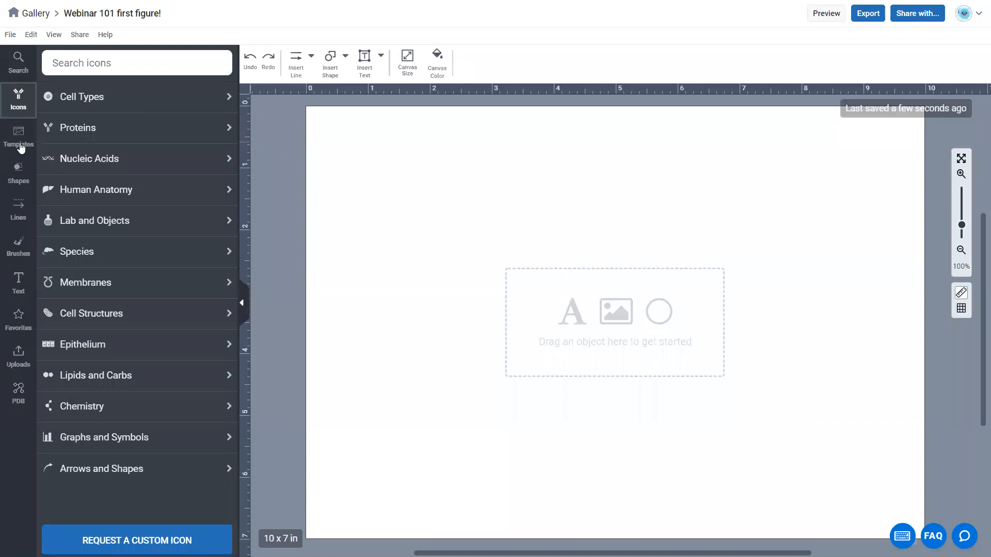
Look through the available templates, shapes and line drawing tools
{"action": "left_click", "coordinate": [20, 146]}
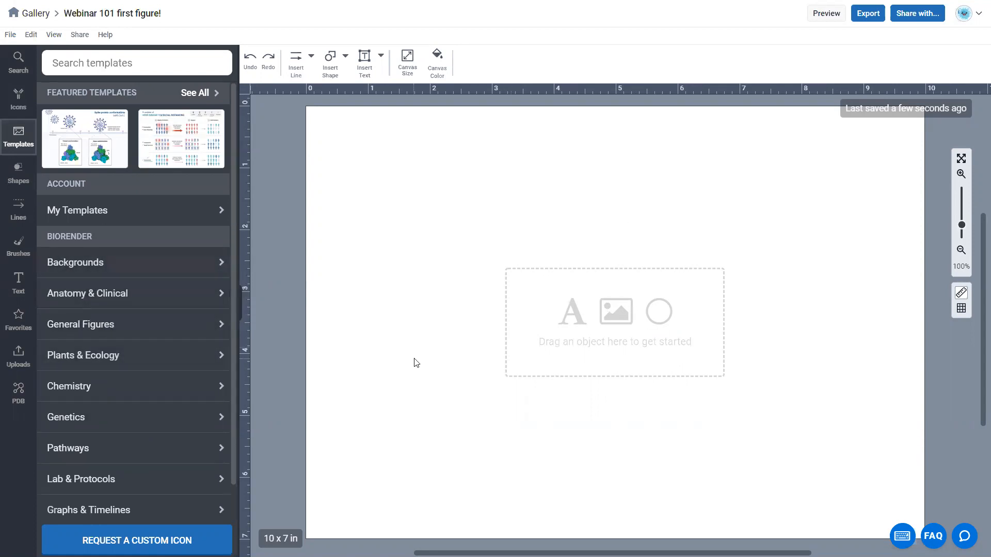
{"action": "left_click", "coordinate": [17, 178]}
{"action": "left_click", "coordinate": [16, 213]}
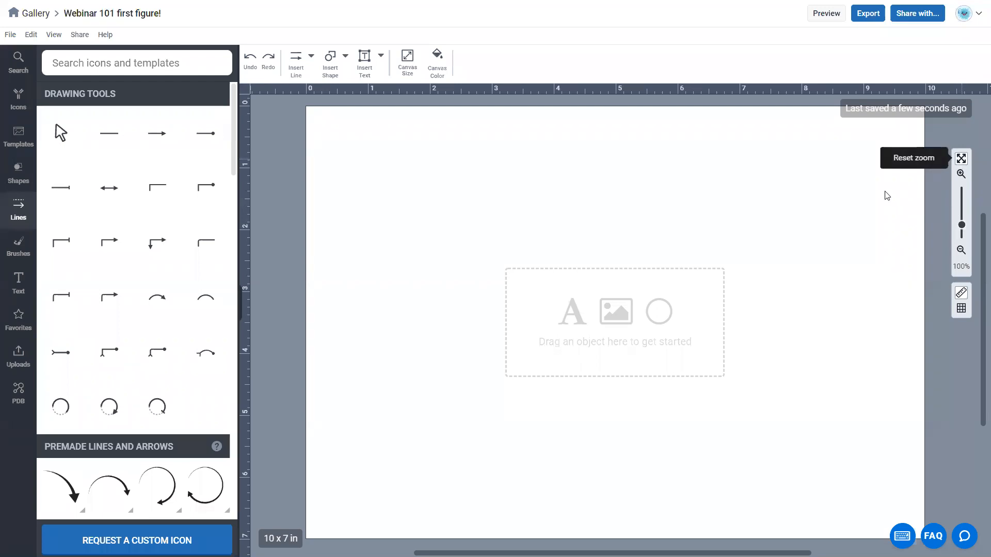
Zoom the canvas to 230% and reset it to 100%, and hide and restore the ruler
{"action": "left_click", "coordinate": [962, 211]}
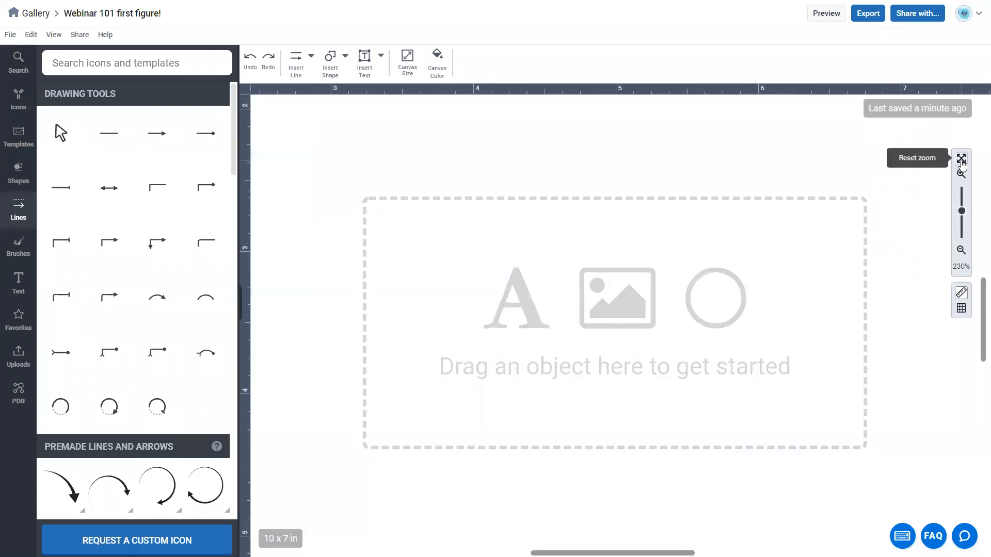
{"action": "left_click", "coordinate": [962, 158]}
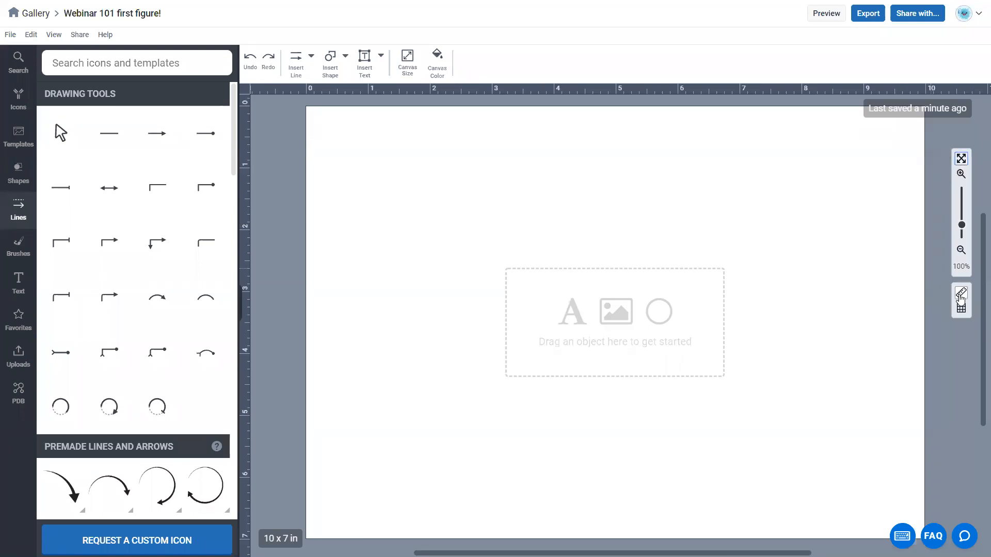
{"action": "left_click", "coordinate": [962, 294]}
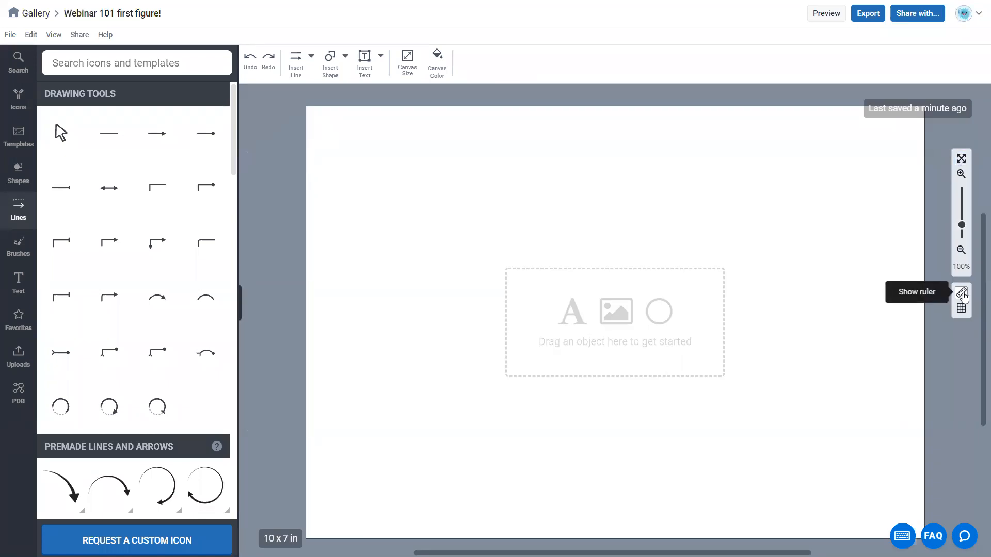
{"action": "left_click", "coordinate": [962, 294]}
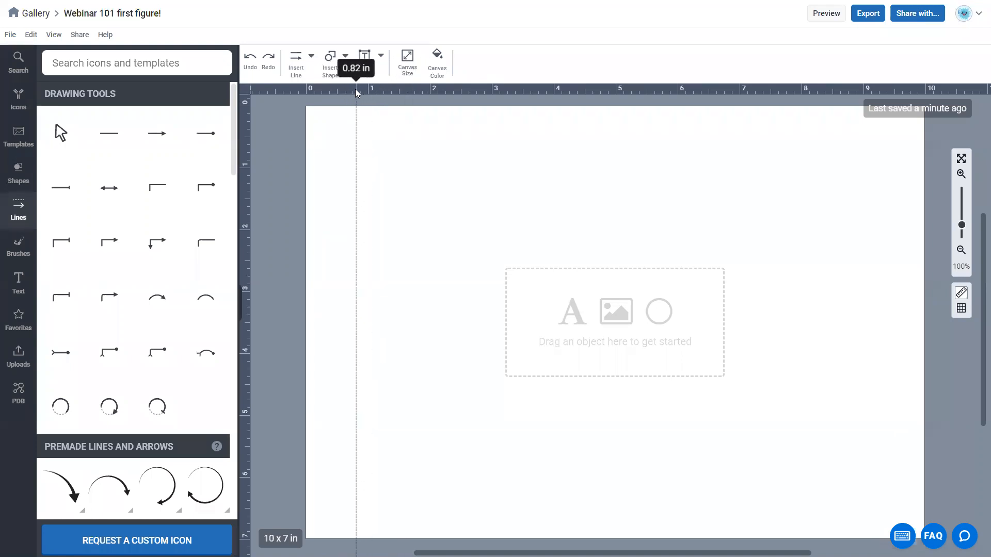
Add a horizontal ruler guide near the canvas's upper edge and remove it again
{"action": "left_click", "coordinate": [246, 143]}
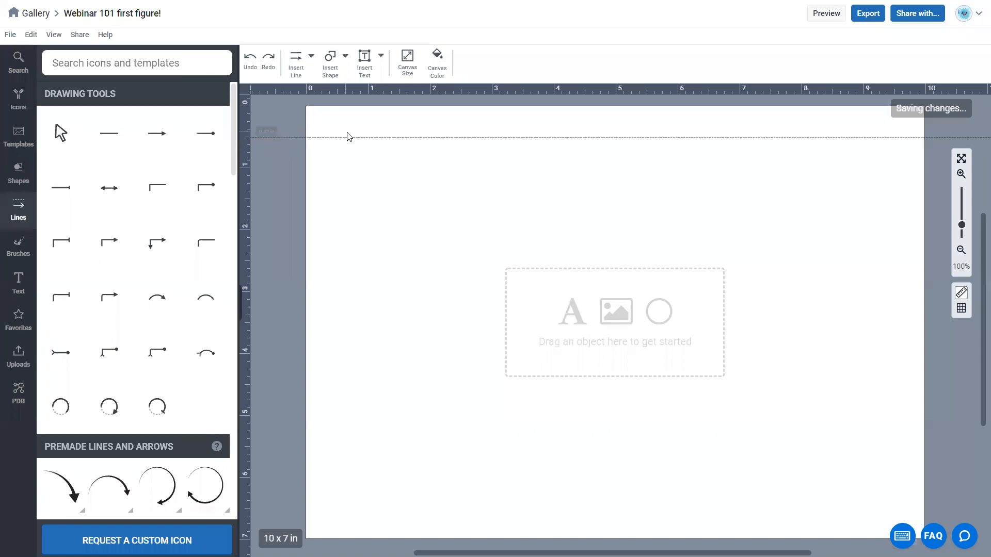
{"action": "right_click", "coordinate": [246, 141]}
{"action": "left_click", "coordinate": [286, 171]}
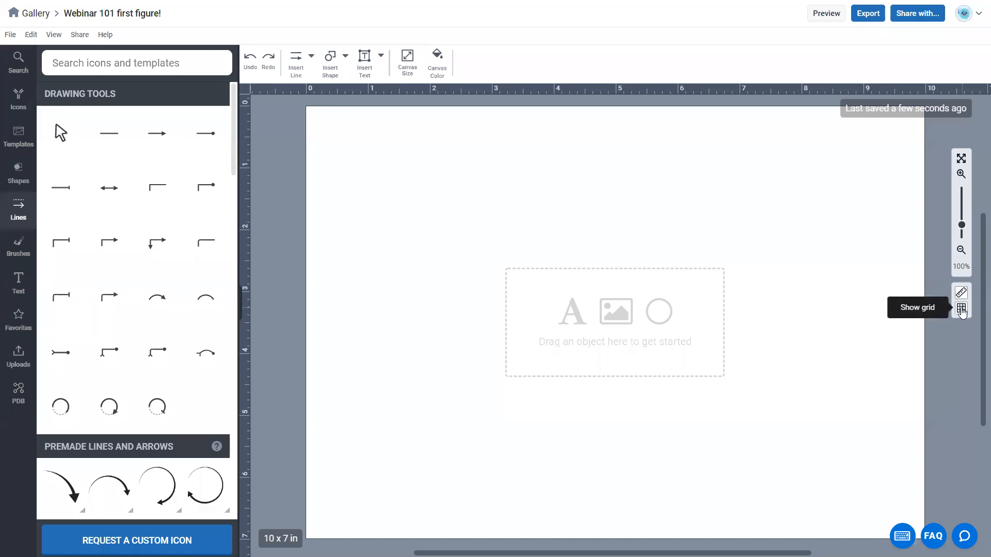
Show and hide the canvas grid, and review the list of keyboard shortcuts
{"action": "left_click", "coordinate": [962, 309]}
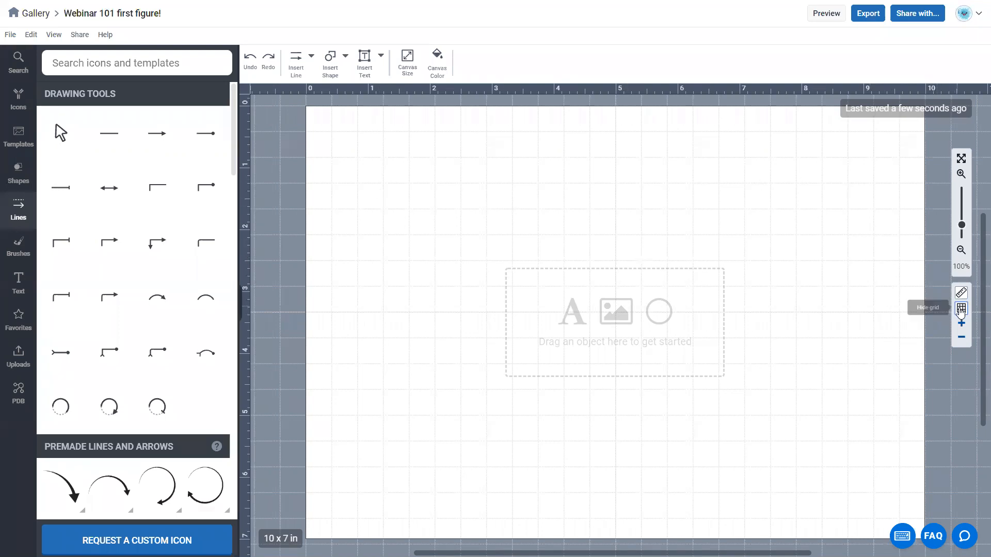
{"action": "left_click", "coordinate": [961, 309]}
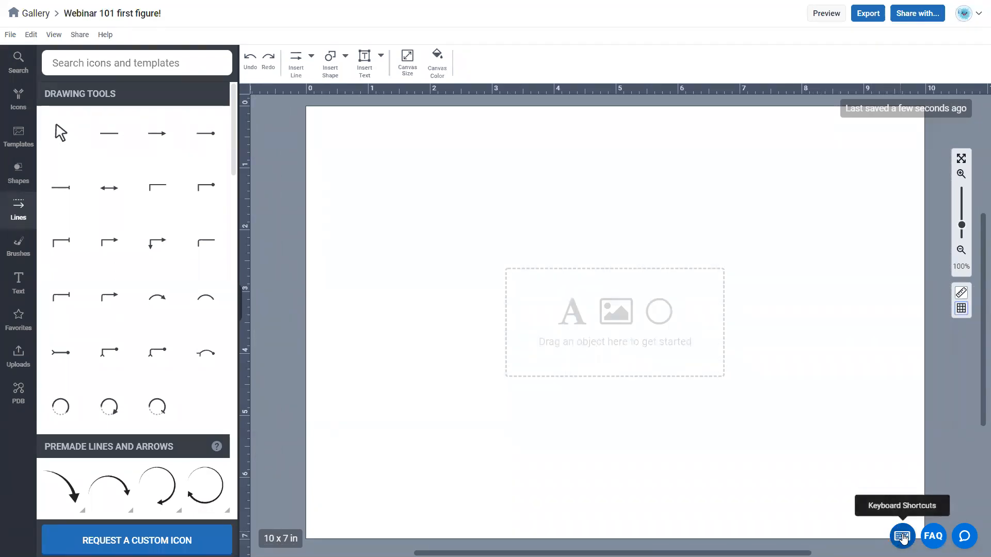
{"action": "left_click", "coordinate": [903, 538]}
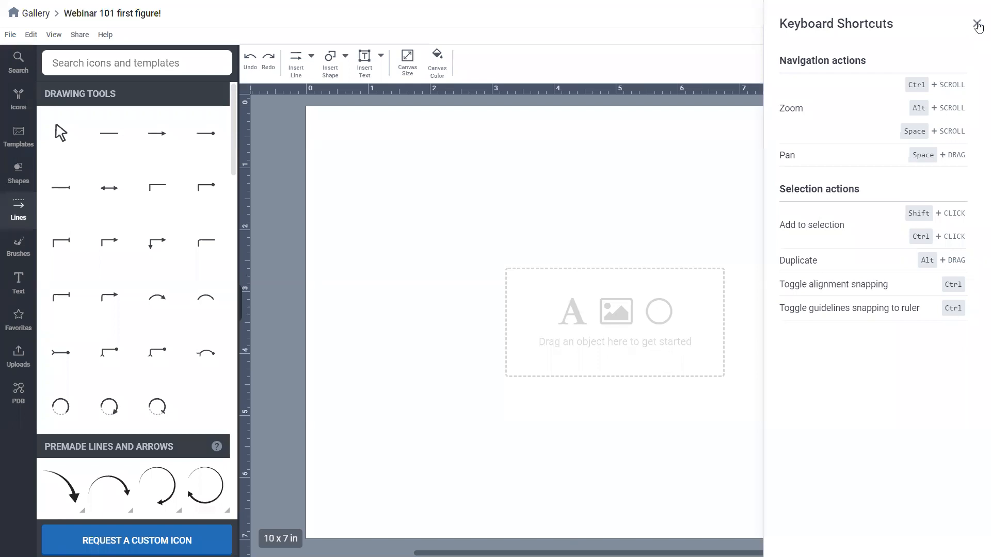
{"action": "left_click", "coordinate": [977, 24]}
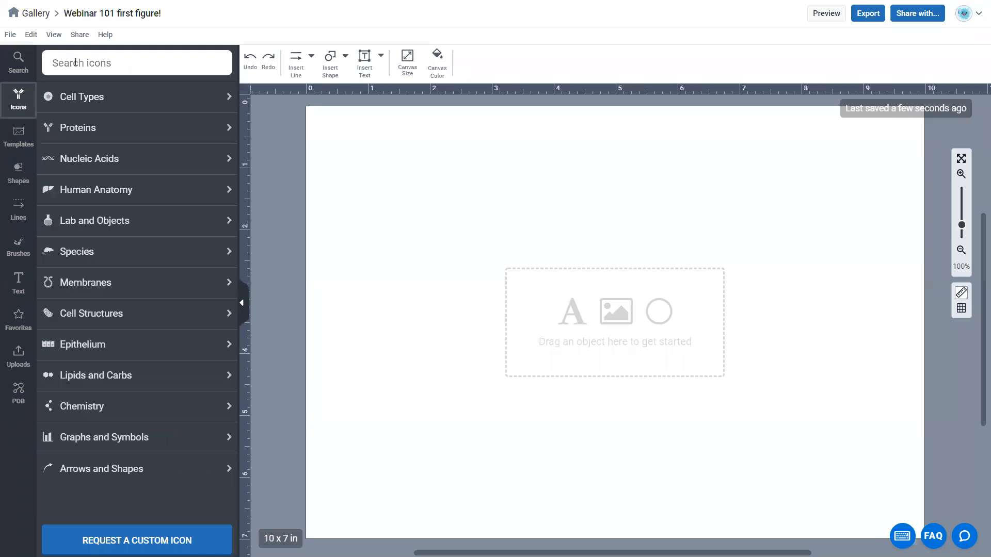
Search the icons for "phospholipid" and place the filled landscape arc membrane on the upper part of the canvas
{"action": "left_click", "coordinate": [82, 64]}
{"action": "type", "text": "phospholipid"}
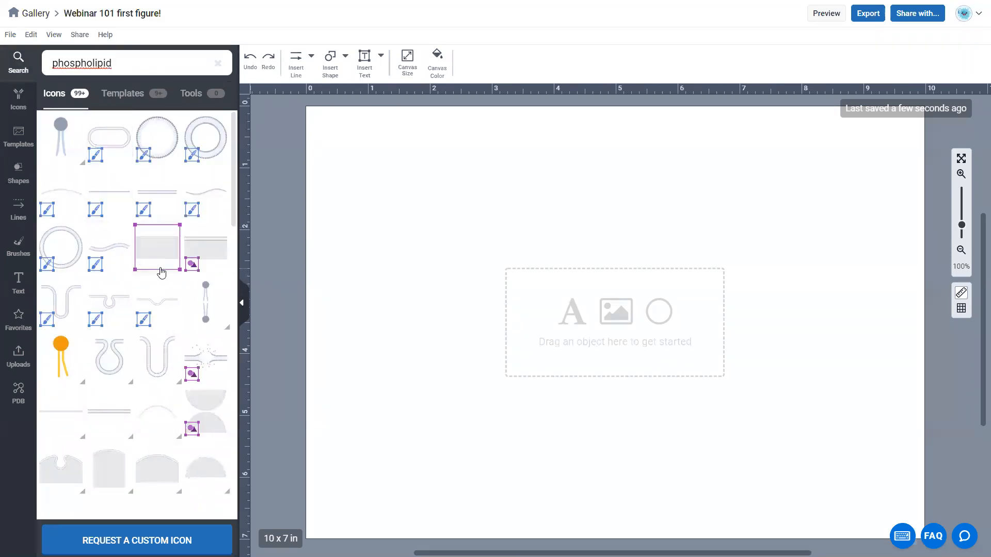
{"action": "scroll", "coordinate": [162, 272], "scroll_direction": "down", "scroll_amount": 2}
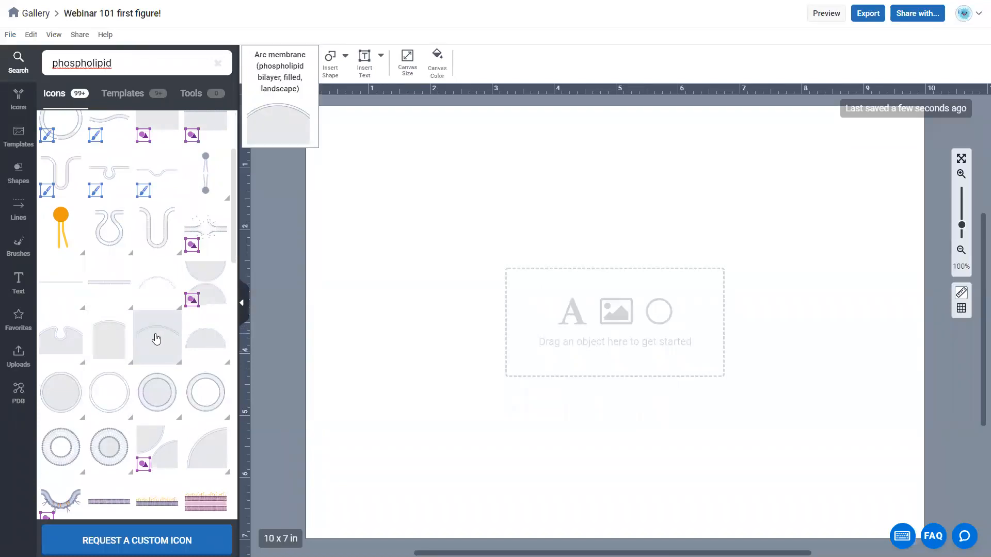
{"action": "left_click_drag", "start_coordinate": [156, 338], "coordinate": [471, 265]}
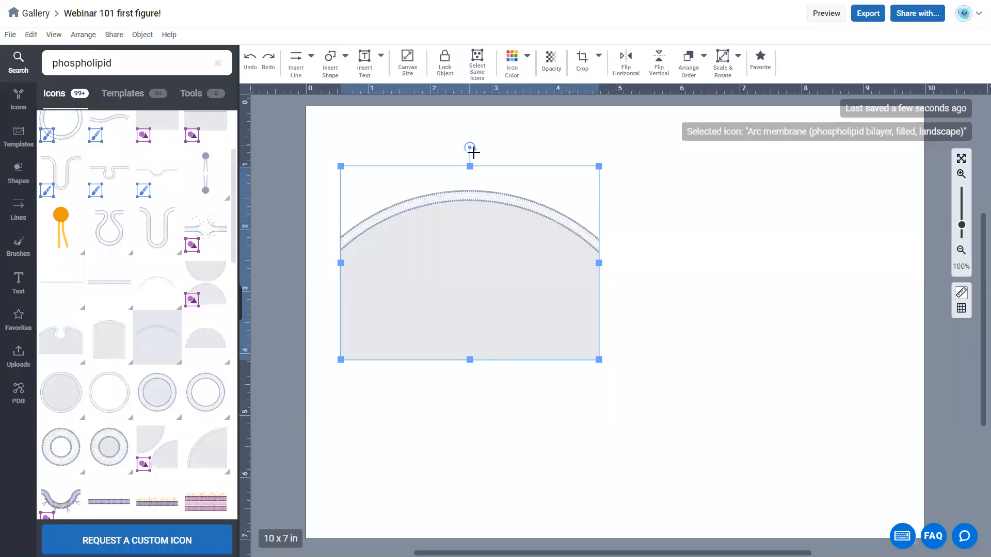
Rotate the arc membrane 180°, enlarge it to about 8.7 in wide, and centre it across the canvas's upper edge
{"action": "left_click_drag", "start_coordinate": [469, 146], "coordinate": [464, 372]}
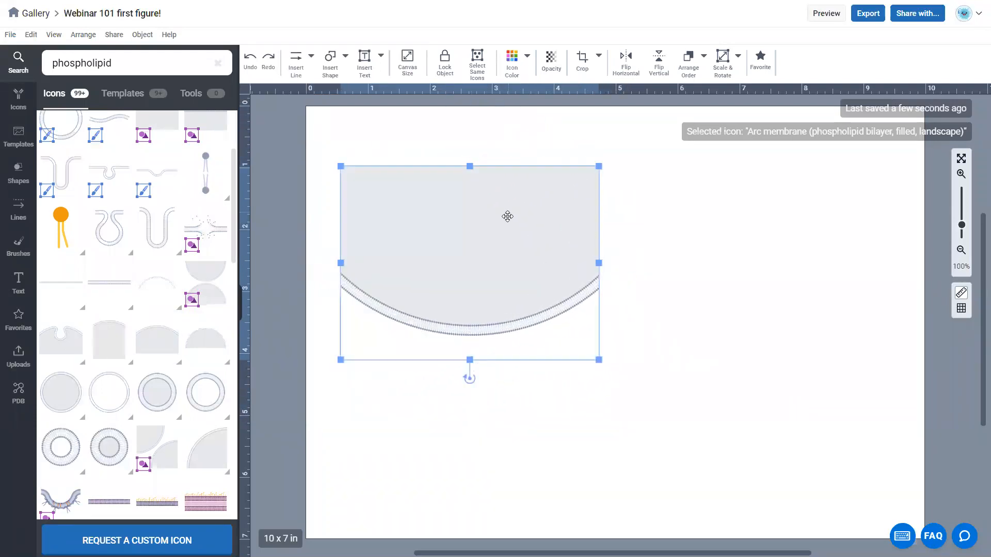
{"action": "scroll", "coordinate": [507, 216], "scroll_direction": "up", "scroll_amount": 2}
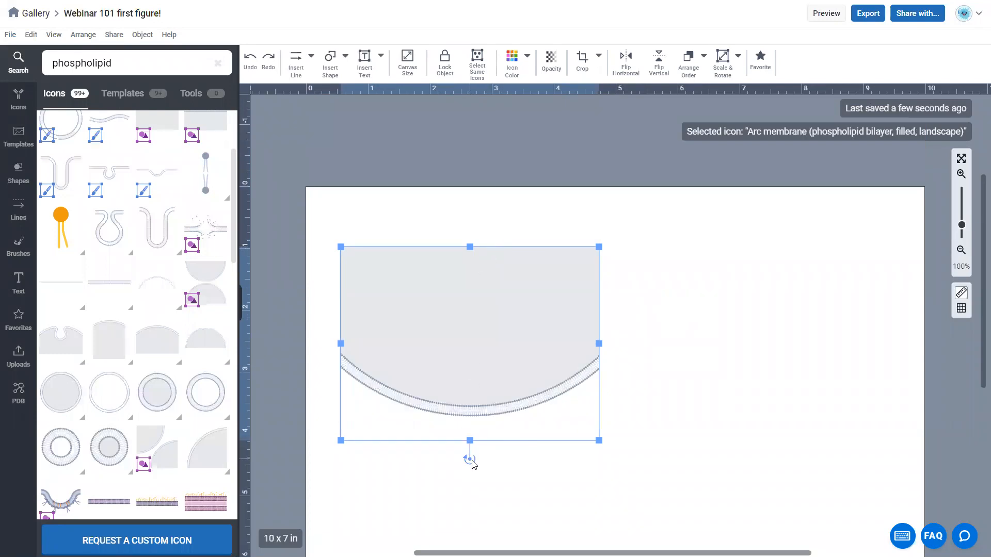
{"action": "left_click_drag", "start_coordinate": [507, 316], "coordinate": [466, 250]}
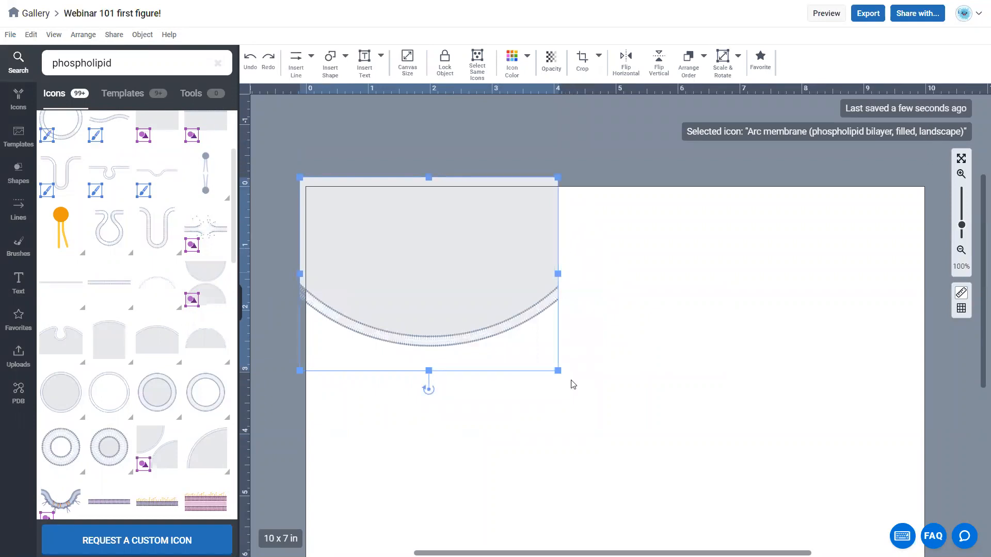
{"action": "left_click_drag", "start_coordinate": [558, 371], "coordinate": [848, 442]}
{"action": "left_click_drag", "start_coordinate": [556, 410], "coordinate": [598, 159]}
{"action": "left_click", "coordinate": [403, 380]}
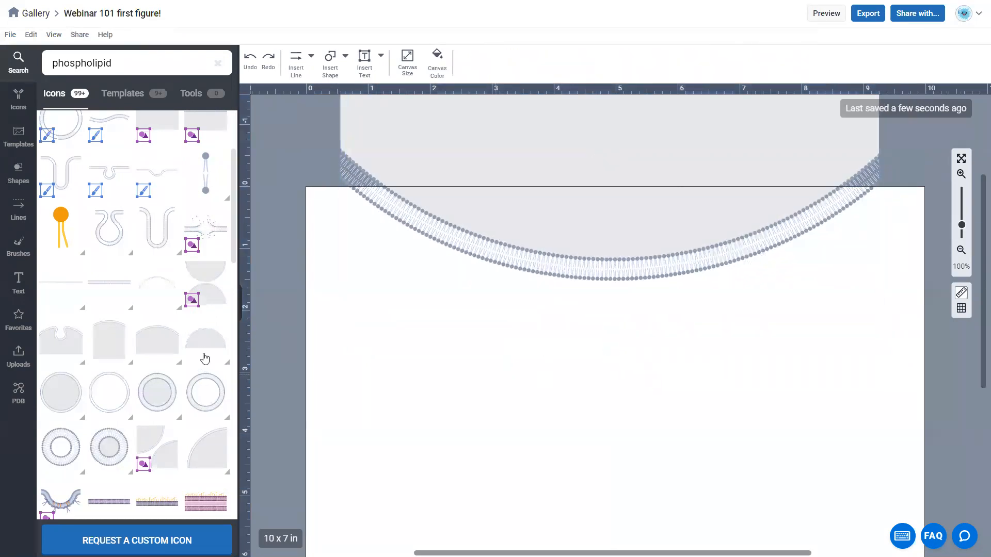
Place the straight medium filled phospholipid bilayer membrane on the canvas below the arc membrane
{"action": "scroll", "coordinate": [194, 338], "scroll_direction": "up", "scroll_amount": 1}
{"action": "scroll", "coordinate": [193, 338], "scroll_direction": "up", "scroll_amount": 1}
{"action": "mouse_move", "coordinate": [170, 246]}
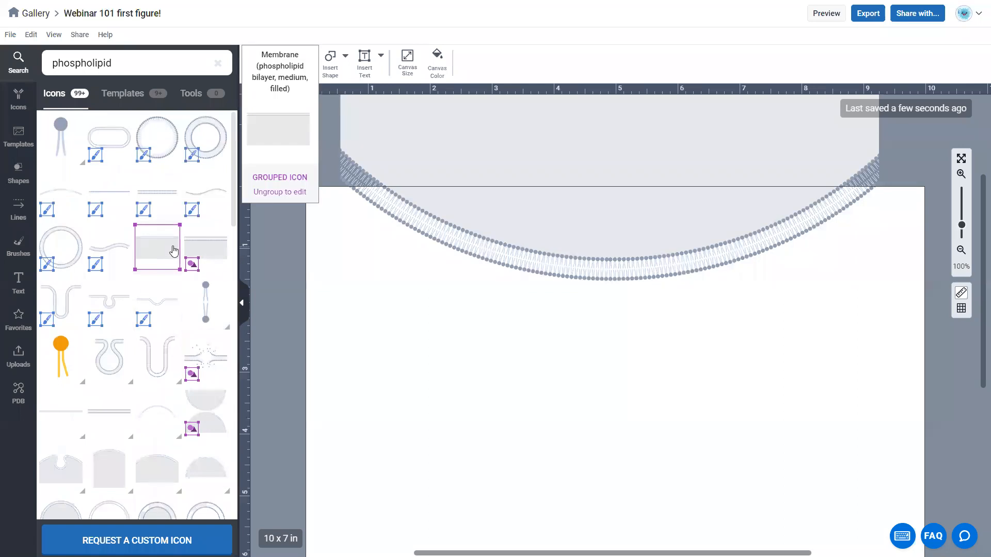
{"action": "left_click_drag", "start_coordinate": [160, 247], "coordinate": [540, 407]}
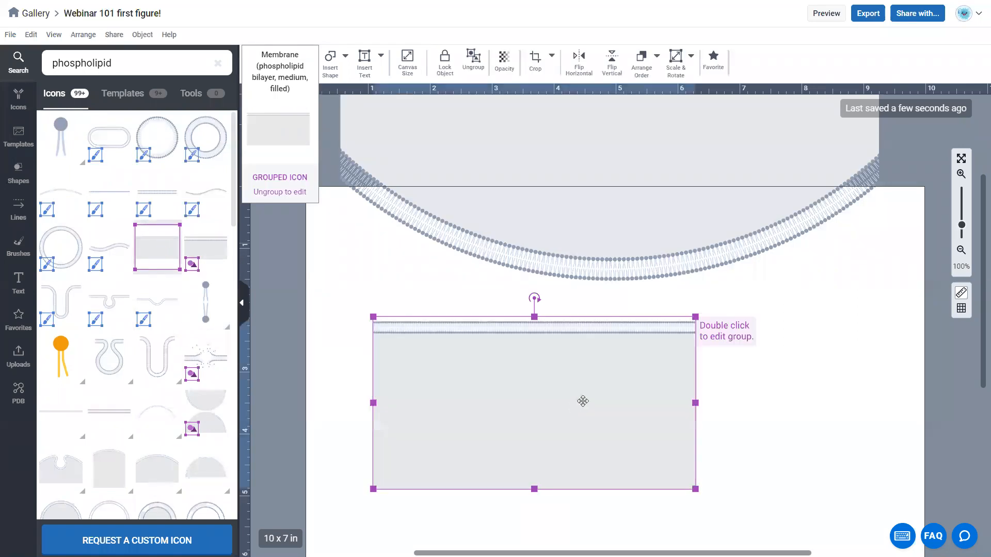
Enlarge the straight membrane to slightly wider than the canvas and position it centred over the lower part of the page
{"action": "scroll", "coordinate": [569, 306], "scroll_direction": "down", "scroll_amount": 3}
{"action": "key", "text": "ctrl+z"}
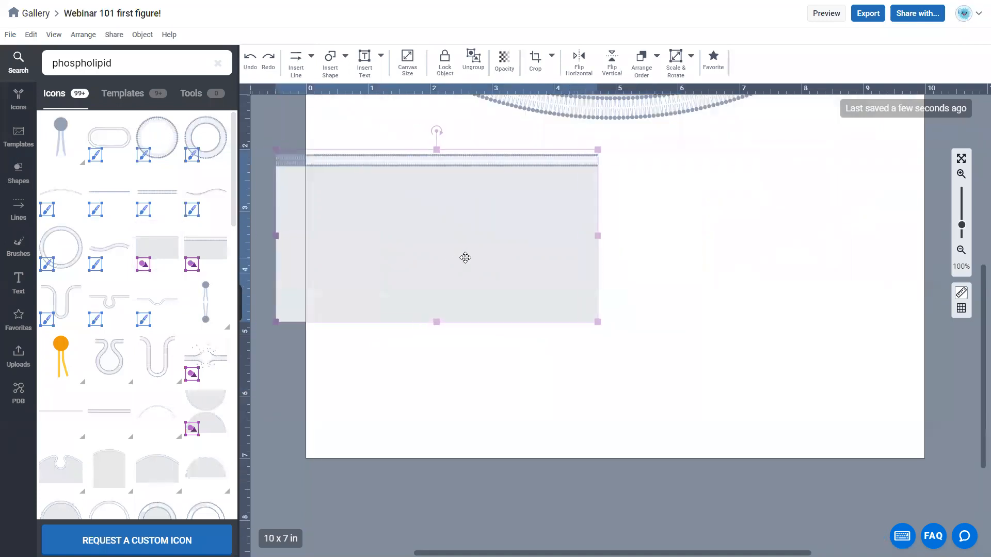
{"action": "left_click_drag", "start_coordinate": [601, 322], "coordinate": [942, 488]}
{"action": "mouse_move", "coordinate": [688, 342]}
{"action": "left_mouse_down"}
{"action": "mouse_move", "coordinate": [690, 326]}
{"action": "mouse_move", "coordinate": [693, 347]}
{"action": "left_mouse_up"}
{"action": "scroll", "coordinate": [693, 346], "scroll_direction": "up", "scroll_amount": 1}
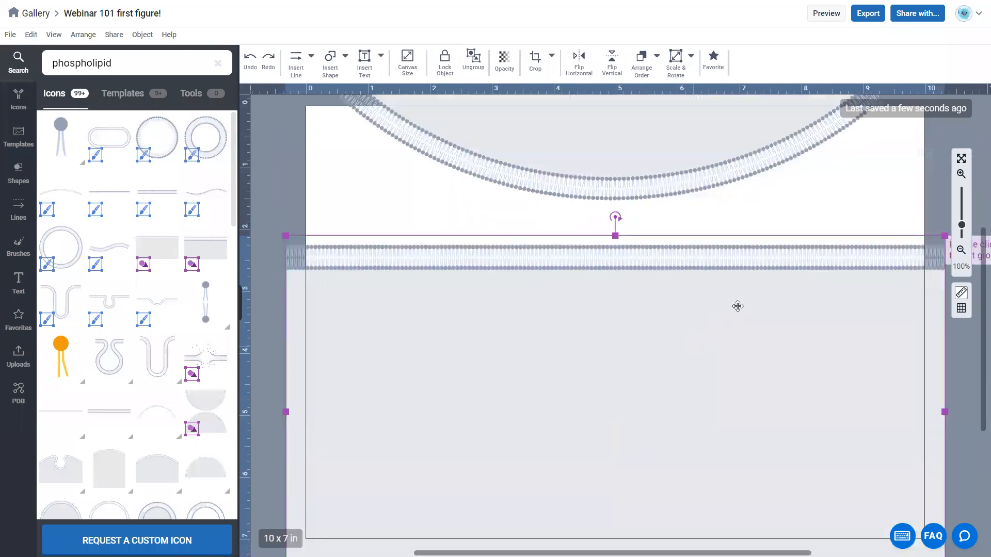
{"action": "scroll", "coordinate": [802, 274], "scroll_direction": "up", "scroll_amount": 2}
{"action": "left_click", "coordinate": [831, 280]}
{"action": "scroll", "coordinate": [606, 470], "scroll_direction": "down", "scroll_amount": 3}
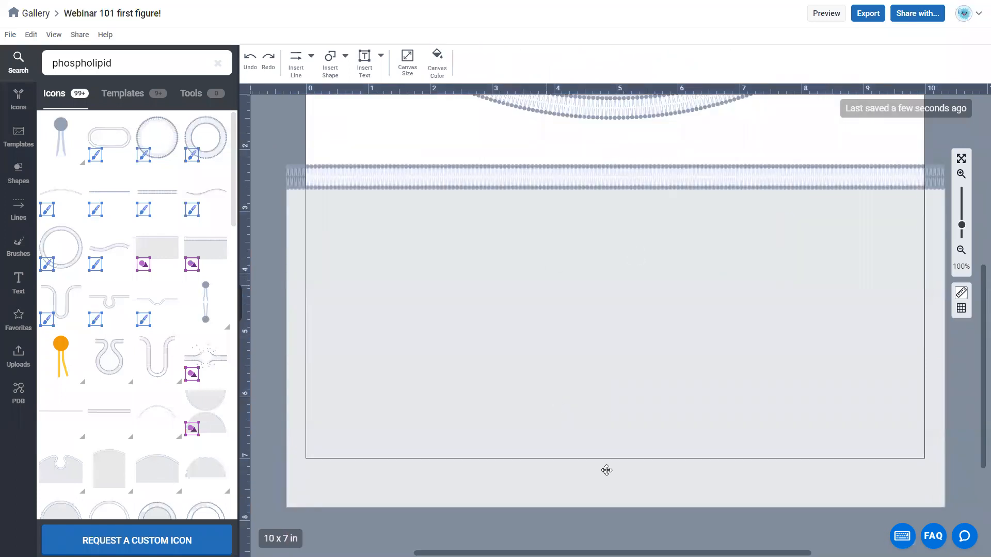
Search the icons for "nucleus" and place the blank nucleus near the canvas's lower-right corner
{"action": "left_click", "coordinate": [4, 74]}
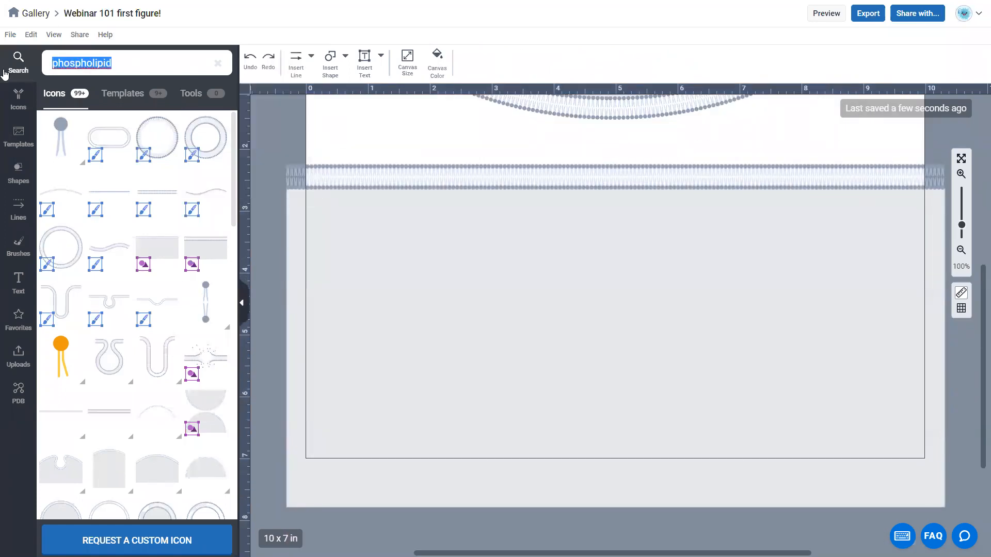
{"action": "type", "text": "nucleus"}
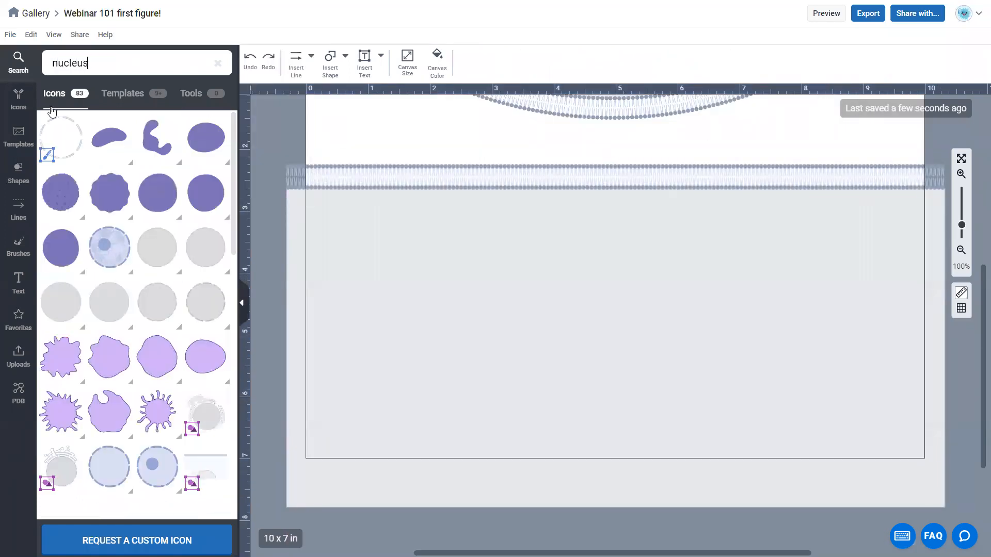
{"action": "scroll", "coordinate": [155, 310], "scroll_direction": "down", "scroll_amount": 1}
{"action": "left_click_drag", "start_coordinate": [108, 402], "coordinate": [762, 404]}
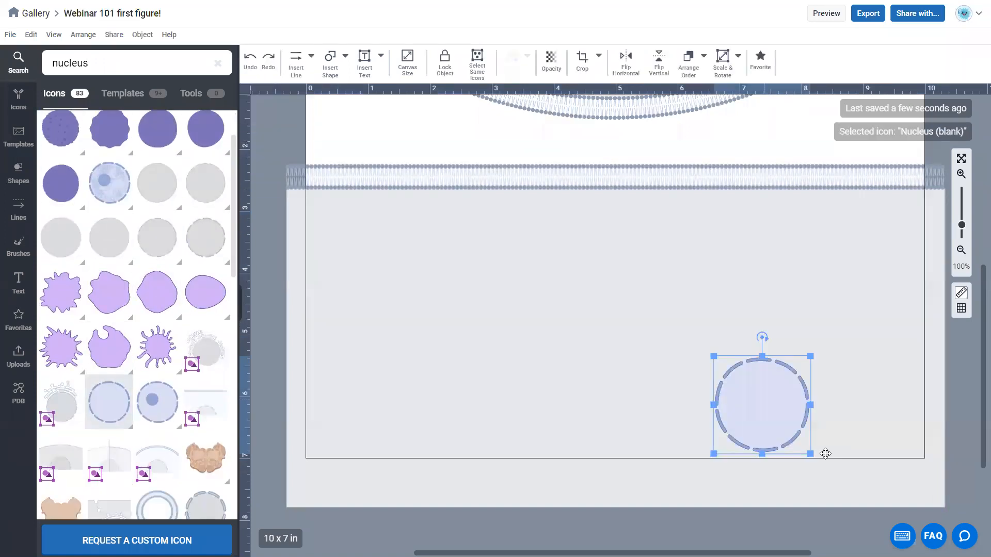
Enlarge the nucleus to about 4.5 in wide and move it so it overhangs the canvas's lower-right corner
{"action": "left_click_drag", "start_coordinate": [714, 455], "coordinate": [577, 464]}
{"action": "left_click_drag", "start_coordinate": [635, 427], "coordinate": [859, 412]}
{"action": "scroll", "coordinate": [863, 215], "scroll_direction": "up", "scroll_amount": 3}
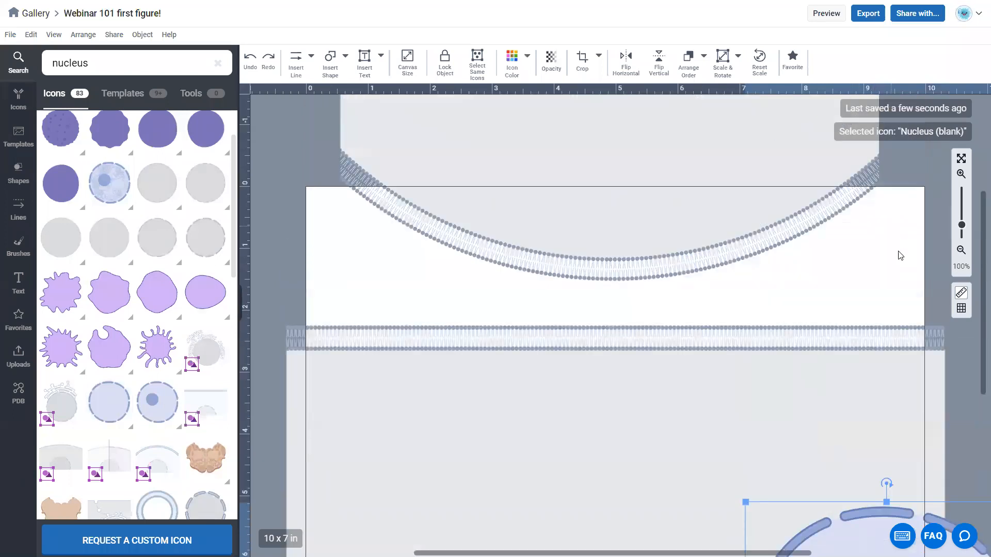
{"action": "left_click", "coordinate": [884, 229]}
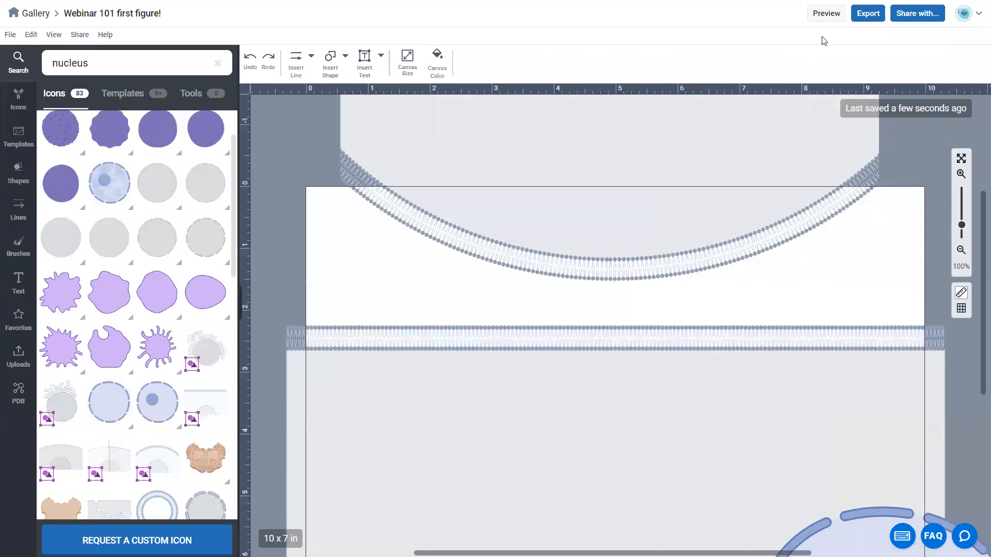
Preview the figure to check how it is cut off at the canvas edges, and return to editing
{"action": "left_click", "coordinate": [827, 16]}
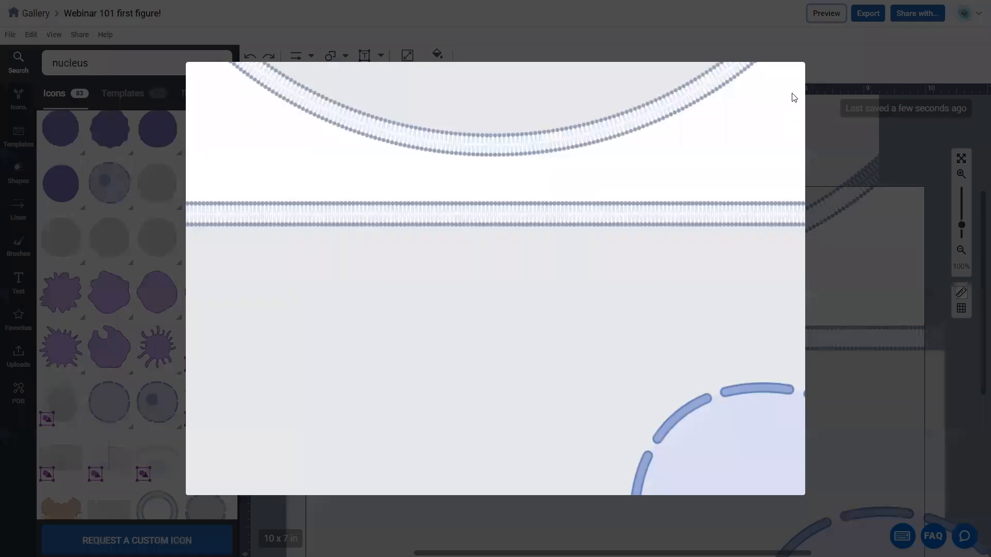
{"action": "left_click", "coordinate": [919, 161]}
{"action": "scroll", "coordinate": [845, 239], "scroll_direction": "down", "scroll_amount": 3}
{"action": "scroll", "coordinate": [827, 241], "scroll_direction": "up", "scroll_amount": 2}
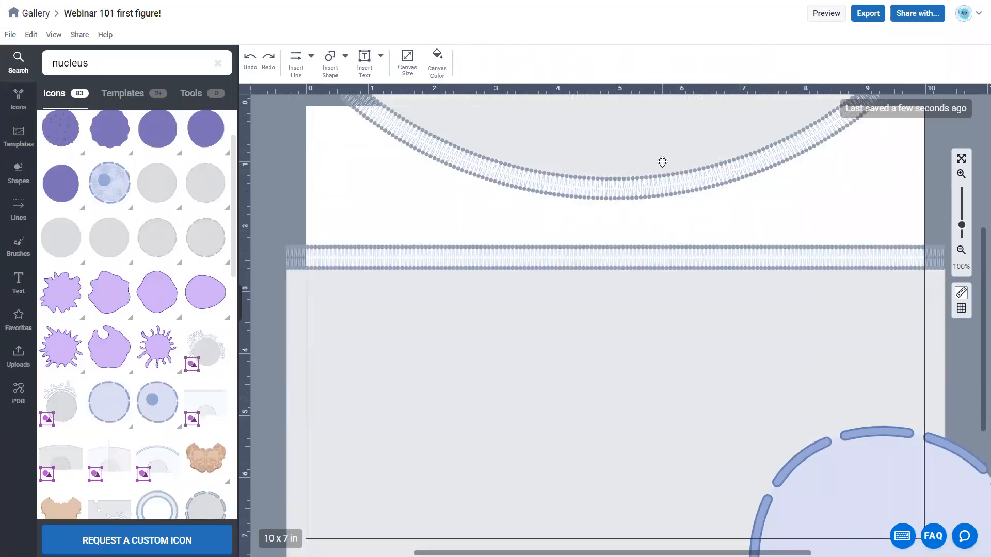
Recolour the arc membrane with the light pink variant that has reddish-brown lipids
{"action": "left_click", "coordinate": [635, 199]}
{"action": "scroll", "coordinate": [633, 217], "scroll_direction": "up", "scroll_amount": 1}
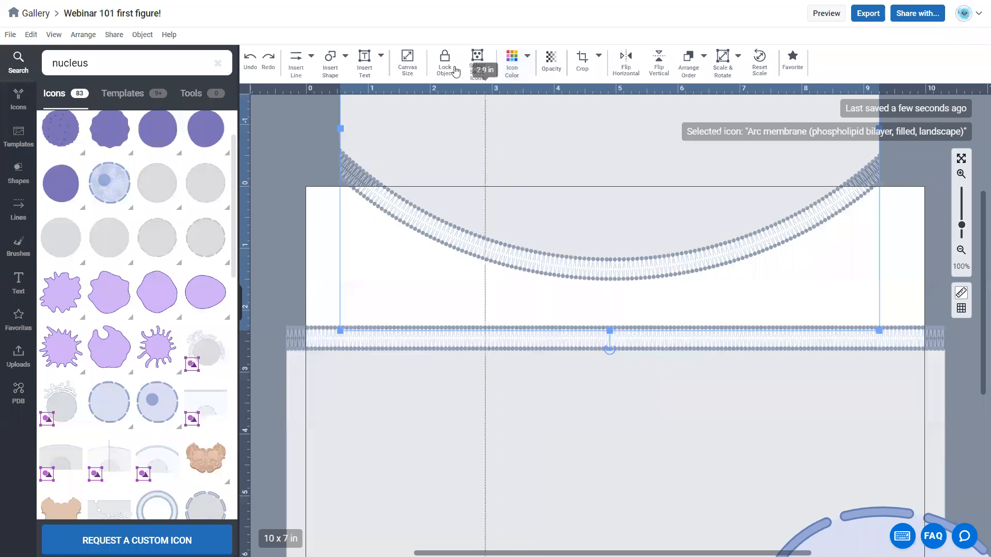
{"action": "left_click", "coordinate": [515, 70]}
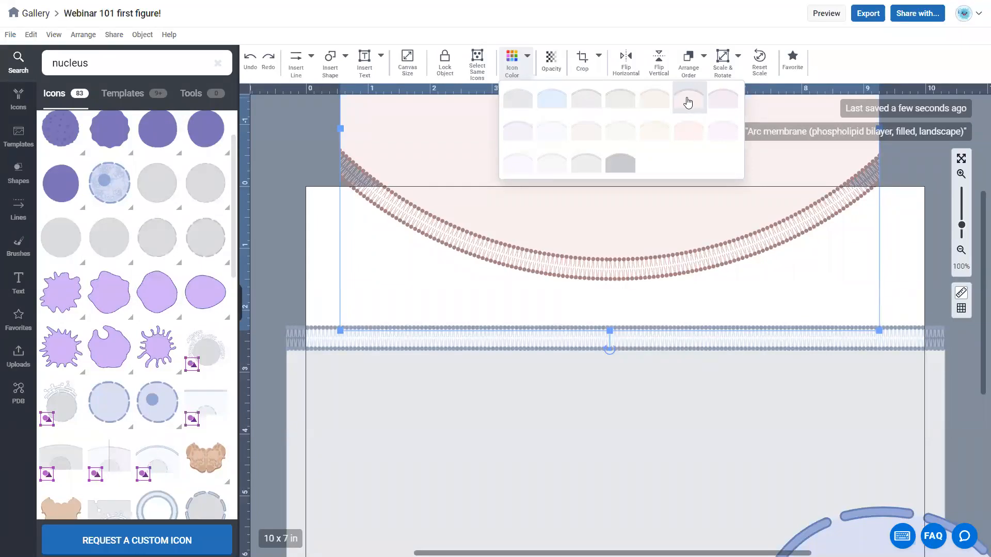
{"action": "left_click", "coordinate": [688, 101]}
{"action": "left_click", "coordinate": [906, 196]}
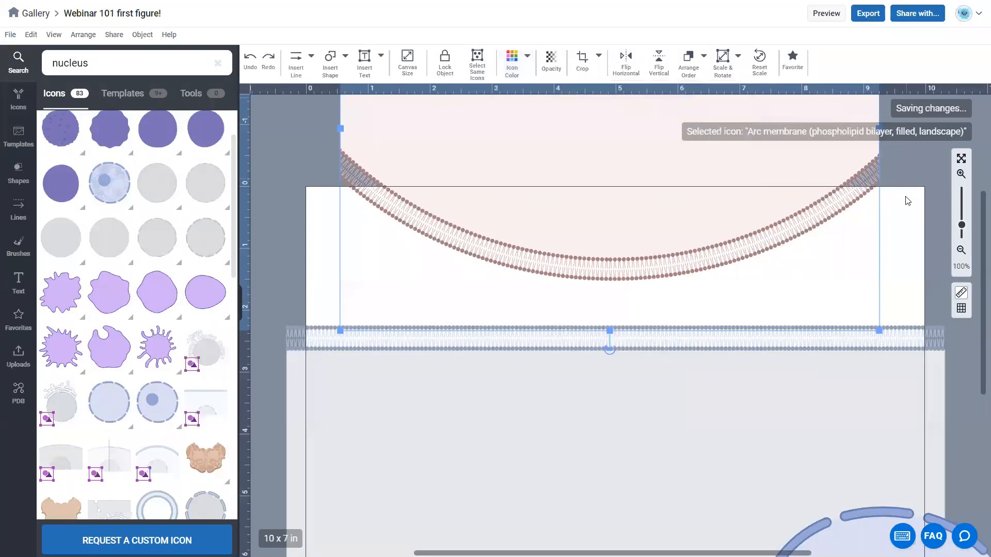
Open the straight membrane's group for editing and apply the light blue colour preset to its filled rectangle
{"action": "scroll", "coordinate": [622, 338], "scroll_direction": "down", "scroll_amount": 2}
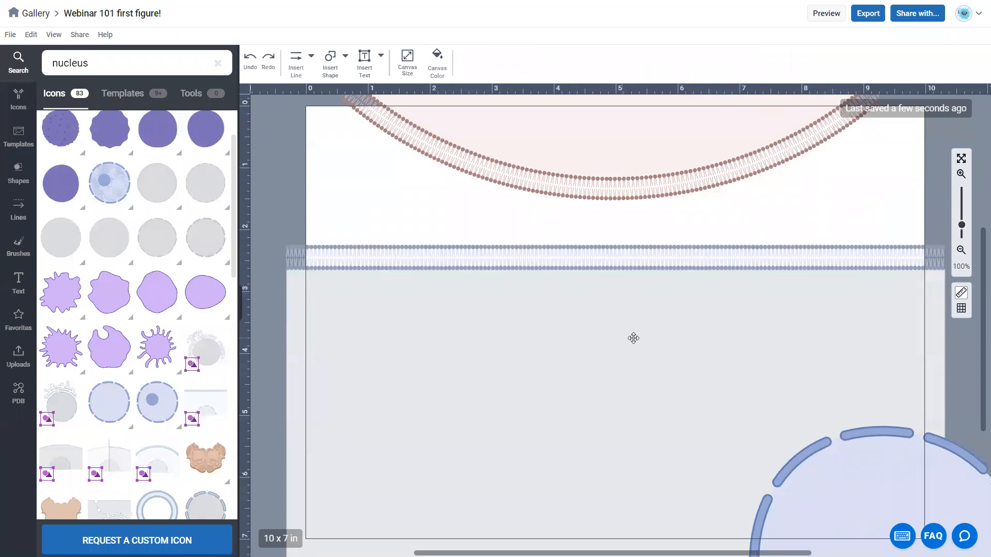
{"action": "left_click", "coordinate": [631, 337]}
{"action": "scroll", "coordinate": [623, 295], "scroll_direction": "down", "scroll_amount": 2}
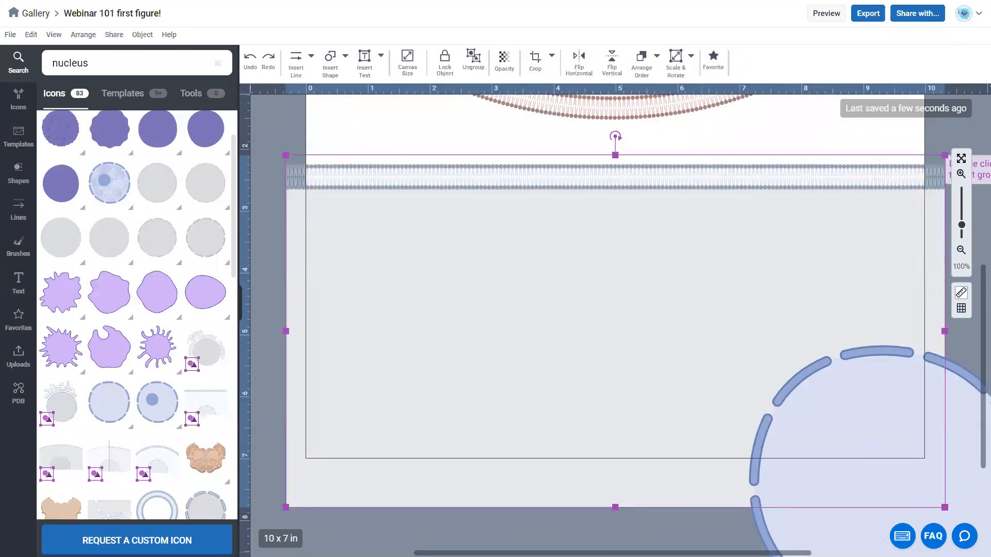
{"action": "scroll", "coordinate": [865, 171], "scroll_direction": "right", "scroll_amount": 3}
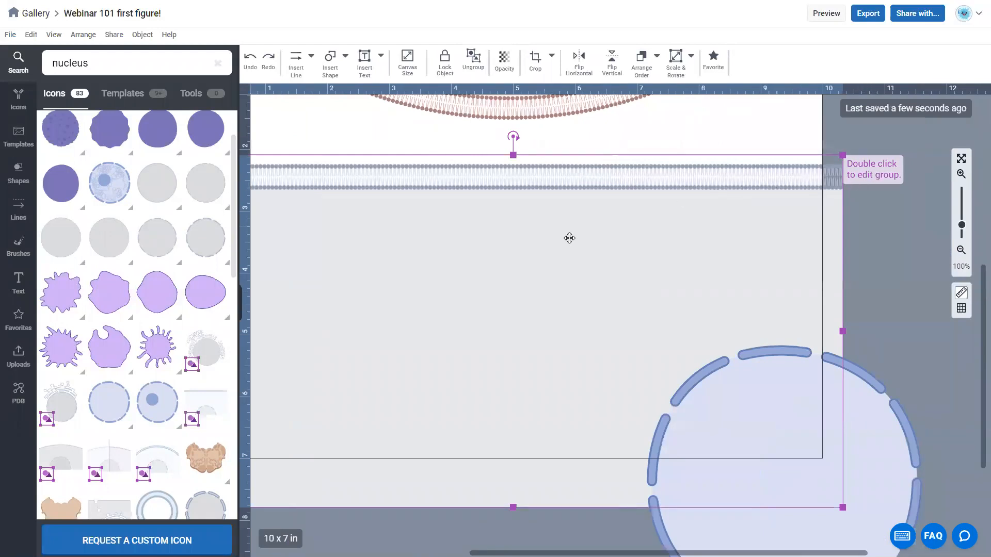
{"action": "double_click", "coordinate": [524, 184]}
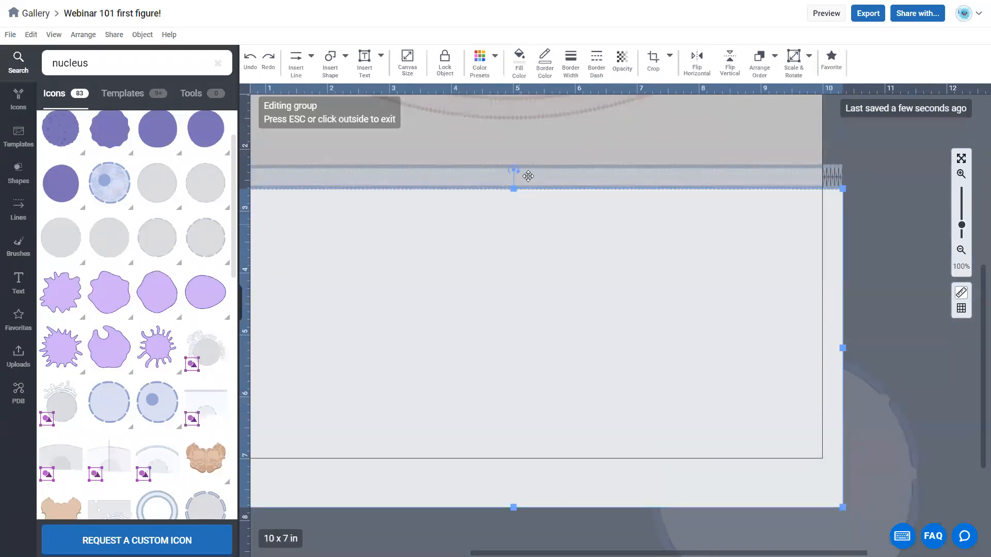
{"action": "left_click", "coordinate": [528, 176]}
{"action": "left_click", "coordinate": [539, 228]}
{"action": "left_click", "coordinate": [479, 61]}
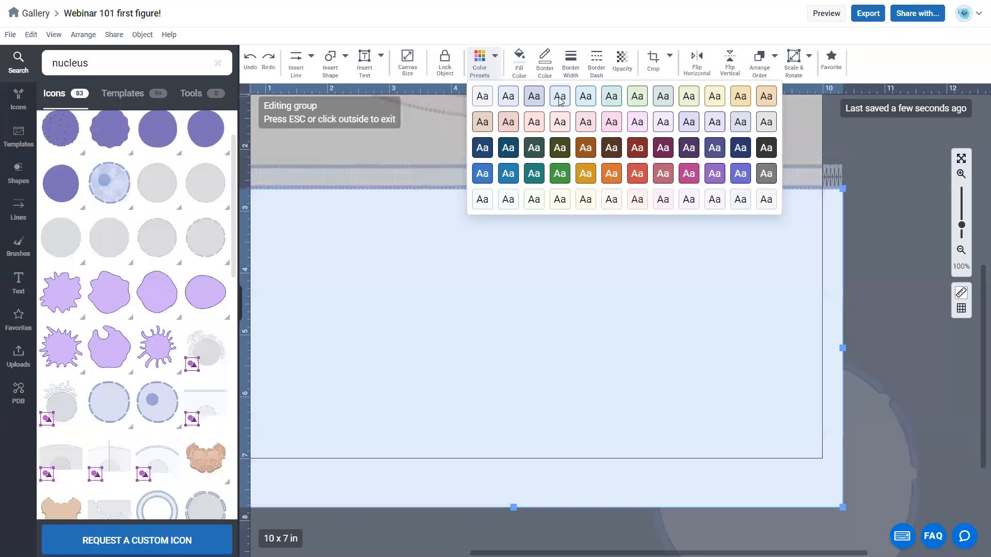
{"action": "left_click", "coordinate": [558, 99]}
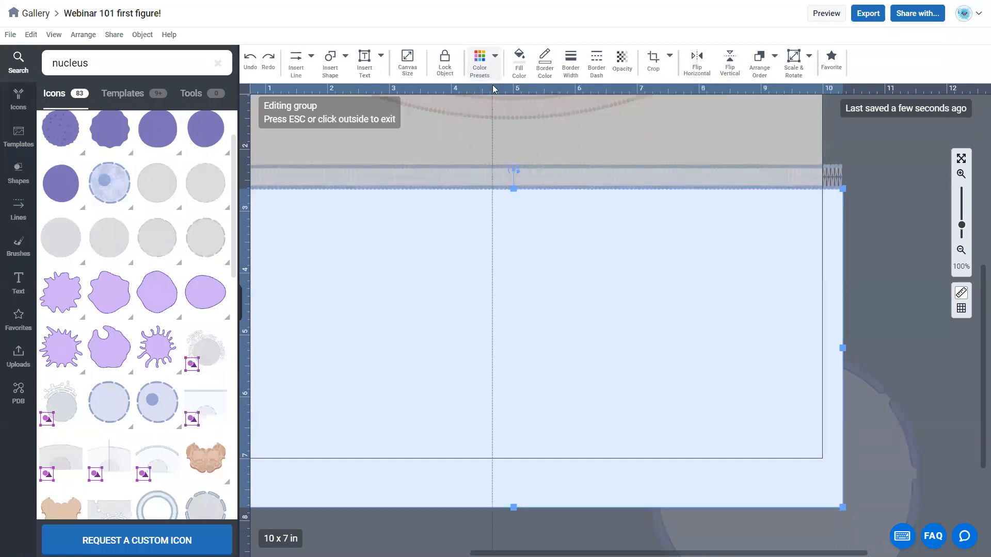
Recolour the phospholipid bilayer strip inside the group with a blue-grey variant and leave group editing
{"action": "left_click", "coordinate": [545, 166]}
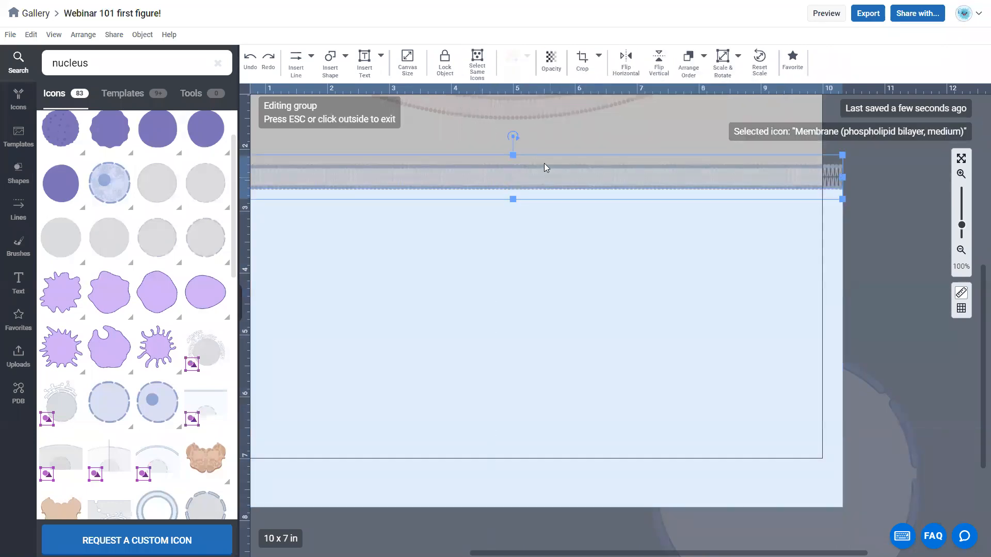
{"action": "left_click", "coordinate": [519, 71]}
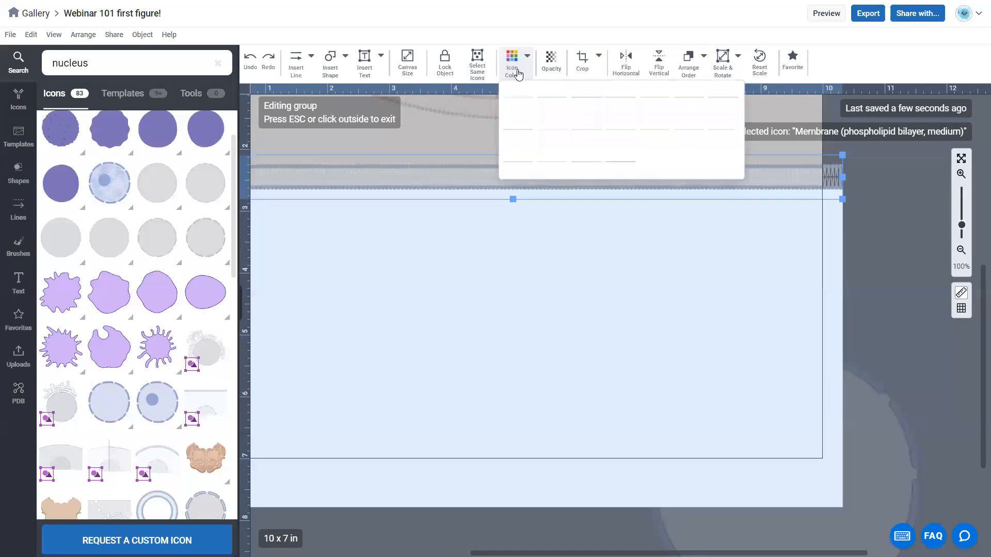
{"action": "left_click", "coordinate": [581, 99]}
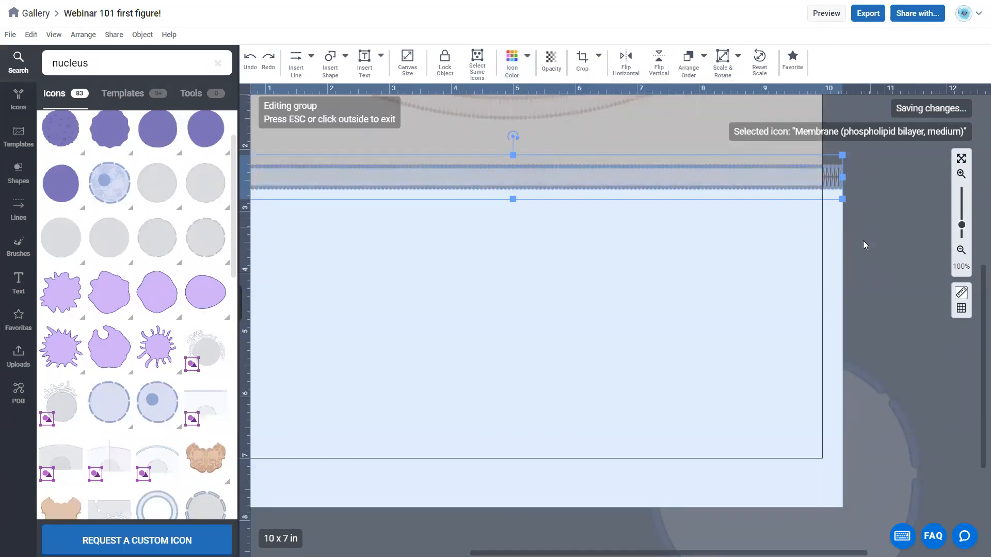
{"action": "left_click", "coordinate": [859, 265]}
Recolour the nucleus with the light blue variant to match the lower cell, and deselect it
{"action": "left_click", "coordinate": [863, 433]}
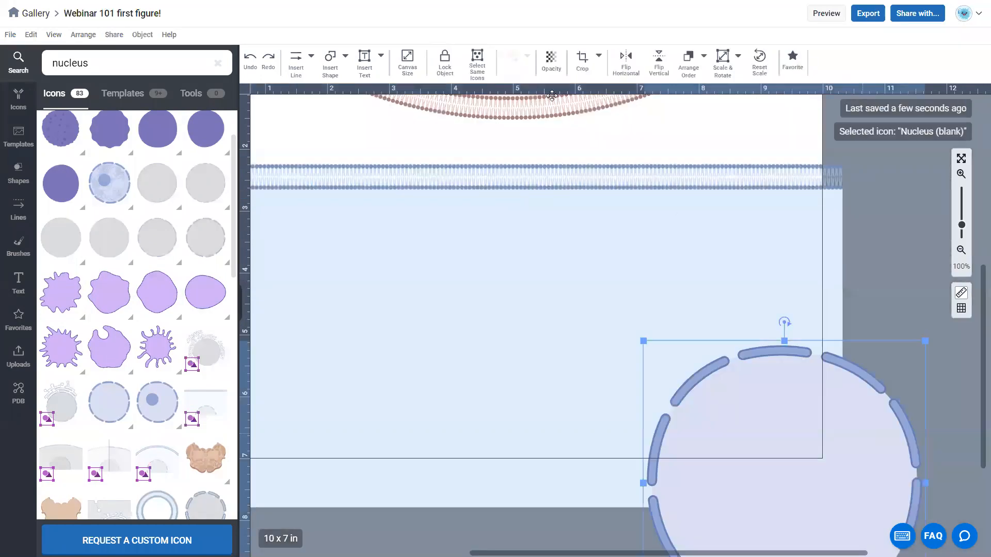
{"action": "left_click", "coordinate": [505, 61]}
{"action": "left_click", "coordinate": [892, 266]}
{"action": "left_click", "coordinate": [820, 107]}
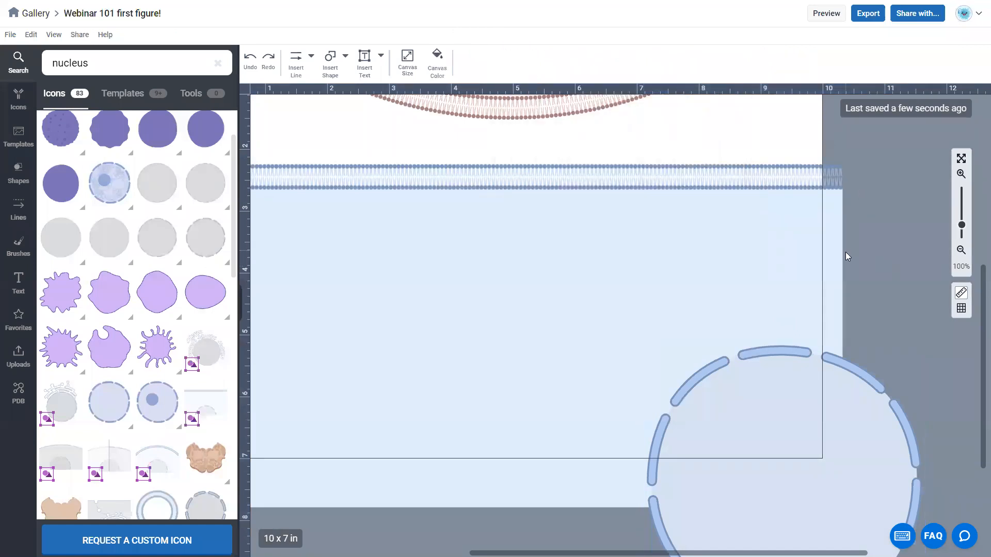
Crop the arc membrane's upper fill down to just above the canvas's top edge
{"action": "scroll", "coordinate": [842, 254], "scroll_direction": "up", "scroll_amount": 3}
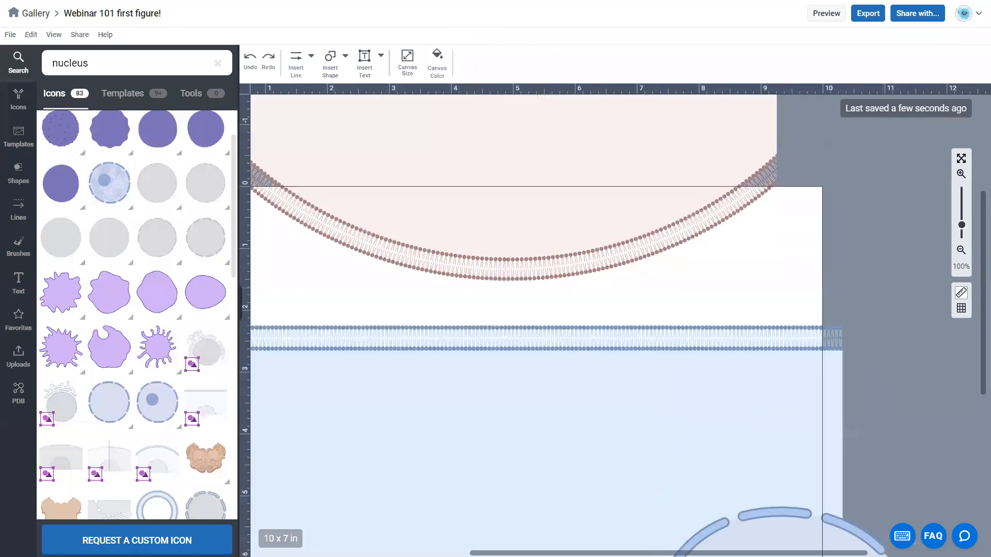
{"action": "scroll", "coordinate": [767, 241], "scroll_direction": "left", "scroll_amount": 3}
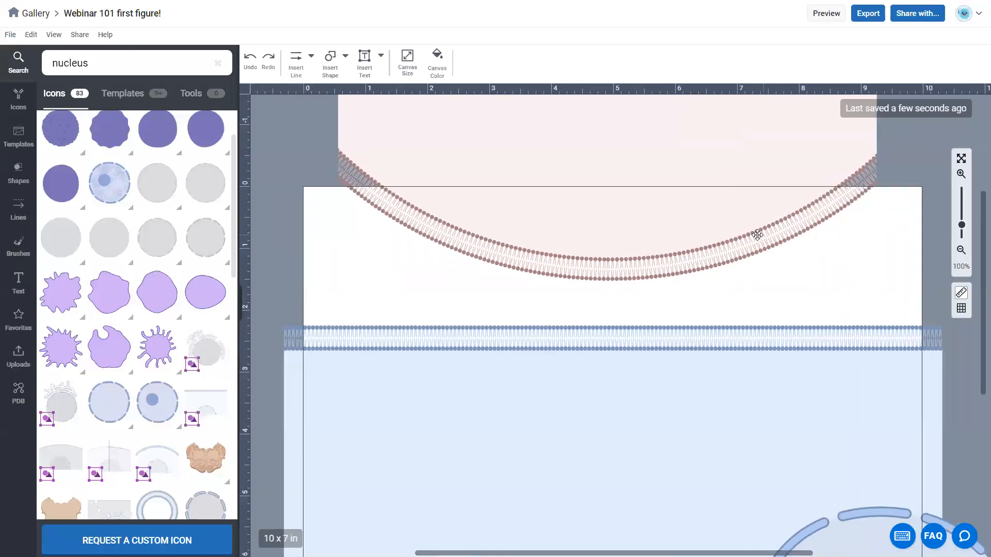
{"action": "scroll", "coordinate": [754, 236], "scroll_direction": "up", "scroll_amount": 2}
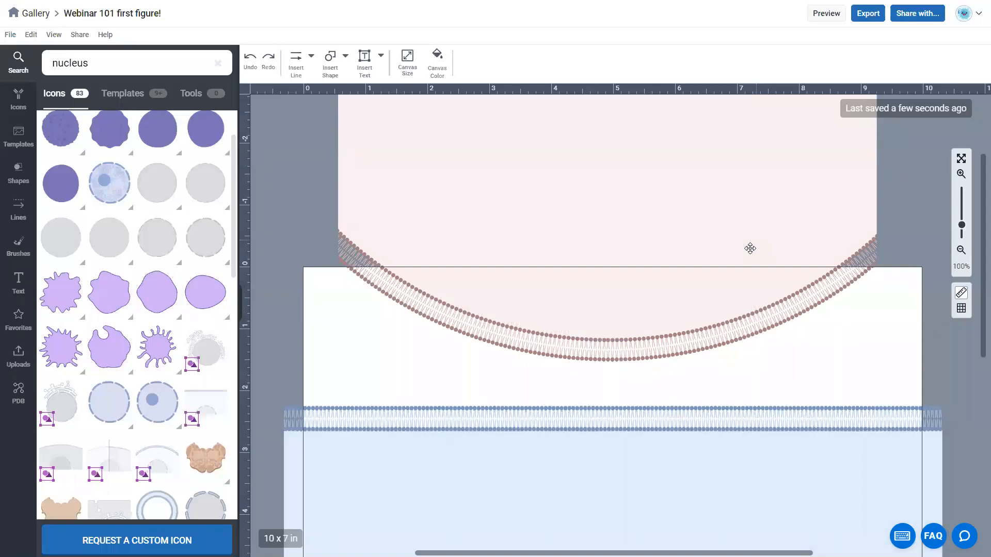
{"action": "scroll", "coordinate": [748, 249], "scroll_direction": "up", "scroll_amount": 2}
{"action": "scroll", "coordinate": [739, 259], "scroll_direction": "up", "scroll_amount": 1}
{"action": "left_click", "coordinate": [739, 260]}
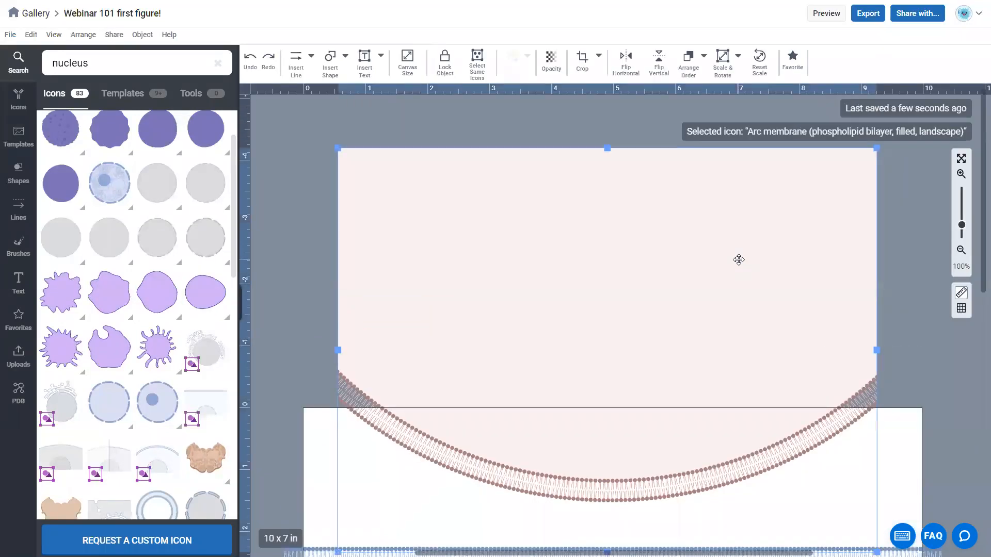
{"action": "scroll", "coordinate": [744, 267], "scroll_direction": "down", "scroll_amount": 10}
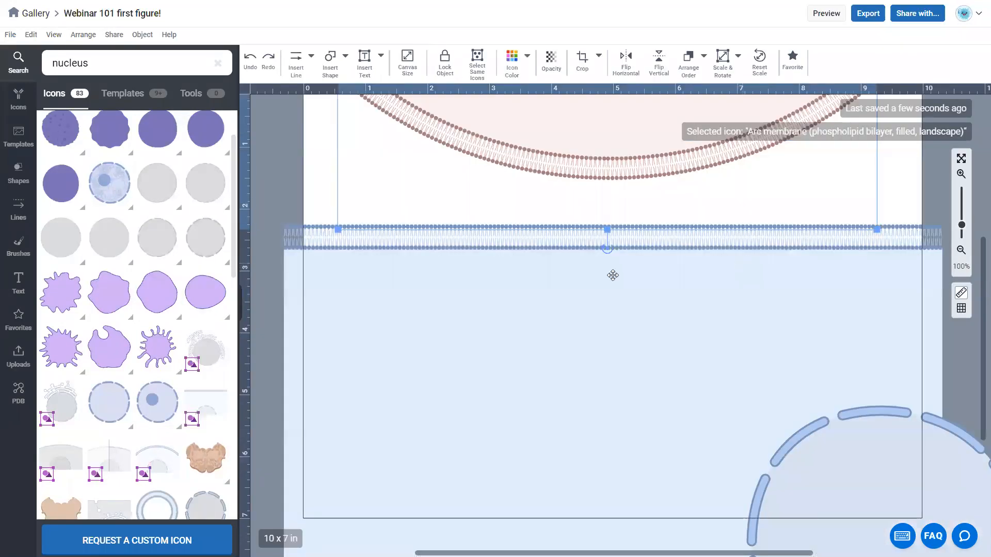
{"action": "scroll", "coordinate": [612, 274], "scroll_direction": "up", "scroll_amount": 8}
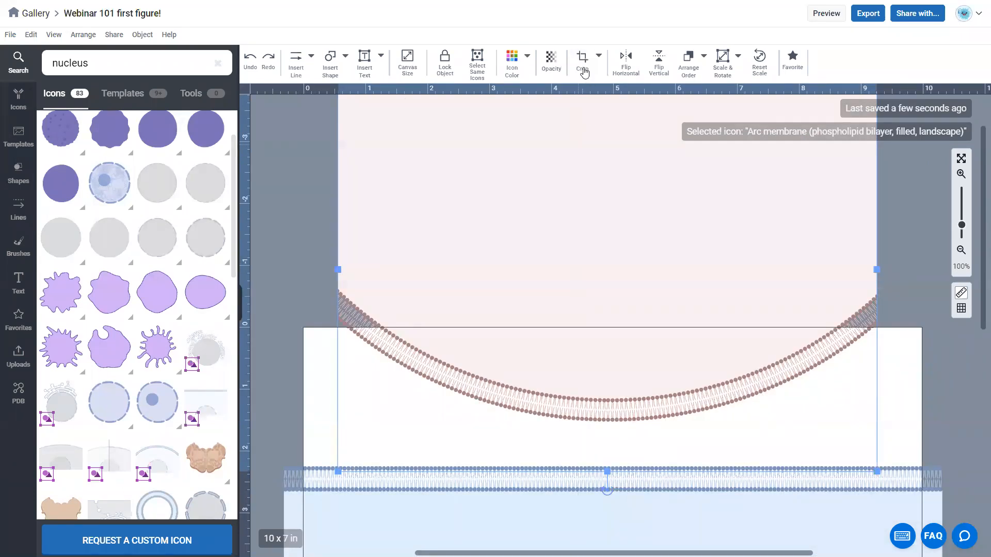
{"action": "left_click", "coordinate": [584, 68]}
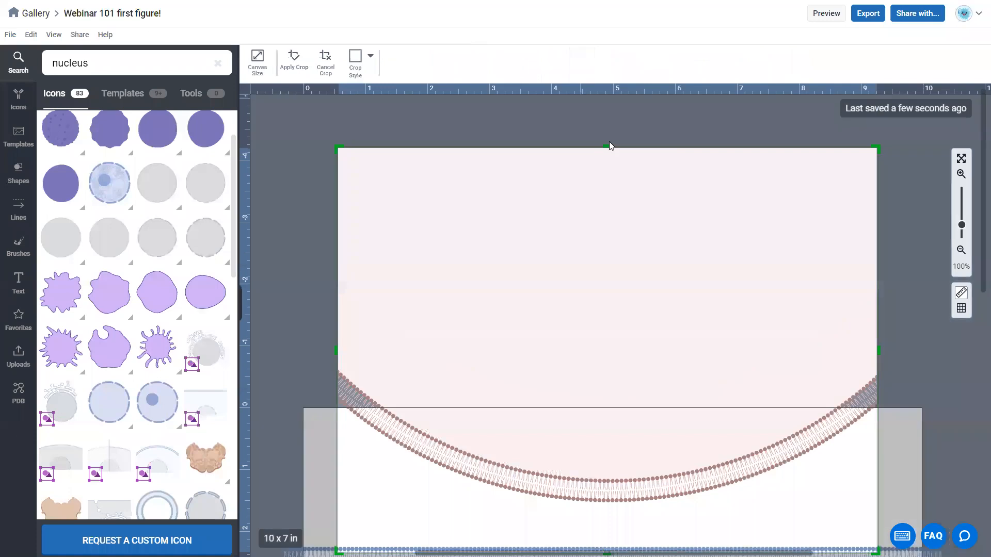
{"action": "left_click_drag", "start_coordinate": [591, 312], "coordinate": [599, 392]}
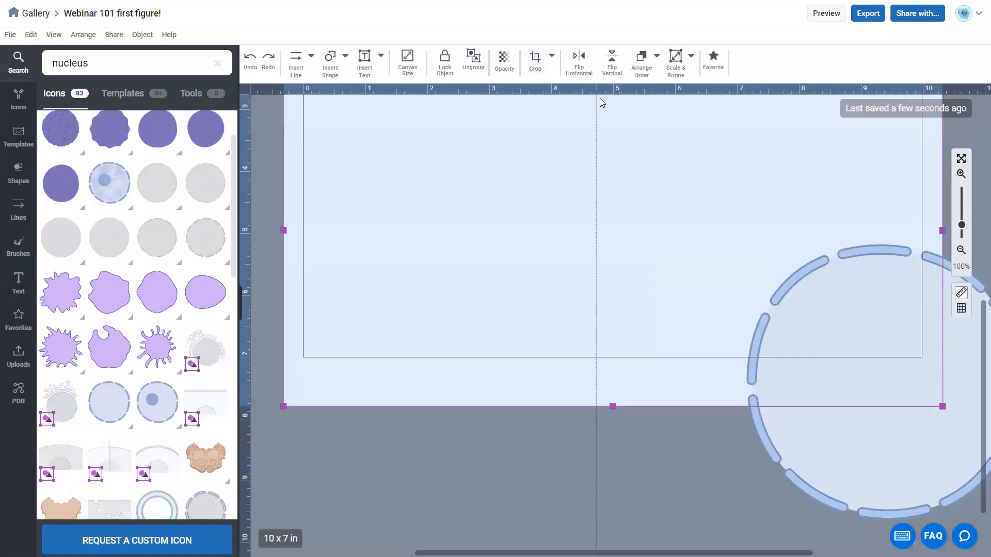
Crop the straight membrane group's lower part to just below the canvas's bottom edge and apply the crop
{"action": "left_click", "coordinate": [540, 66]}
{"action": "left_click_drag", "start_coordinate": [616, 386], "coordinate": [615, 373]}
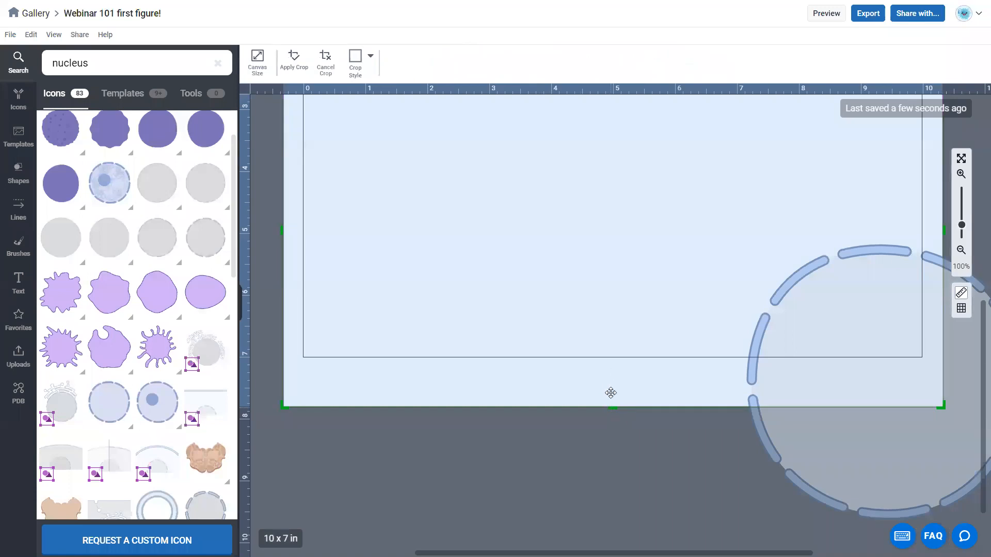
{"action": "left_click", "coordinate": [651, 524]}
Crop the nucleus to its upper-left portion, just beyond the canvas's lower-right corner, and apply the crop
{"action": "scroll", "coordinate": [710, 527], "scroll_direction": "right", "scroll_amount": 2}
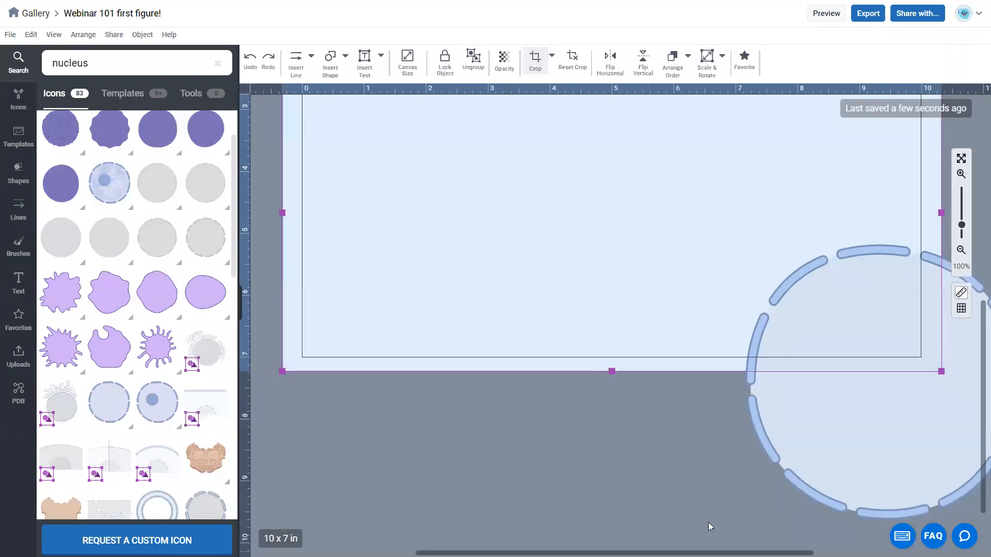
{"action": "left_click", "coordinate": [776, 382]}
{"action": "left_click", "coordinate": [581, 61]}
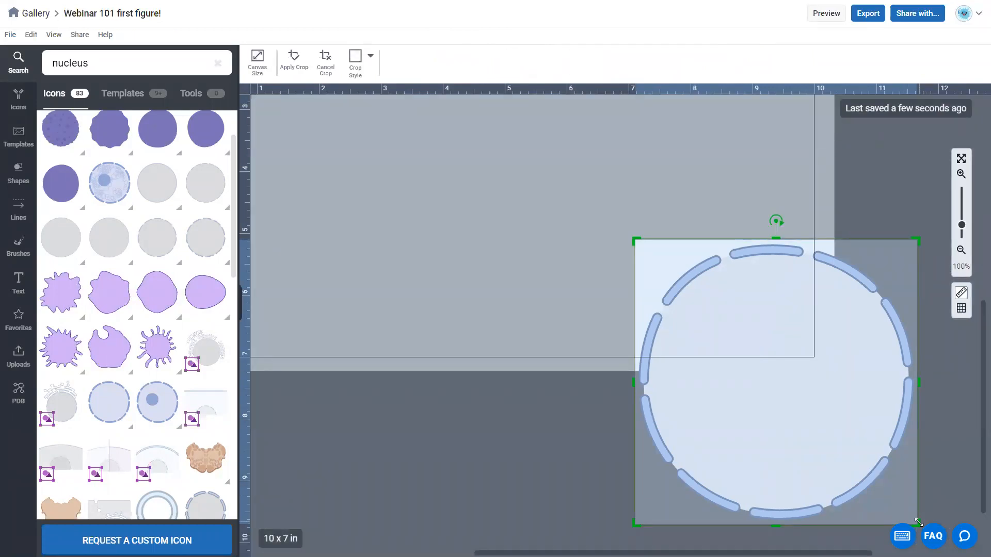
{"action": "left_click_drag", "start_coordinate": [823, 387], "coordinate": [828, 379]}
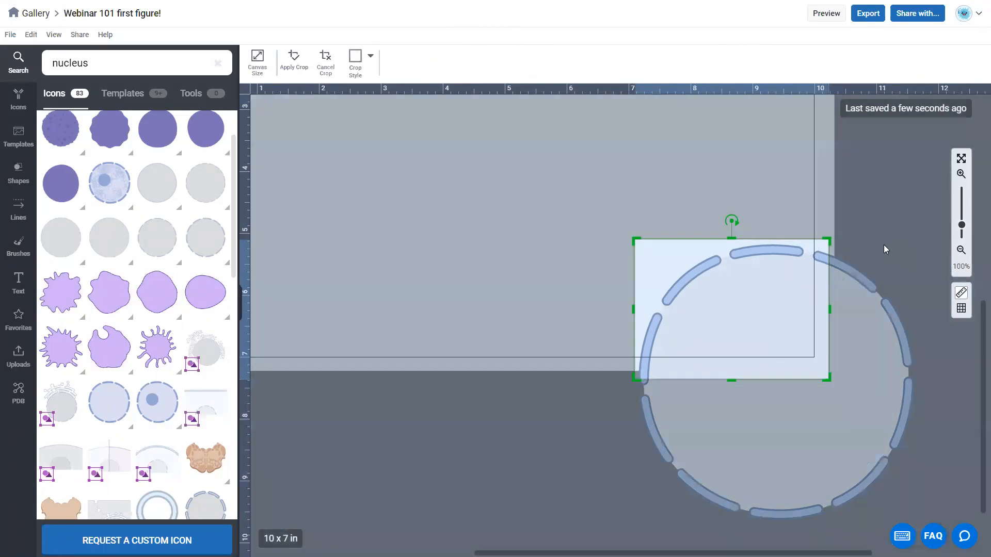
{"action": "left_click", "coordinate": [562, 374]}
{"action": "scroll", "coordinate": [561, 493], "scroll_direction": "up", "scroll_amount": 5}
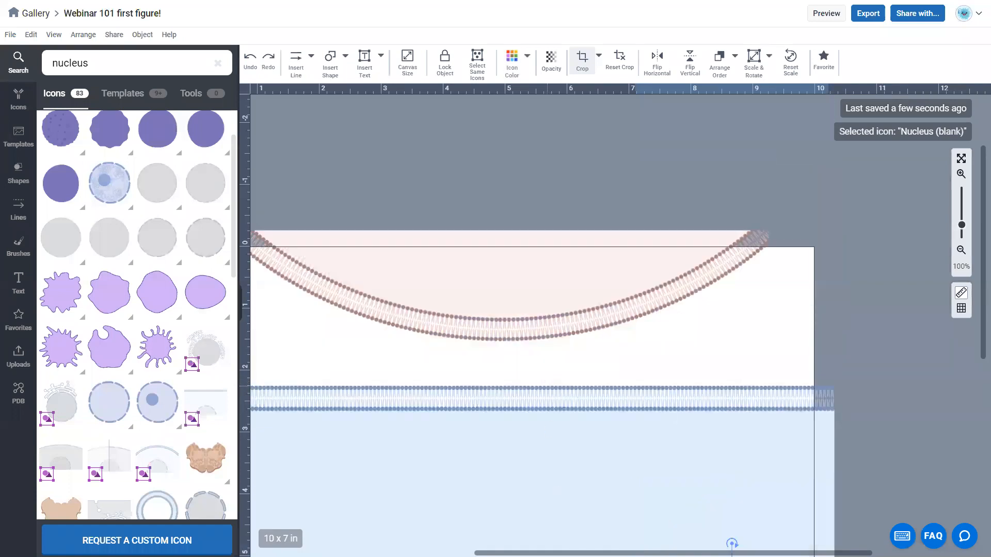
{"action": "scroll", "coordinate": [542, 326], "scroll_direction": "left", "scroll_amount": 1}
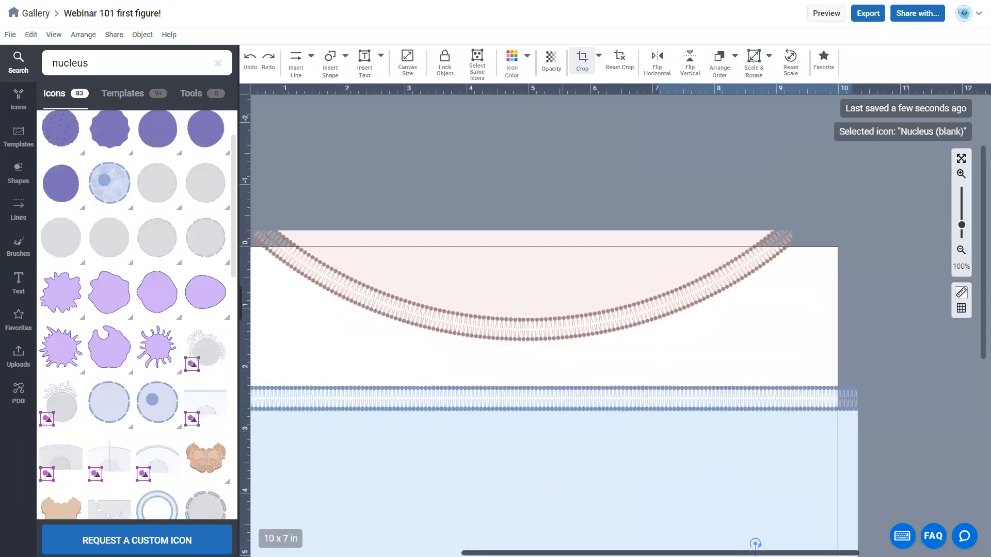
{"action": "scroll", "coordinate": [592, 419], "scroll_direction": "left", "scroll_amount": 3}
{"action": "scroll", "coordinate": [605, 446], "scroll_direction": "down", "scroll_amount": 1}
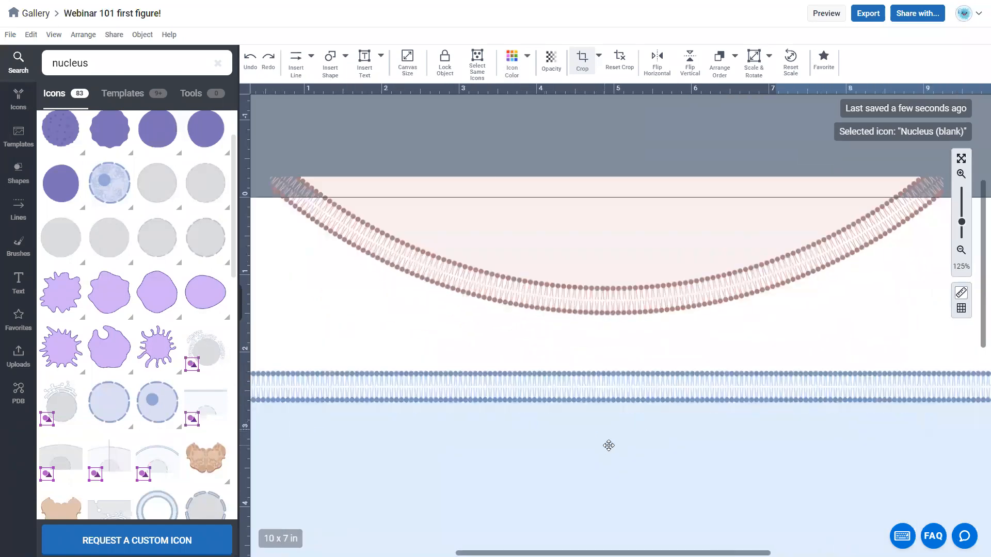
{"action": "scroll", "coordinate": [626, 409], "scroll_direction": "up", "scroll_amount": 3}
{"action": "scroll", "coordinate": [584, 263], "scroll_direction": "down", "scroll_amount": 5}
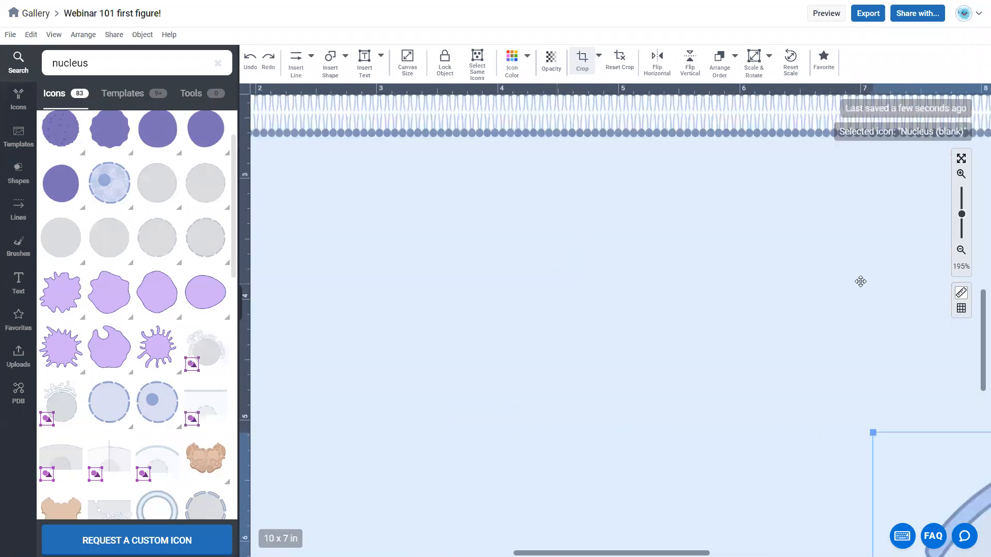
{"action": "scroll", "coordinate": [621, 306], "scroll_direction": "up", "scroll_amount": 3}
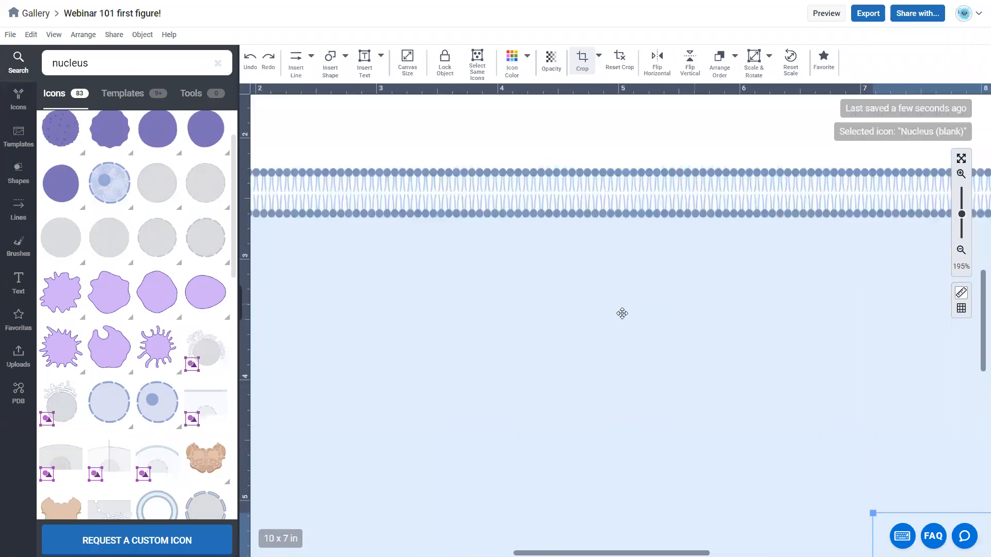
{"action": "left_click_drag", "start_coordinate": [628, 324], "coordinate": [608, 310]}
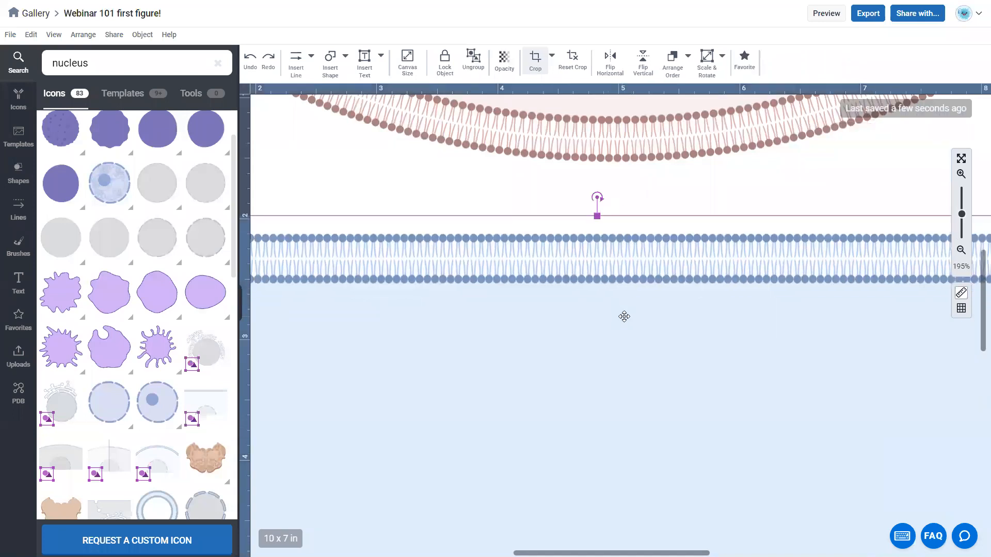
{"action": "key", "text": "ctrl+z"}
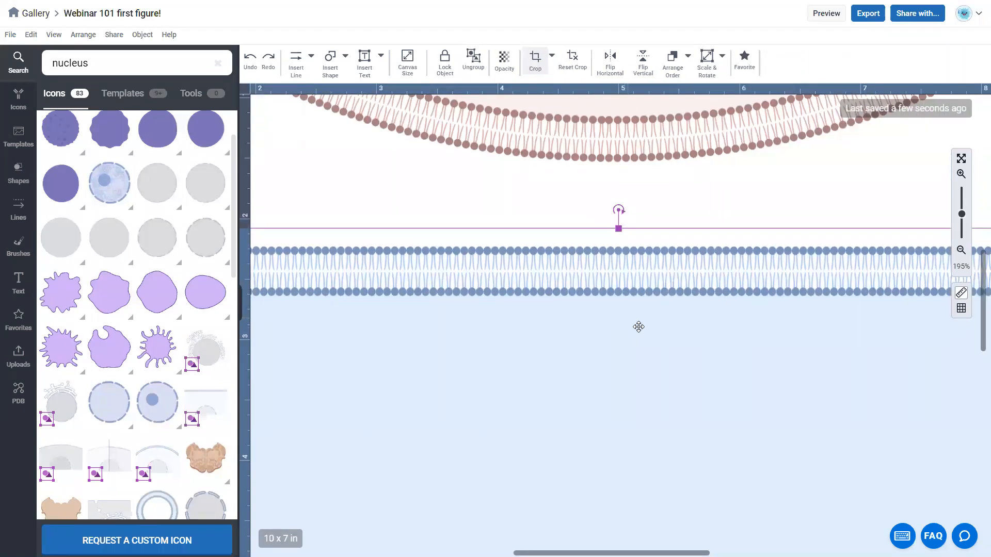
{"action": "scroll", "coordinate": [644, 321], "scroll_direction": "down", "scroll_amount": 5}
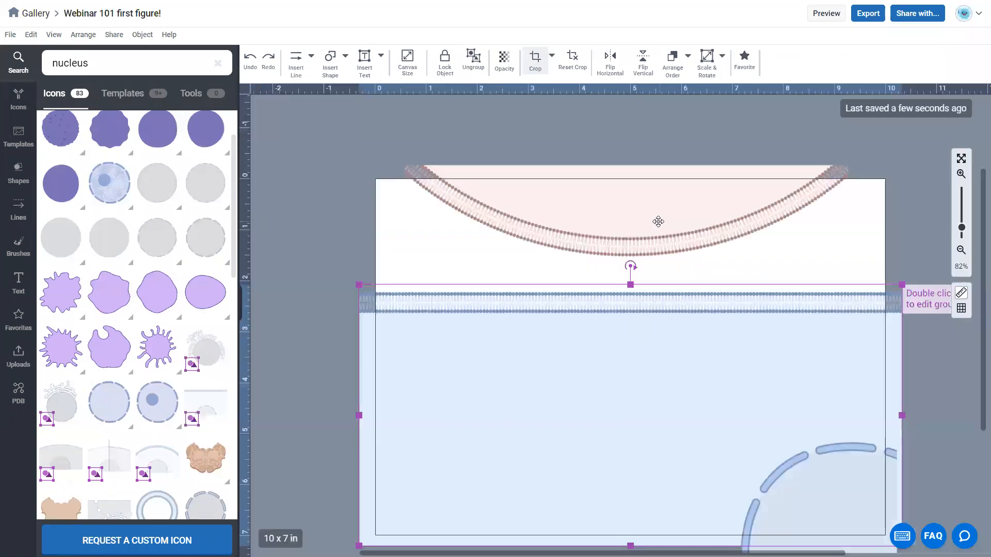
Lock the arc membrane, the straight membrane group and the nucleus together, and test the lock by trying to move them
{"action": "left_click", "coordinate": [659, 221]}
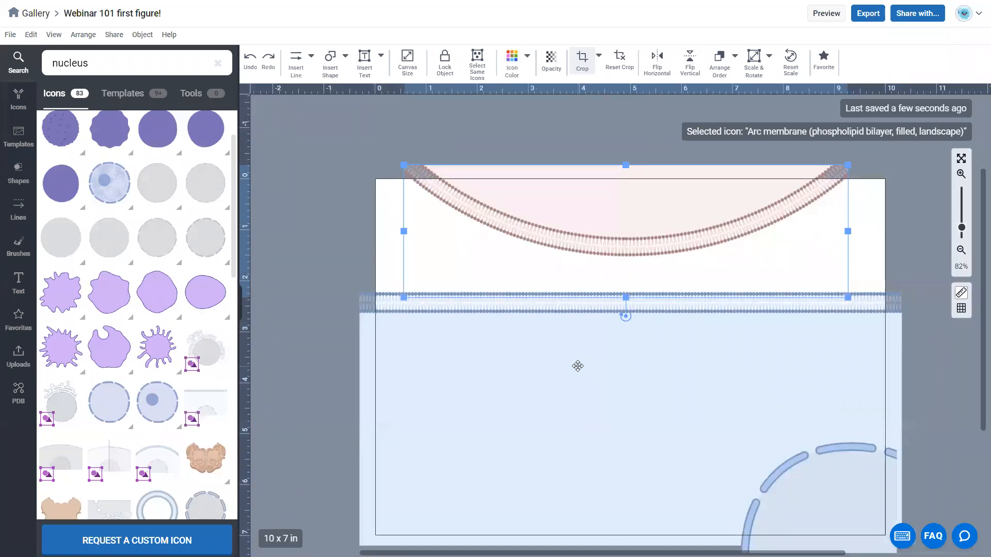
{"action": "left_click", "coordinate": [818, 474], "text": "shift"}
{"action": "left_click", "coordinate": [823, 464], "text": "shift"}
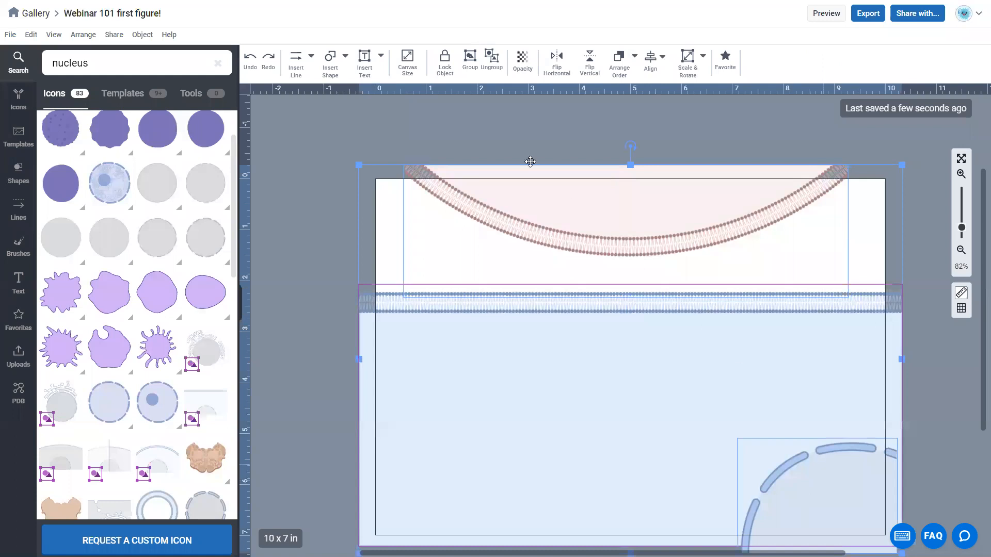
{"action": "left_click", "coordinate": [445, 70]}
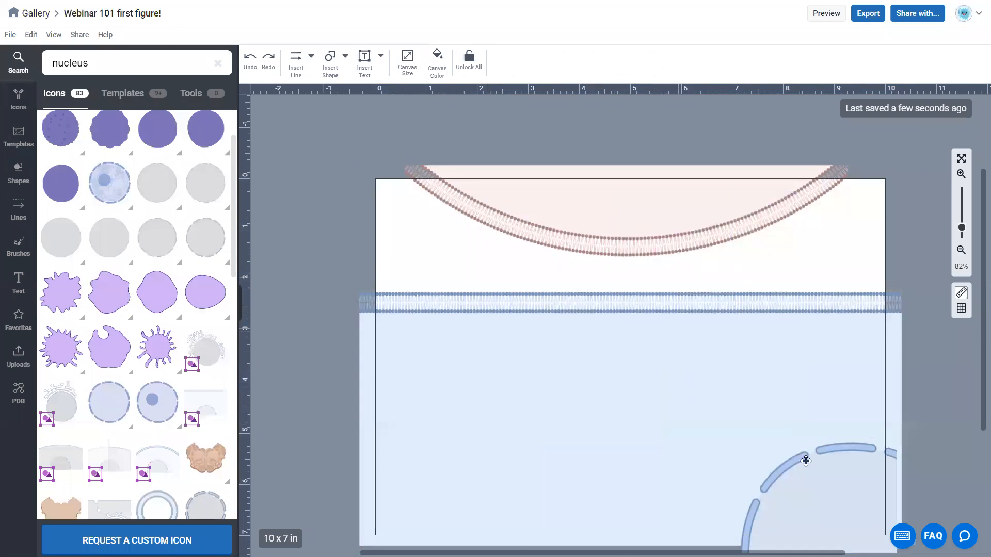
{"action": "left_click_drag", "start_coordinate": [596, 197], "coordinate": [746, 382]}
{"action": "left_click_drag", "start_coordinate": [594, 342], "coordinate": [764, 475]}
{"action": "left_click_drag", "start_coordinate": [581, 339], "coordinate": [818, 507]}
{"action": "left_click_drag", "start_coordinate": [571, 253], "coordinate": [747, 426]}
Search the icon library for mhc and place the MHC2-TCR complex across the gap between the two membranes
{"action": "left_click_drag", "start_coordinate": [125, 62], "coordinate": [52, 63]}
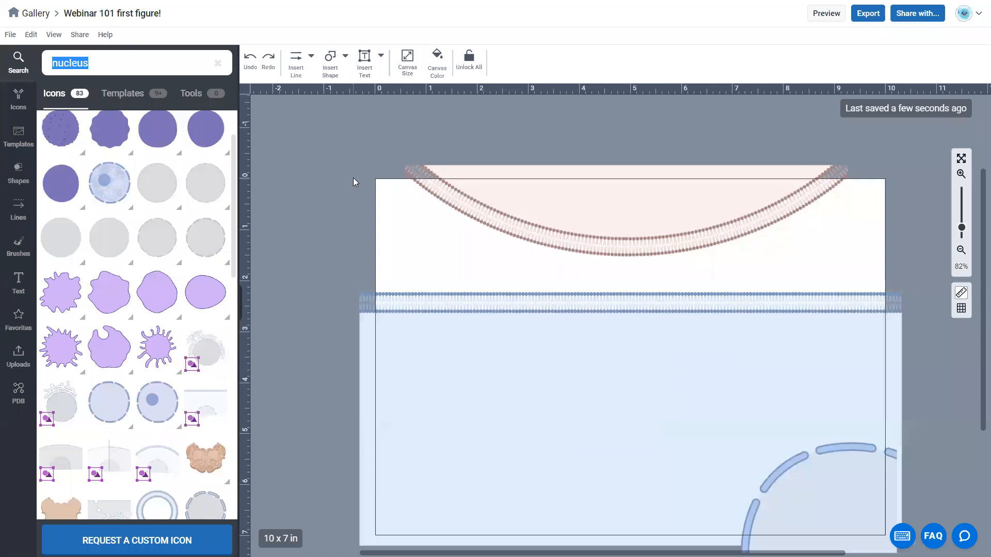
{"action": "type", "text": "mhc"}
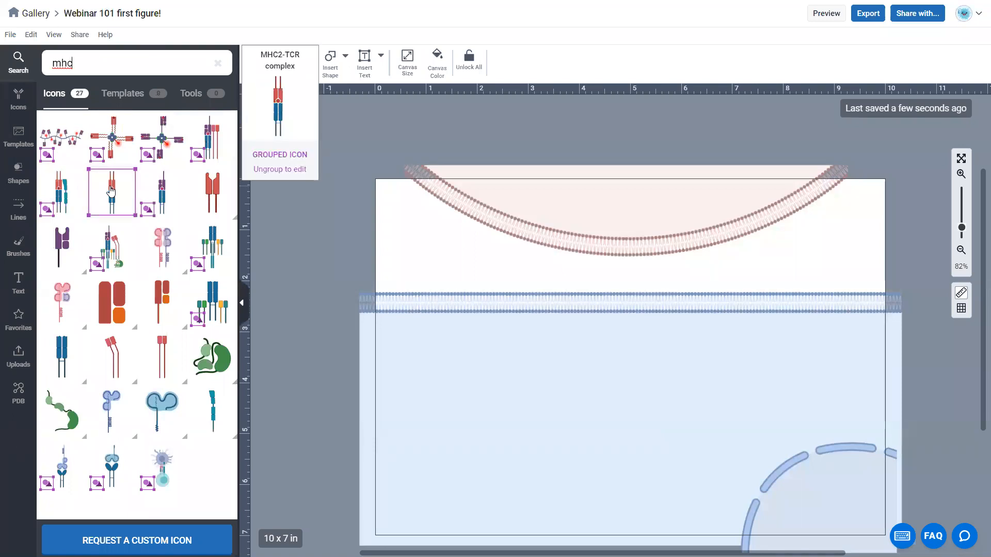
{"action": "left_click_drag", "start_coordinate": [110, 191], "coordinate": [617, 276]}
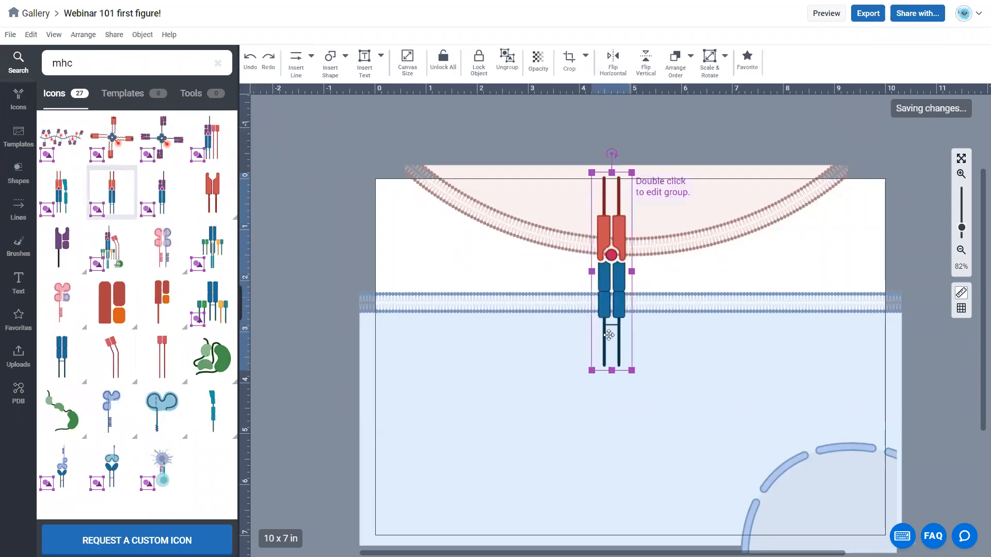
{"action": "scroll", "coordinate": [624, 289], "scroll_direction": "up", "scroll_amount": 3}
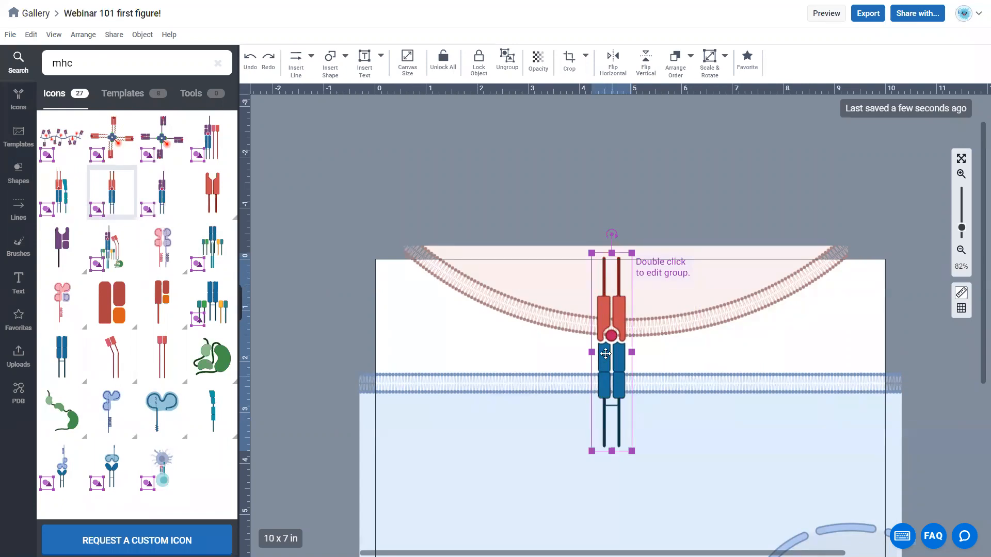
Shrink the MHC2-TCR complex to span from the arc membrane's lowest point to the straight membrane, and deselect it
{"action": "scroll", "coordinate": [631, 371], "scroll_direction": "down", "scroll_amount": 2}
{"action": "left_click_drag", "start_coordinate": [631, 367], "coordinate": [639, 334]}
{"action": "left_click_drag", "start_coordinate": [636, 333], "coordinate": [631, 313]}
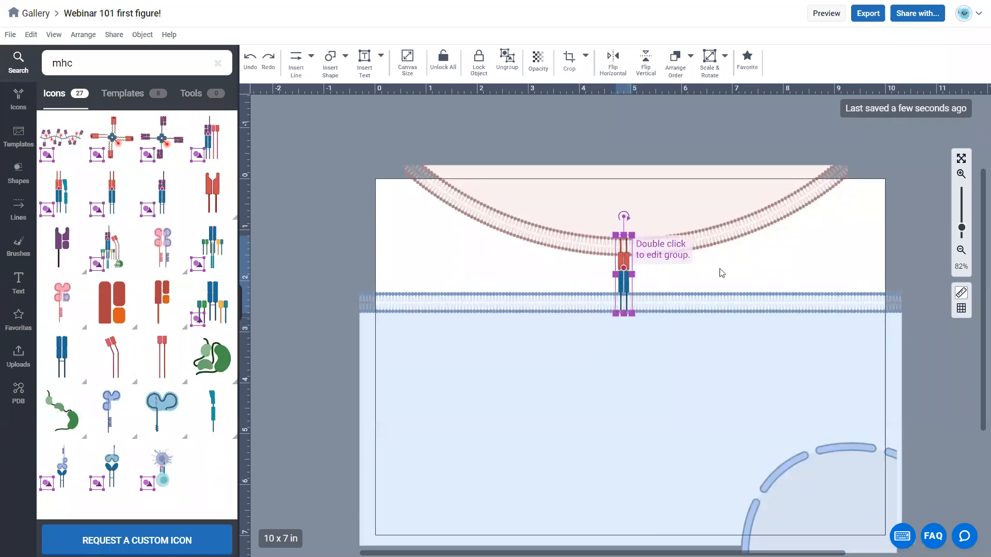
{"action": "left_click_drag", "start_coordinate": [632, 236], "coordinate": [632, 237]}
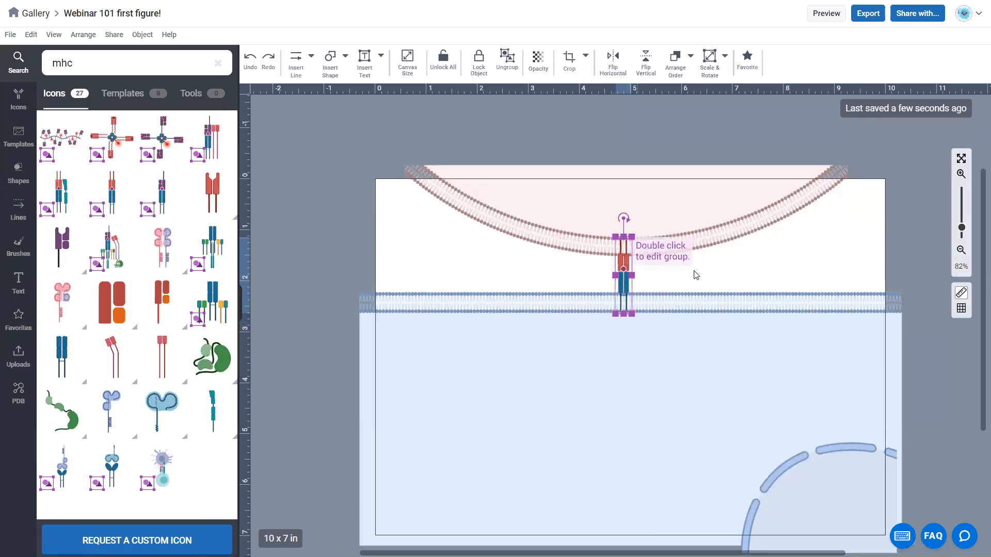
{"action": "left_click", "coordinate": [740, 277]}
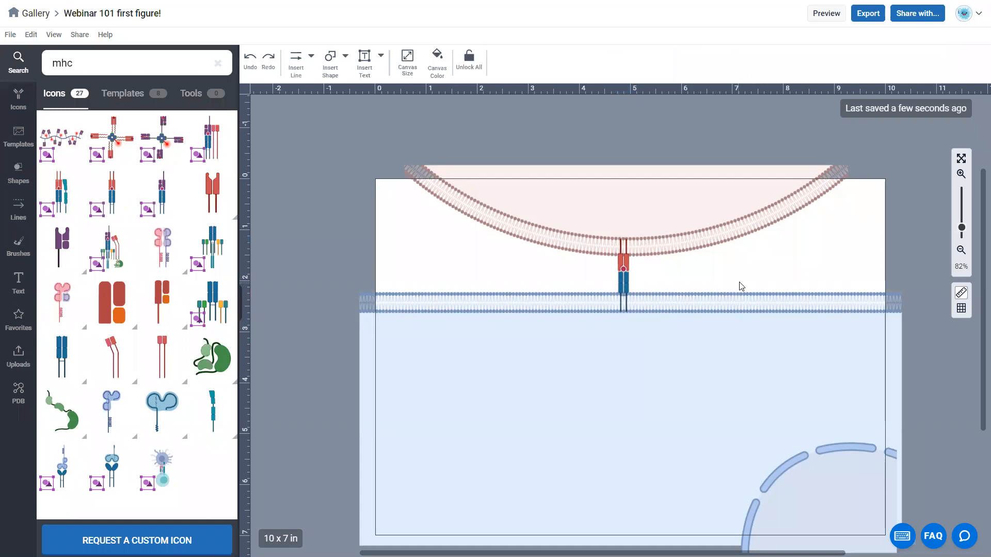
Search the icon library for dna and place the DNA (medium) icon inside the nucleus
{"action": "scroll", "coordinate": [688, 272], "scroll_direction": "down", "scroll_amount": 2}
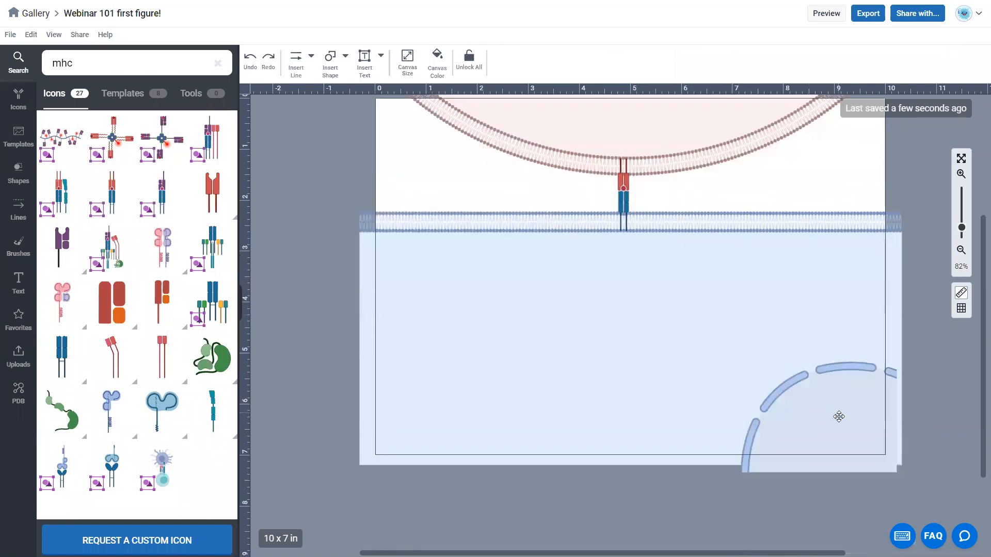
{"action": "double_click", "coordinate": [57, 63]}
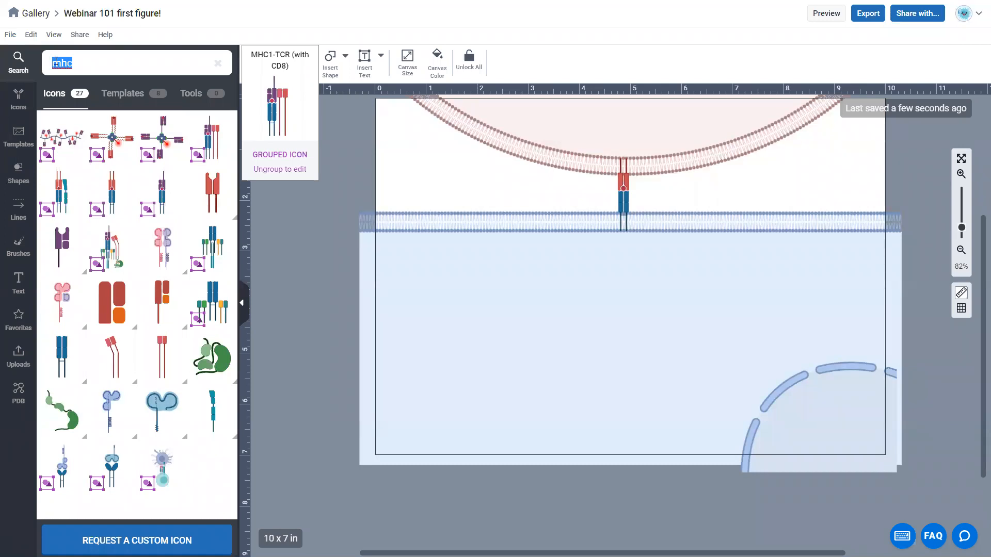
{"action": "type", "text": "dna"}
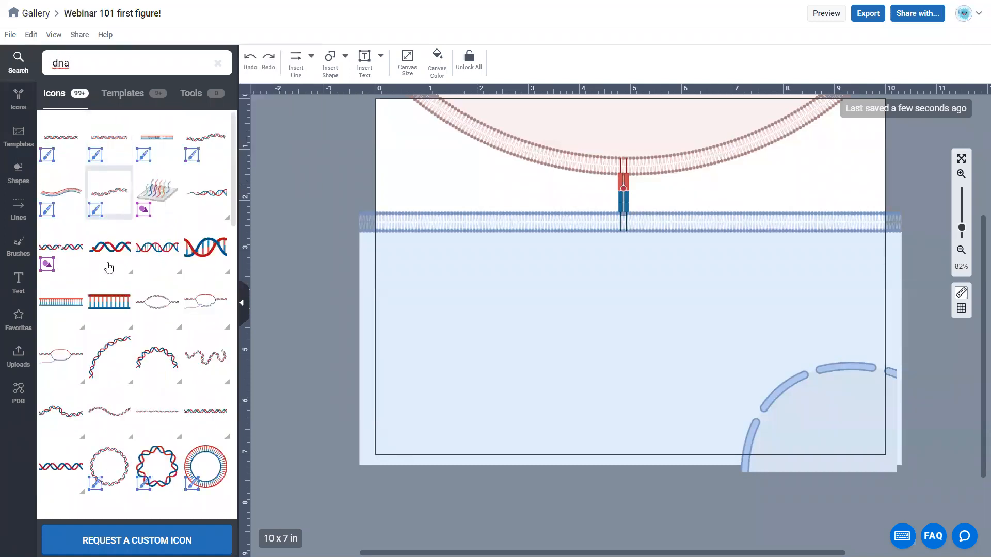
{"action": "left_click_drag", "start_coordinate": [159, 251], "coordinate": [825, 427]}
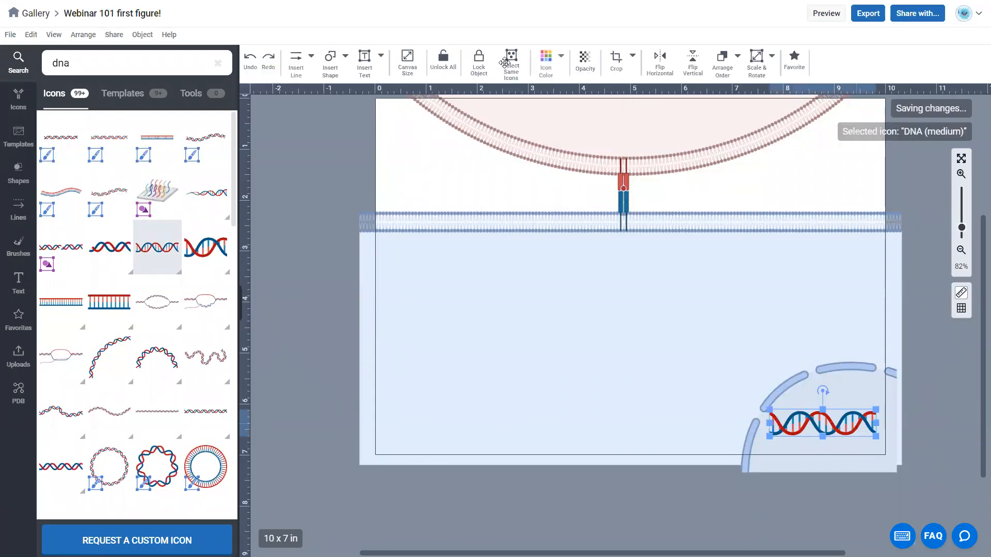
Recolour the DNA icon with the dark blue and teal variant, set its opacity to 47%, and deselect it
{"action": "left_click", "coordinate": [540, 71]}
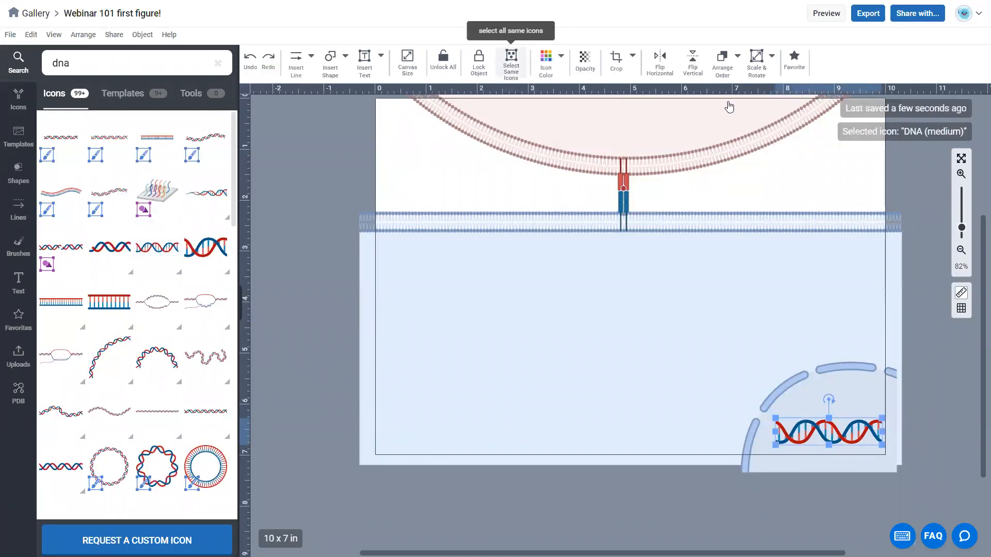
{"action": "left_click", "coordinate": [586, 98]}
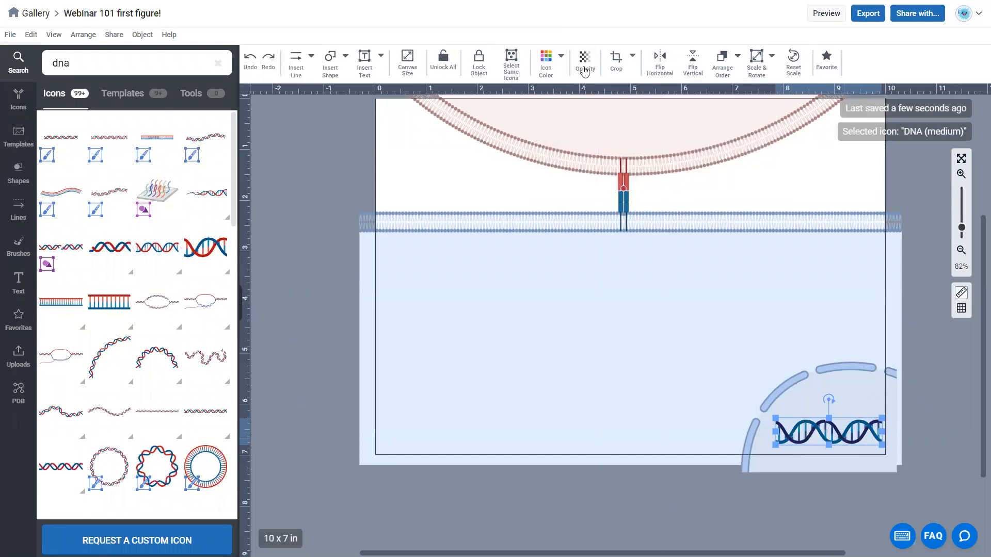
{"action": "left_click_drag", "start_coordinate": [670, 87], "coordinate": [646, 86]}
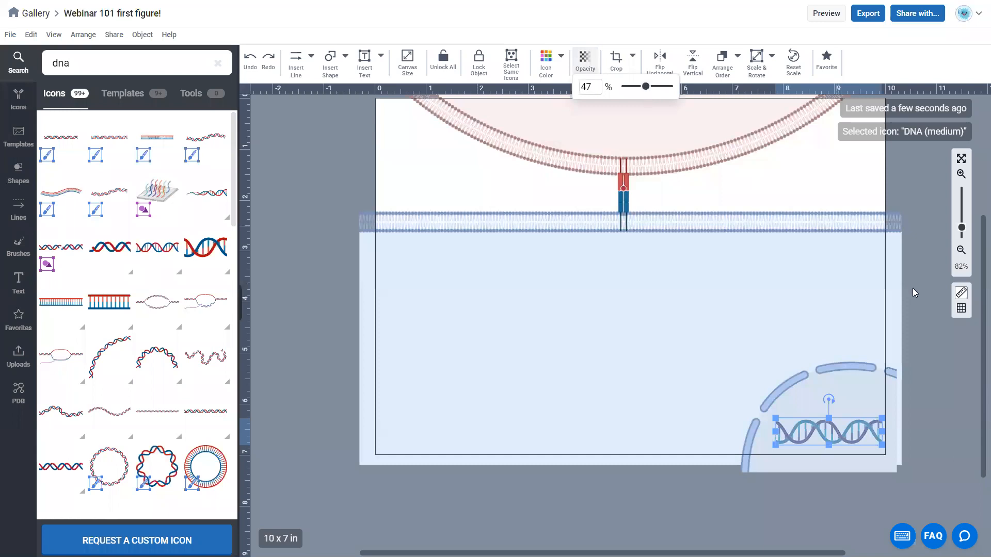
{"action": "left_click", "coordinate": [926, 388]}
Insert a rectangular text shape in the lower cell, just below the MHC2-TCR complex
{"action": "scroll", "coordinate": [878, 371], "scroll_direction": "up", "scroll_amount": 2}
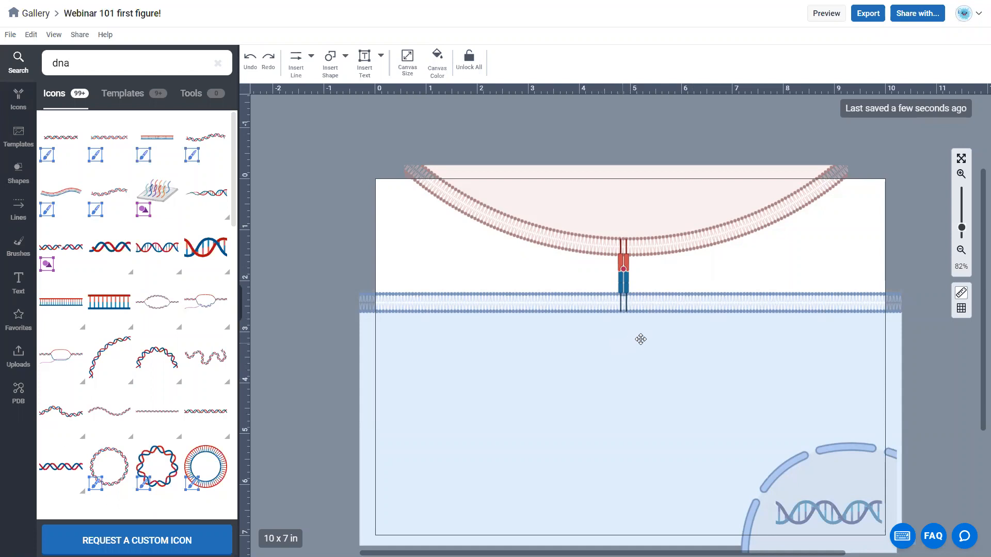
{"action": "scroll", "coordinate": [673, 349], "scroll_direction": "up", "scroll_amount": 2}
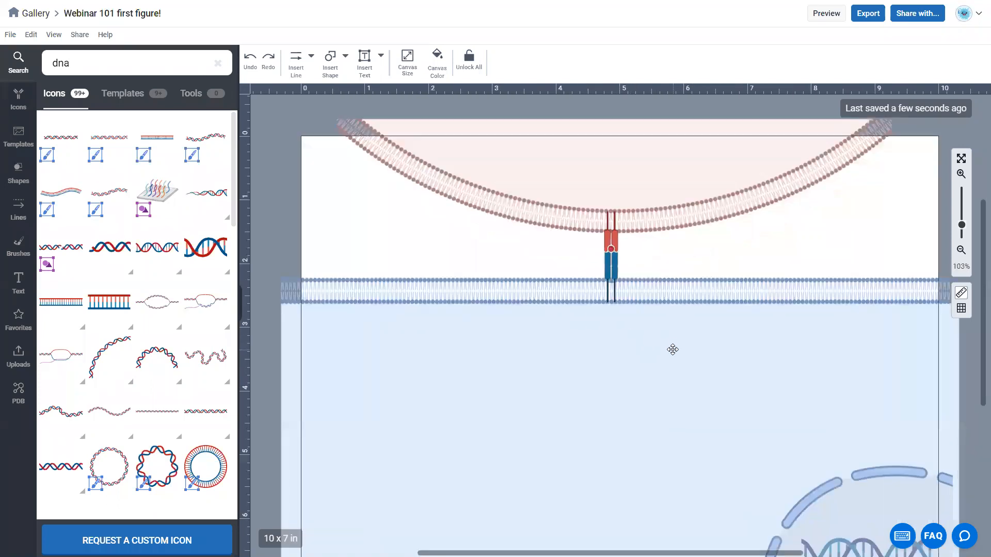
{"action": "scroll", "coordinate": [616, 234], "scroll_direction": "down", "scroll_amount": 2}
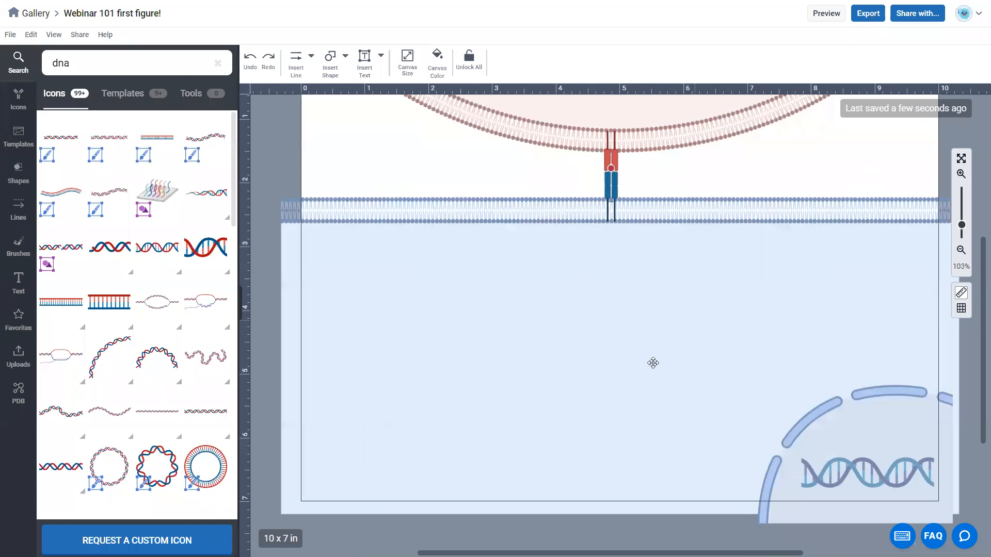
{"action": "left_click", "coordinate": [338, 66]}
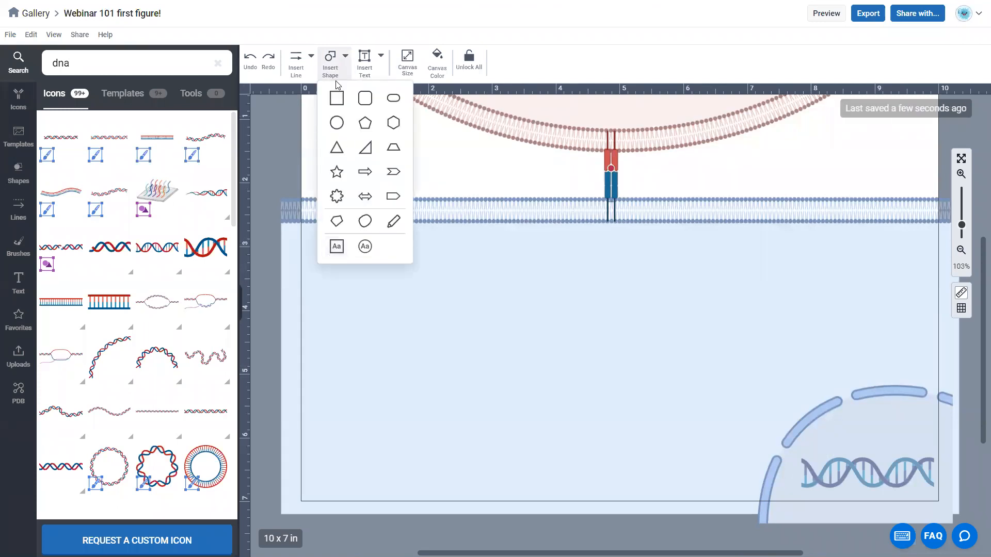
{"action": "left_click", "coordinate": [337, 248]}
{"action": "left_click", "coordinate": [633, 282]}
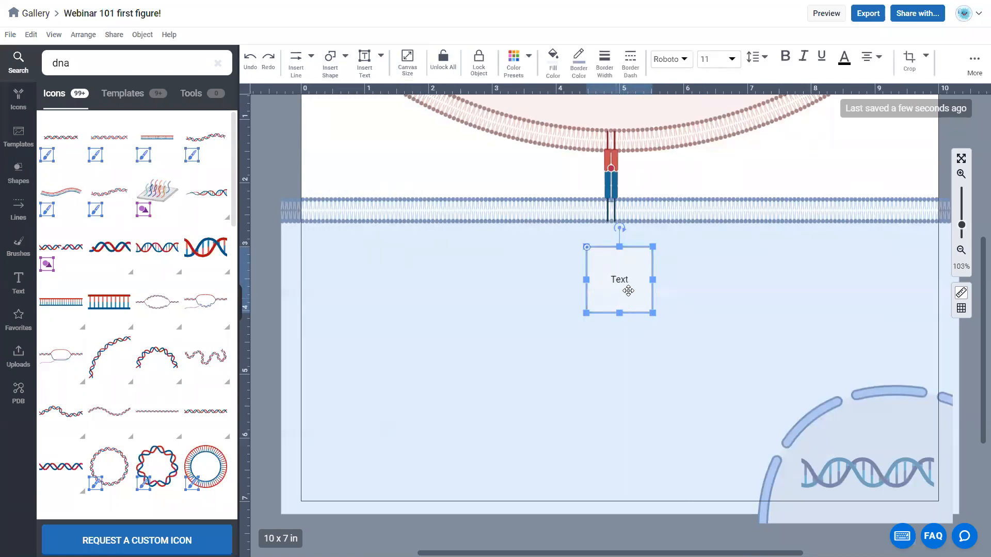
Reduce the text shape's height to about a third and round its corners into a pill shape
{"action": "scroll", "coordinate": [632, 292], "scroll_direction": "up", "scroll_amount": 4}
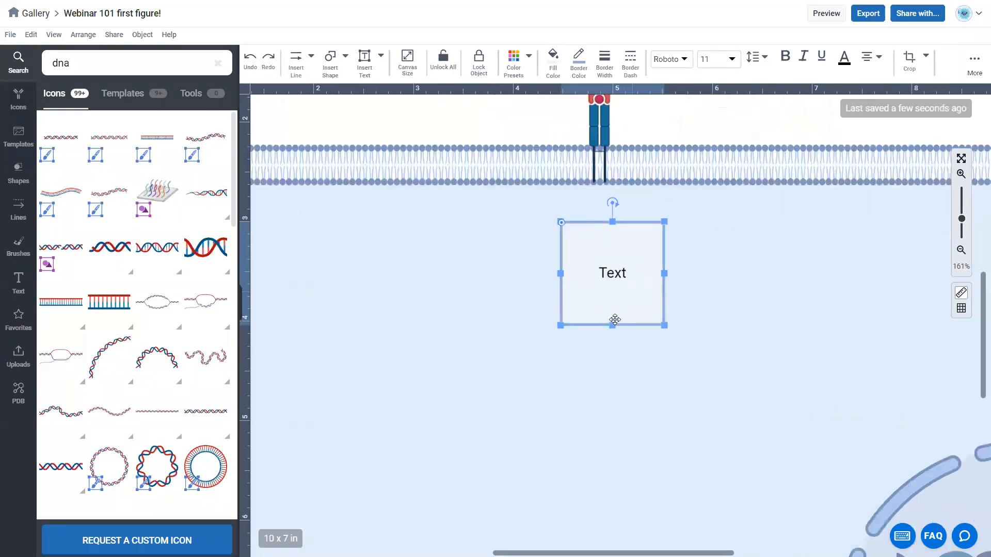
{"action": "left_click_drag", "start_coordinate": [613, 296], "coordinate": [614, 255]}
{"action": "left_click_drag", "start_coordinate": [564, 221], "coordinate": [574, 222]}
Replace the pill shape's placeholder text with Protein A and make it bold
{"action": "left_click", "coordinate": [603, 240]}
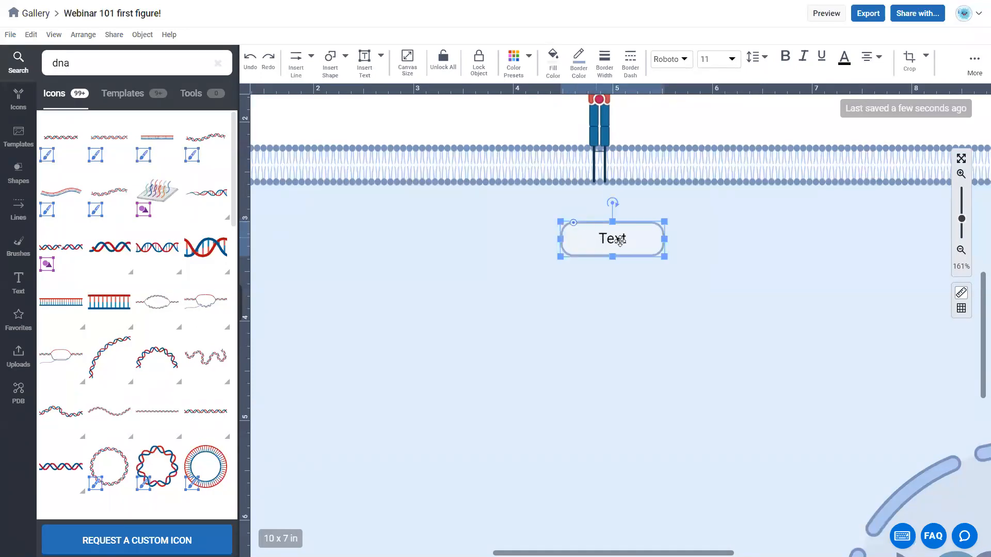
{"action": "double_click", "coordinate": [622, 240]}
{"action": "double_click", "coordinate": [624, 234]}
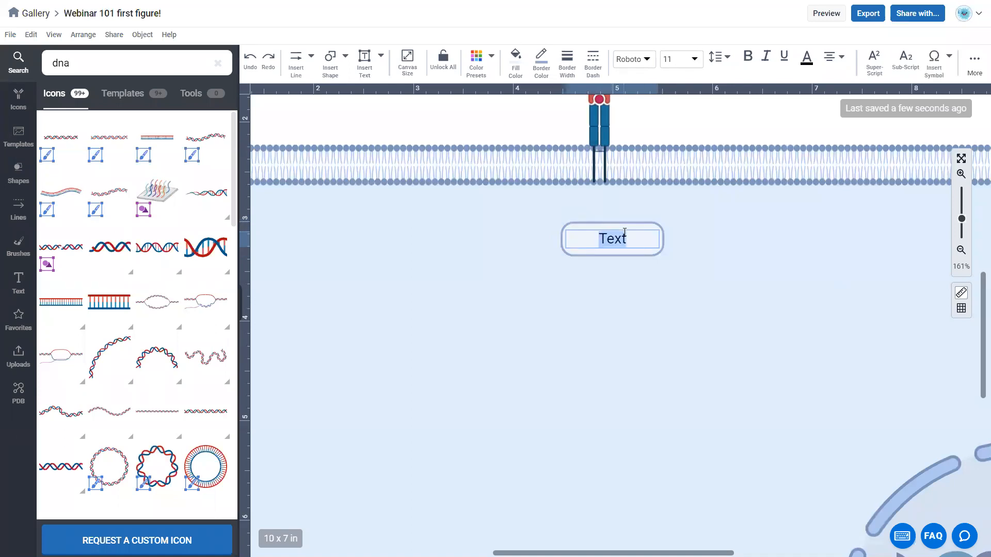
{"action": "type", "text": "Protein A"}
{"action": "left_click", "coordinate": [646, 248]}
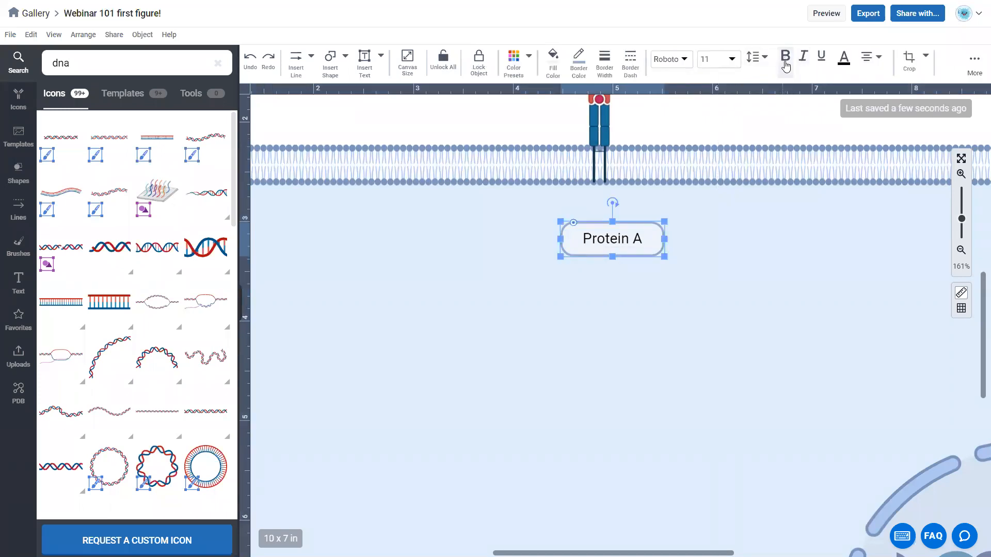
{"action": "left_click", "coordinate": [786, 62]}
Apply the light cyan colour preset to the Protein A shape and move it lower in the cell
{"action": "left_click", "coordinate": [514, 62]}
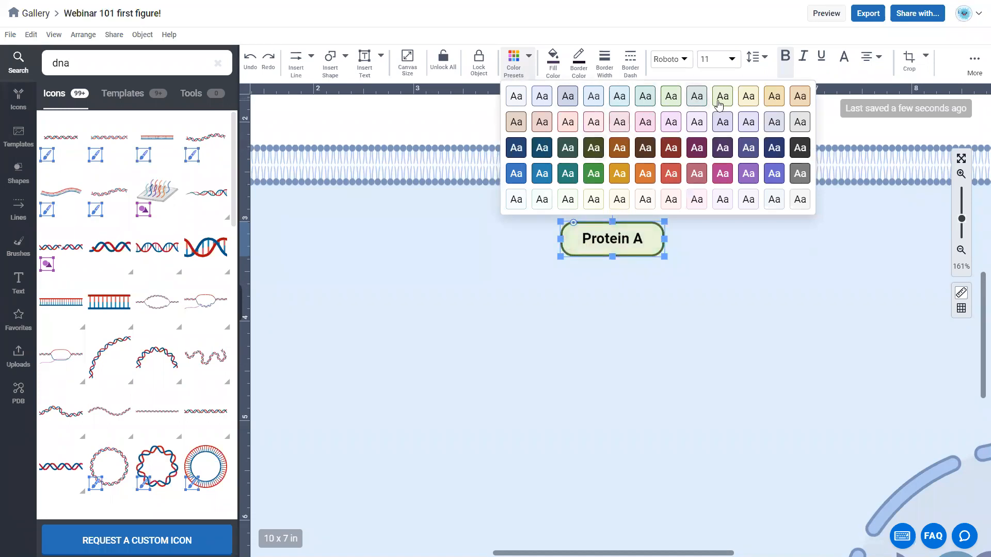
{"action": "left_click", "coordinate": [622, 99]}
{"action": "left_click_drag", "start_coordinate": [646, 243], "coordinate": [683, 318]}
Duplicate the Protein A shape, placing the copy lower in the cell and nearer to the nucleus
{"action": "scroll", "coordinate": [723, 294], "scroll_direction": "down", "scroll_amount": 2}
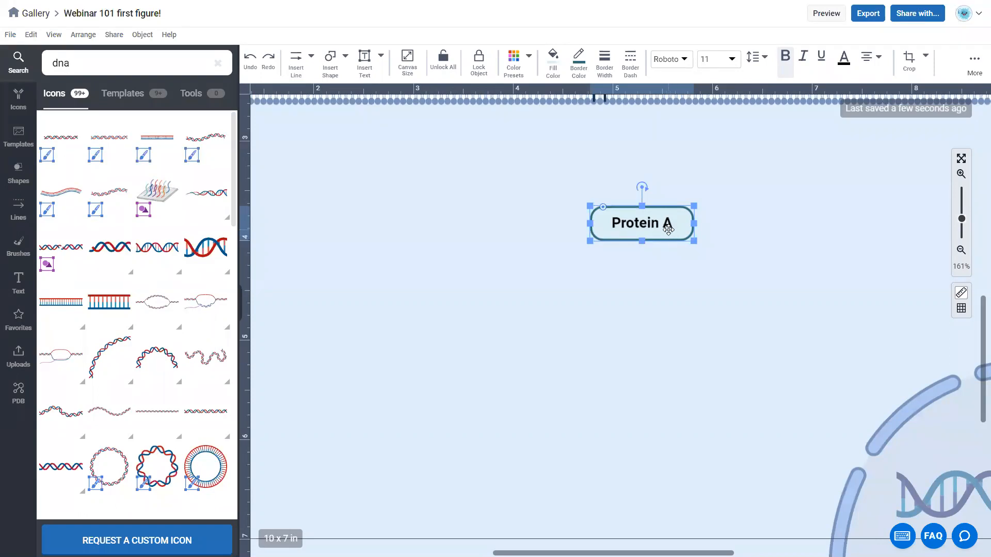
{"action": "left_click_drag", "start_coordinate": [657, 229], "coordinate": [749, 367]}
Place several more copies of the Protein A shape around the first duplicate
{"action": "key", "text": "ctrl+v"}
{"action": "key", "text": "ctrl+v"}
{"action": "key", "text": "ctrl+v"}
{"action": "key", "text": "ctrl+v"}
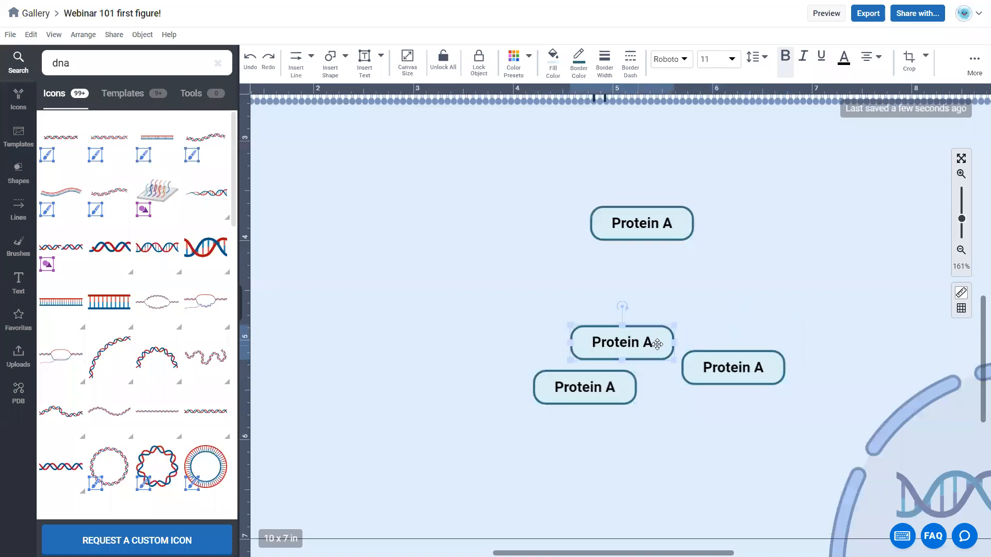
{"action": "left_click_drag", "start_coordinate": [672, 392], "coordinate": [714, 434]}
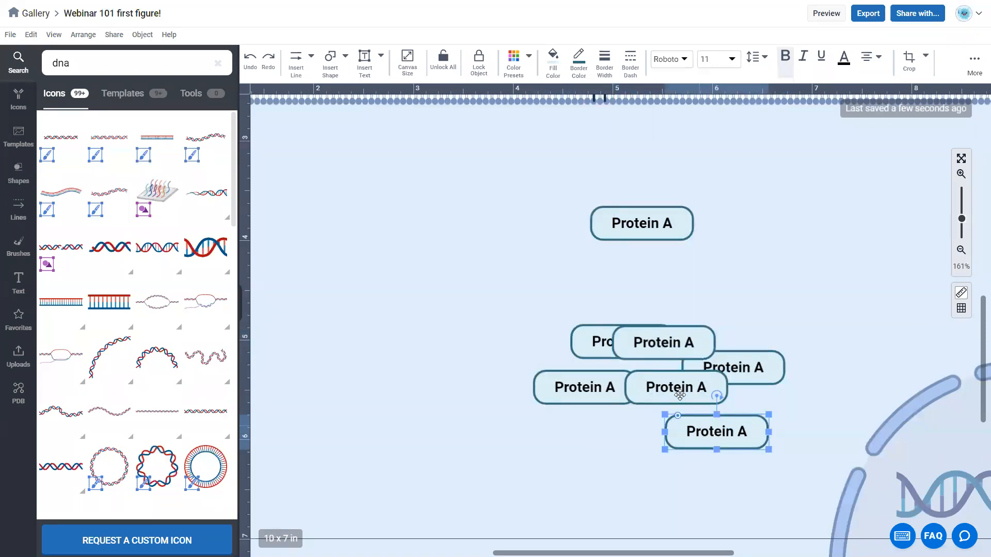
Undo the extra Protein A copies, keeping only the original and the first duplicate
{"action": "key", "text": "Delete"}
{"action": "key", "text": "ctrl+z"}
{"action": "key", "text": "ctrl+z"}
{"action": "key", "text": "ctrl+z"}
{"action": "key", "text": "ctrl+z"}
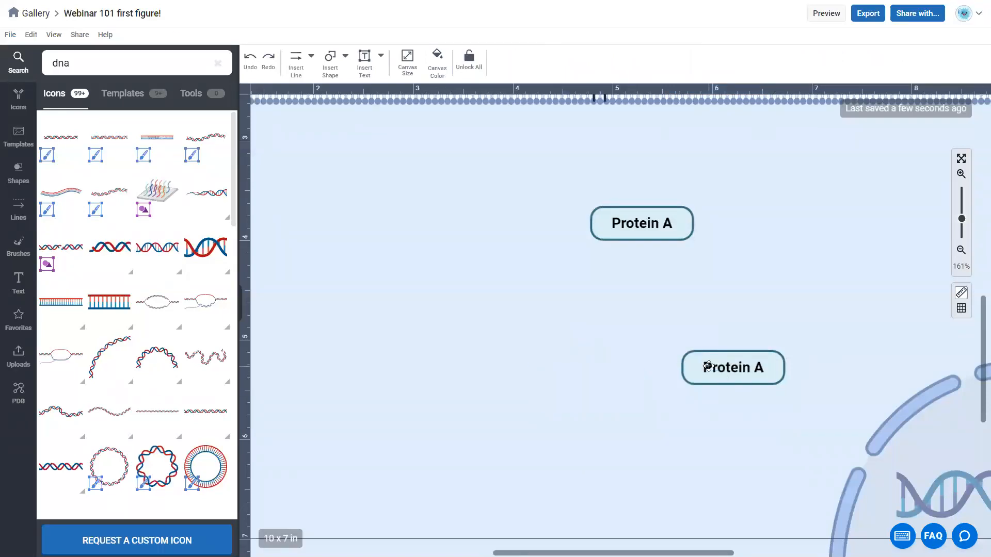
Change the duplicate's text to Enzyme B and apply the light pink colour preset to it
{"action": "double_click", "coordinate": [710, 368]}
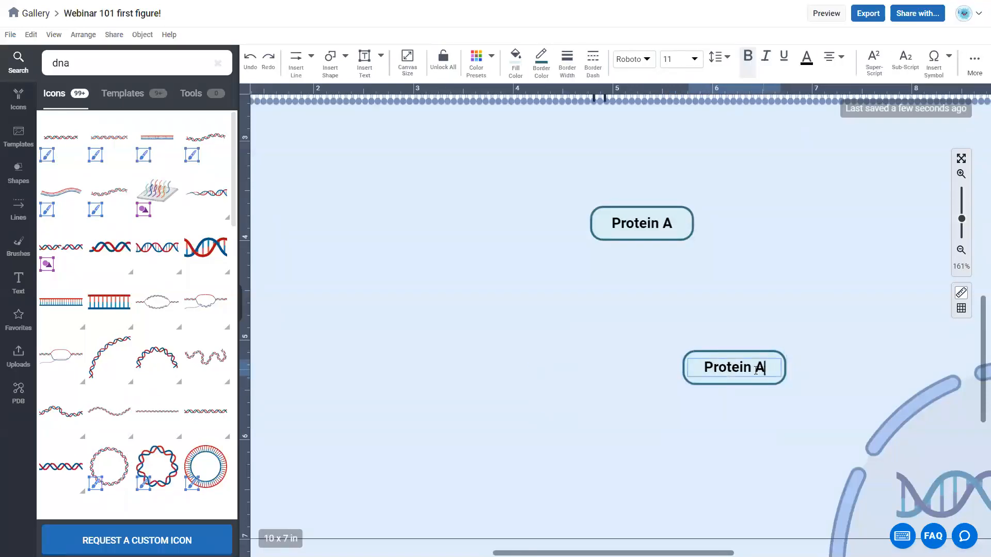
{"action": "key", "text": "ctrl+a"}
{"action": "type", "text": "Enzyme B"}
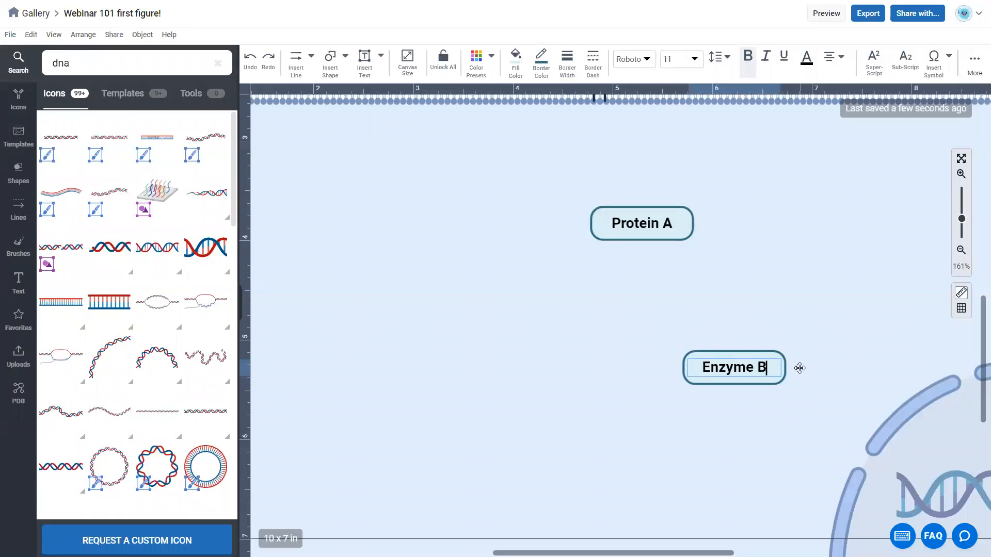
{"action": "left_click", "coordinate": [773, 360]}
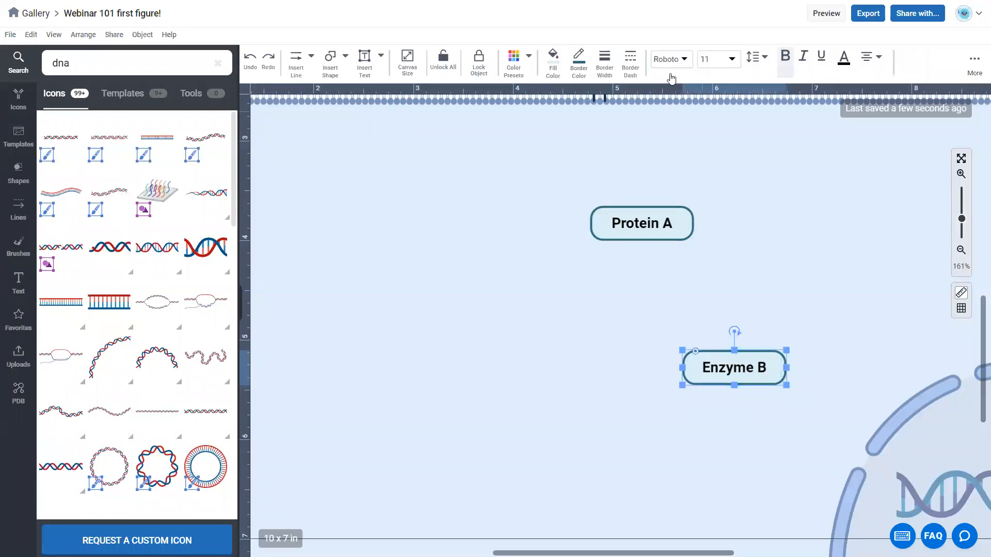
{"action": "left_click", "coordinate": [514, 61]}
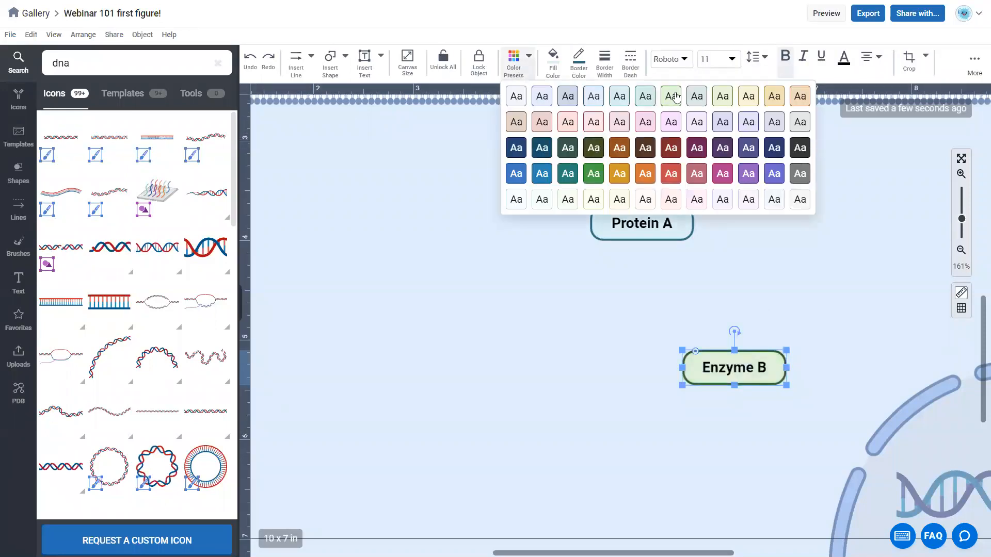
{"action": "left_click", "coordinate": [641, 122]}
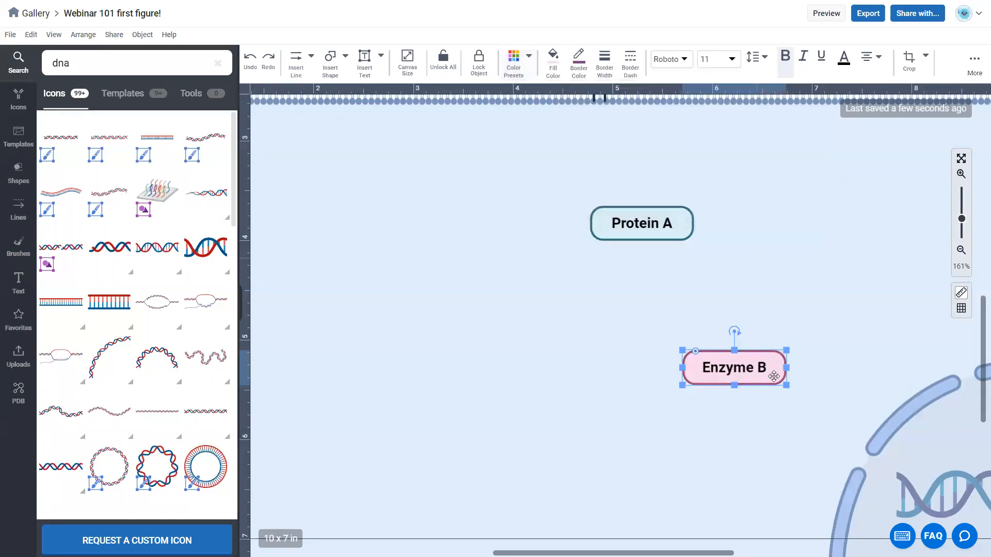
Shift the Protein A shape slightly left and the Enzyme B shape slightly up and left
{"action": "left_click", "coordinate": [650, 224]}
{"action": "left_click_drag", "start_coordinate": [650, 224], "coordinate": [633, 223]}
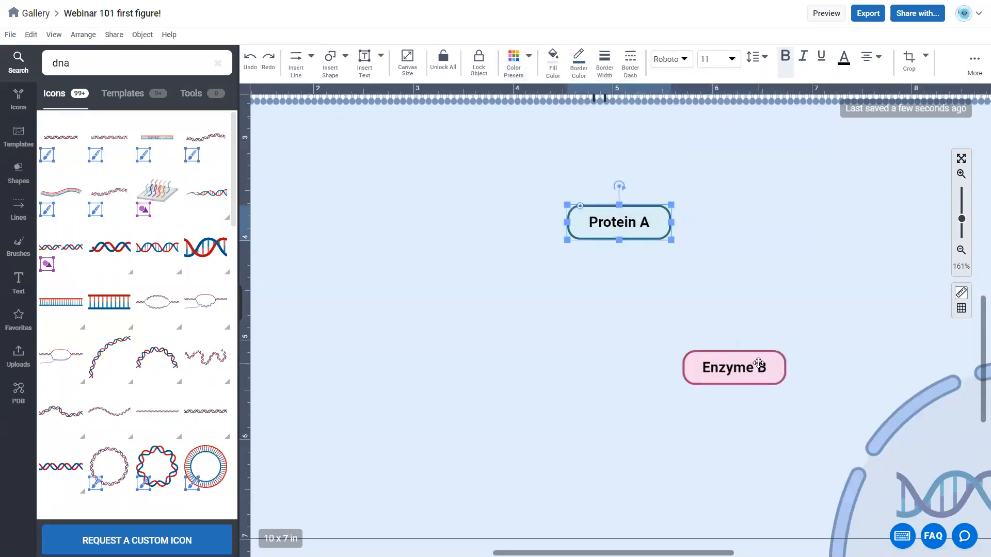
{"action": "left_click_drag", "start_coordinate": [758, 361], "coordinate": [728, 349]}
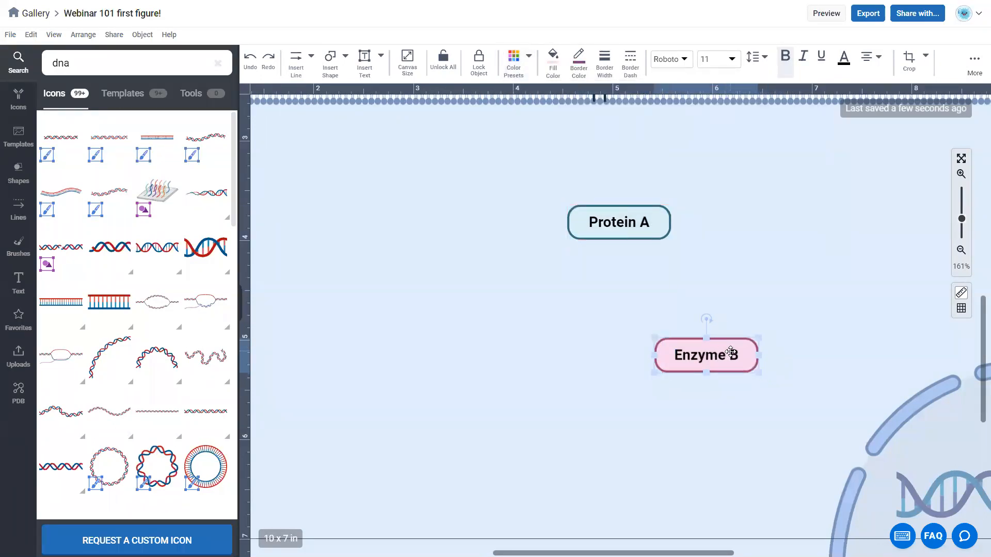
Insert a circular text shape to the right of Enzyme B and shrink it to about half its size
{"action": "left_click", "coordinate": [332, 77]}
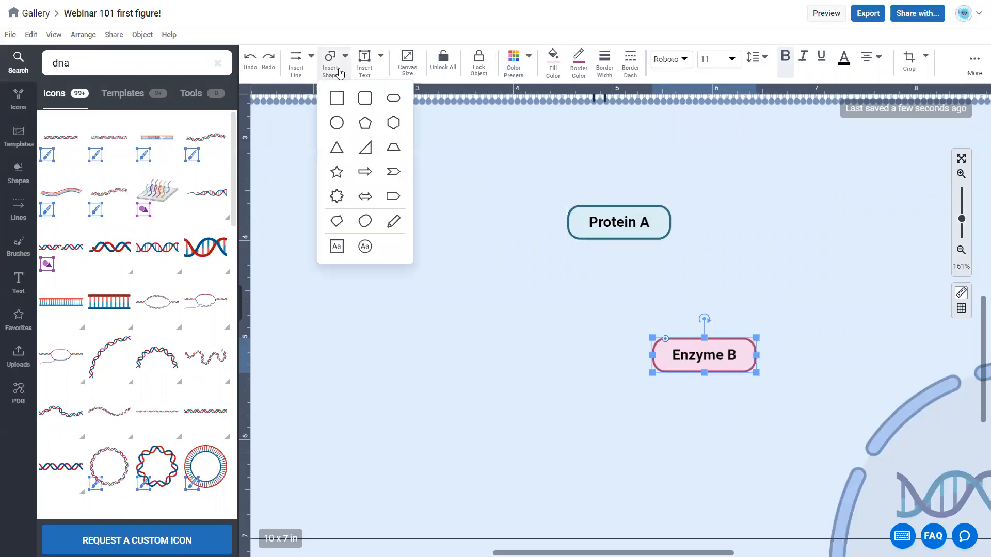
{"action": "left_click", "coordinate": [365, 247]}
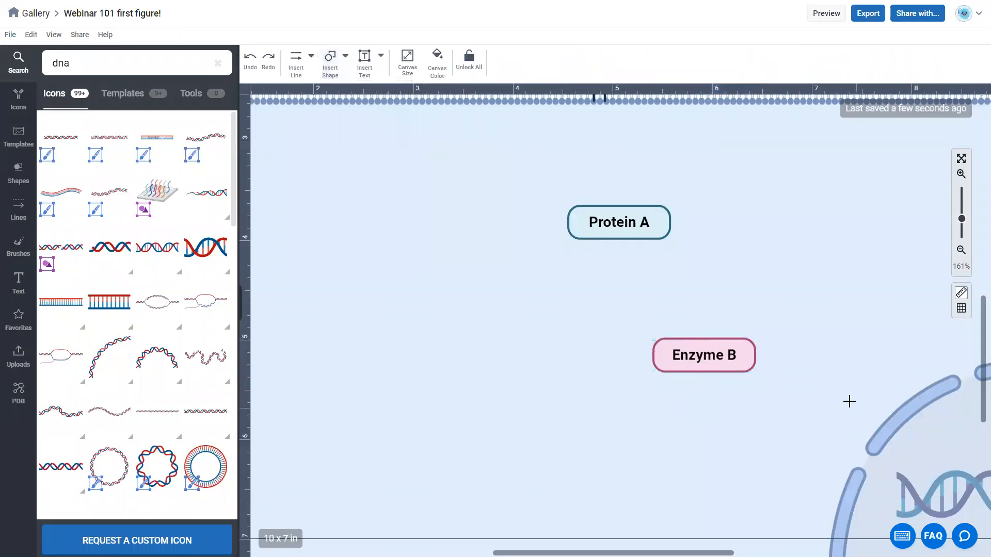
{"action": "left_click", "coordinate": [822, 374]}
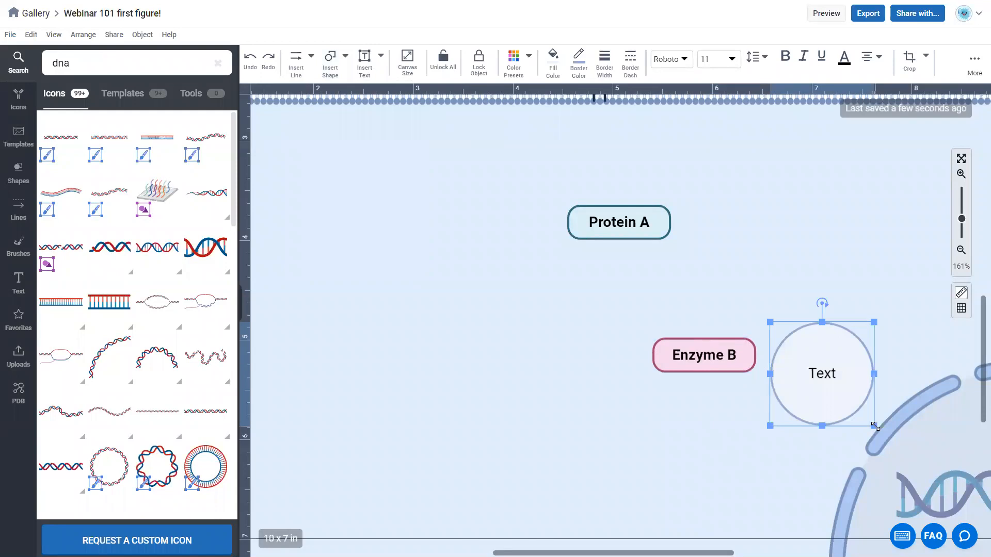
{"action": "left_click_drag", "start_coordinate": [873, 426], "coordinate": [814, 373]}
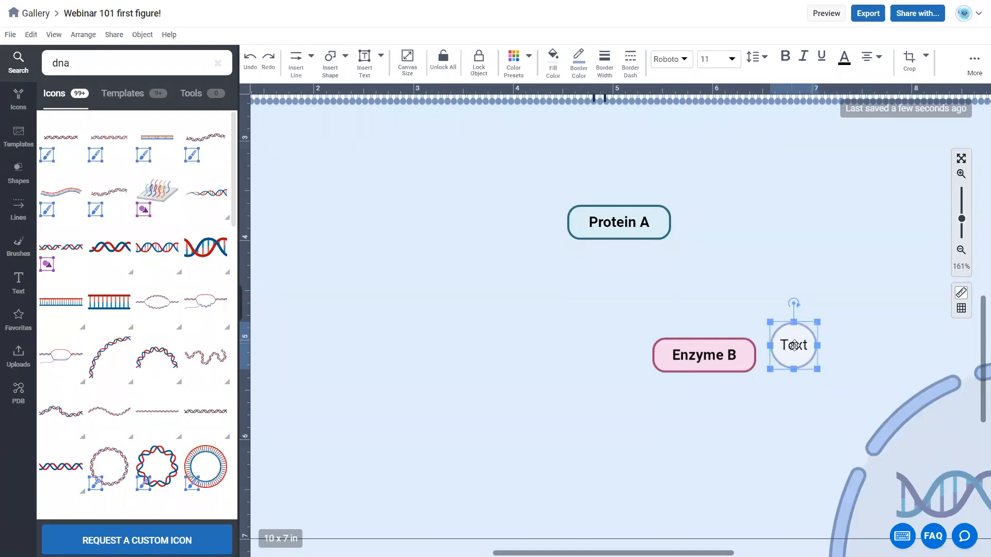
Replace the circle's placeholder text with C and make it bold
{"action": "double_click", "coordinate": [794, 346]}
{"action": "double_click", "coordinate": [803, 346]}
{"action": "type", "text": "C"}
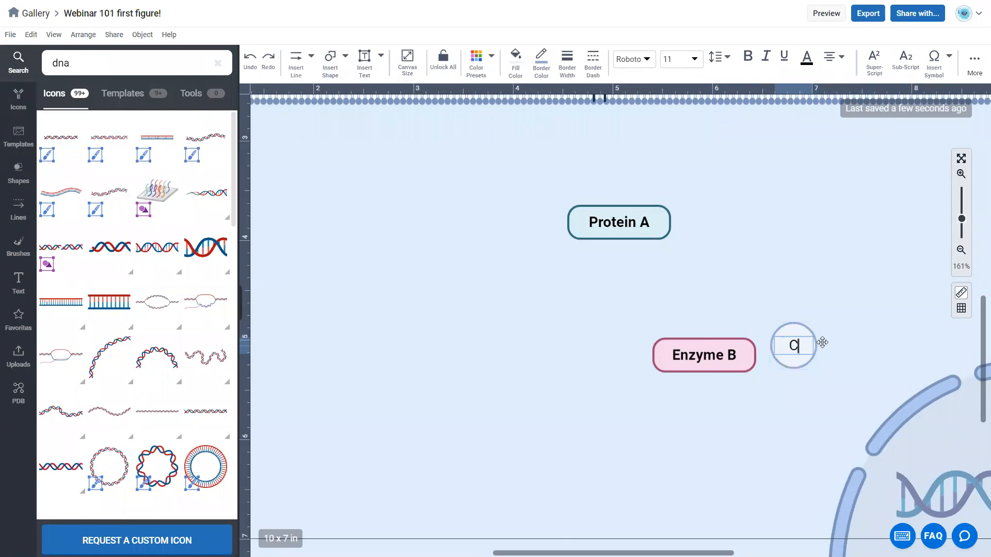
{"action": "key", "text": "Escape"}
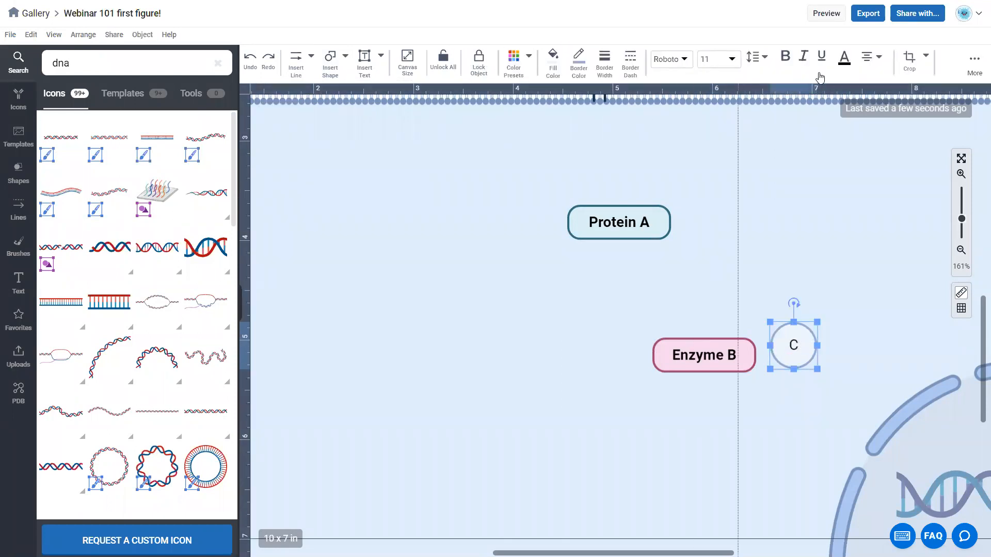
{"action": "left_click", "coordinate": [786, 57]}
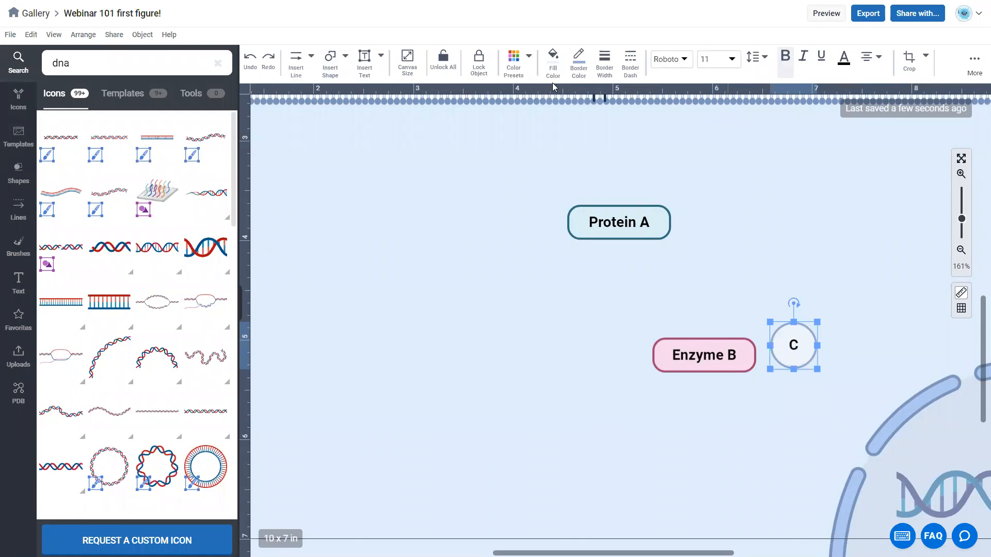
Apply the pale yellow colour preset to the C circle and move it into the nucleus, onto the DNA's left end
{"action": "left_click", "coordinate": [528, 72]}
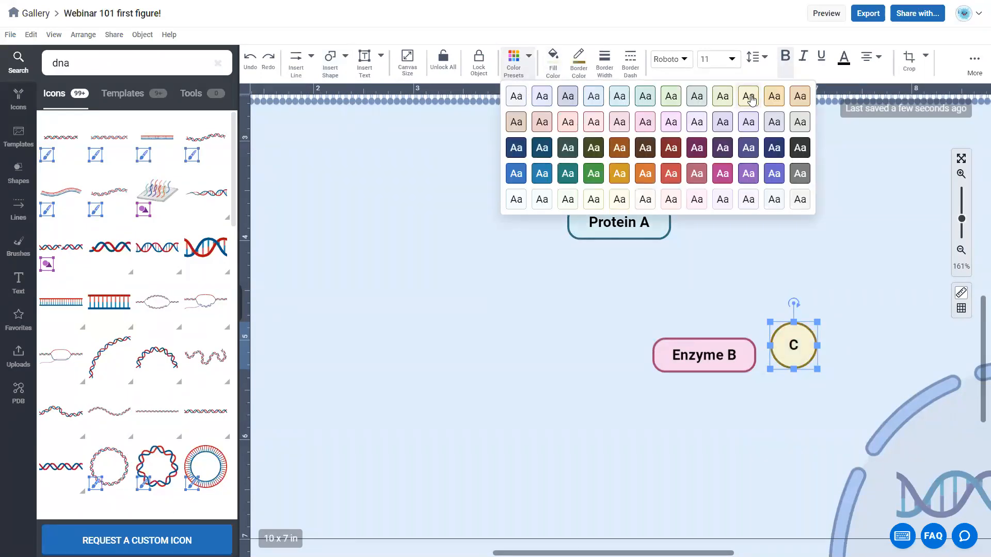
{"action": "left_click", "coordinate": [749, 97]}
{"action": "scroll", "coordinate": [671, 344], "scroll_direction": "right", "scroll_amount": 3}
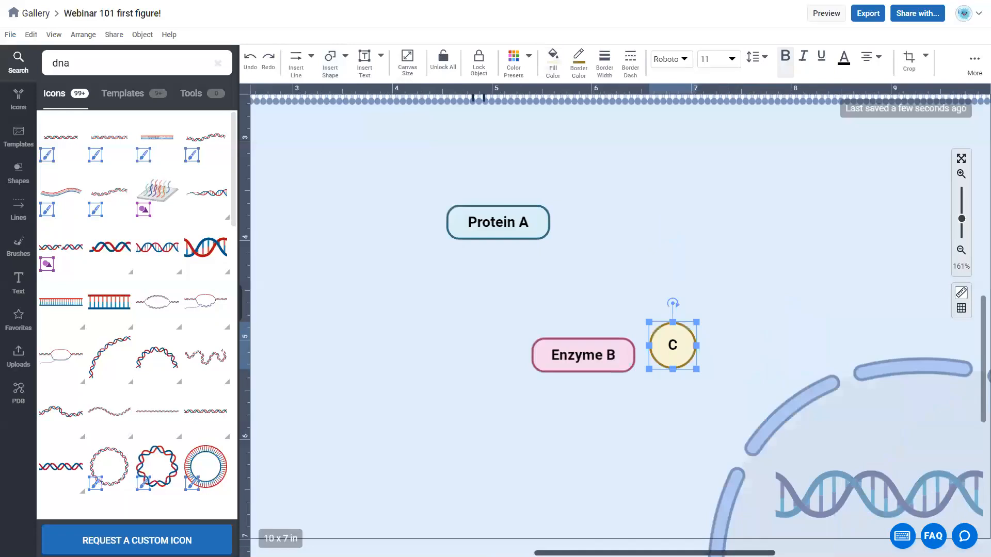
{"action": "left_click_drag", "start_coordinate": [671, 344], "coordinate": [795, 462]}
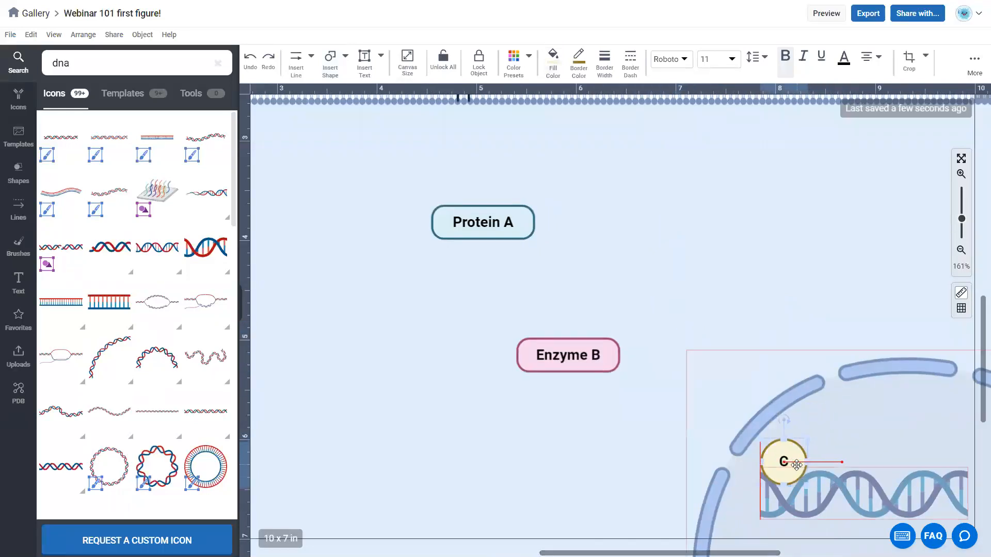
{"action": "left_click", "coordinate": [684, 308]}
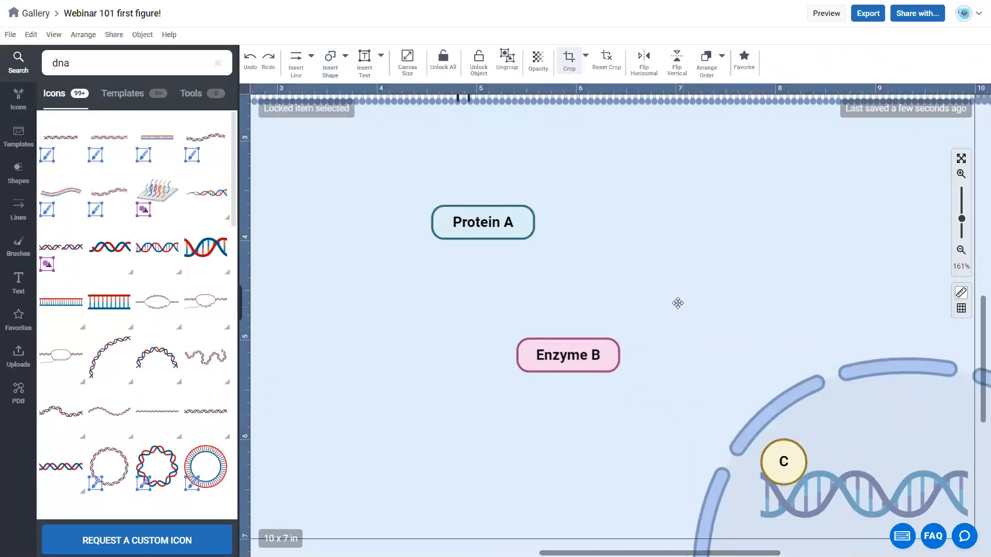
Look over the figure's layout on the canvas and in a preview, then return to editing
{"action": "scroll", "coordinate": [676, 305], "scroll_direction": "up", "scroll_amount": 2}
{"action": "scroll", "coordinate": [610, 286], "scroll_direction": "up", "scroll_amount": 2}
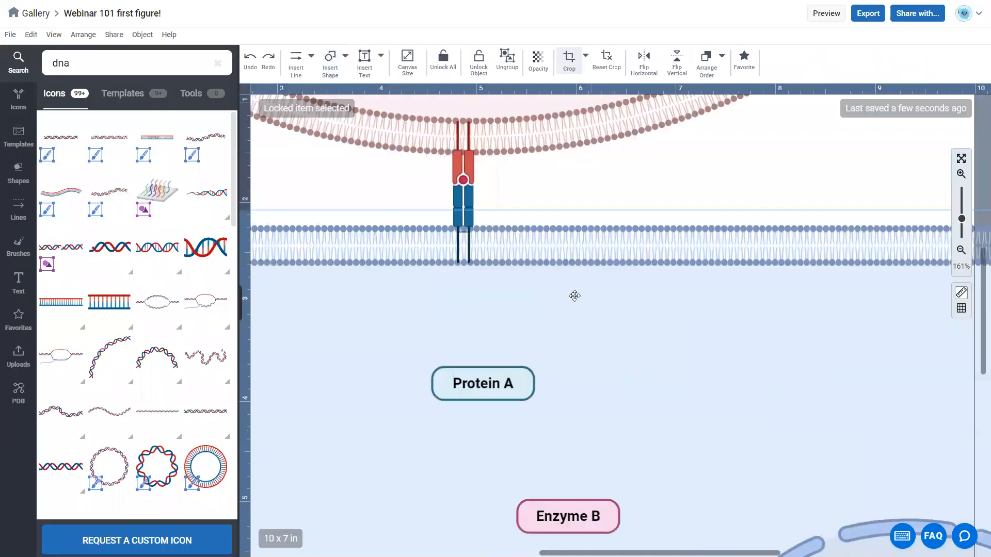
{"action": "scroll", "coordinate": [573, 288], "scroll_direction": "down", "scroll_amount": 2}
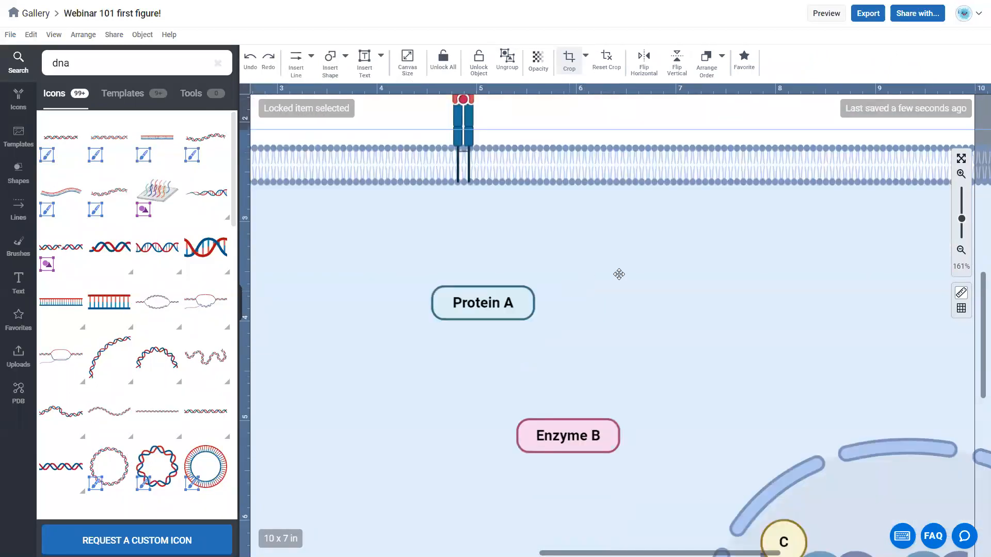
{"action": "scroll", "coordinate": [627, 272], "scroll_direction": "down", "scroll_amount": 4}
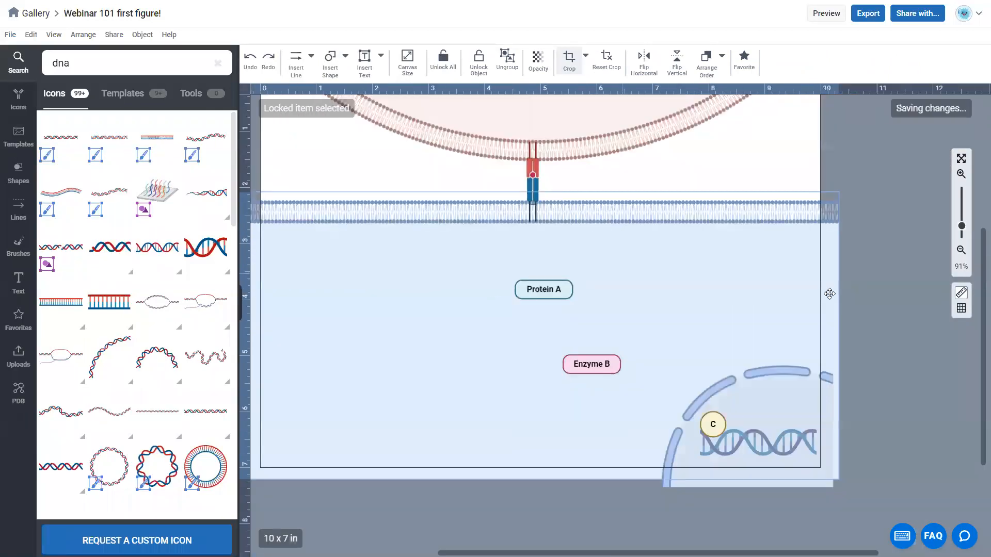
{"action": "scroll", "coordinate": [590, 271], "scroll_direction": "up", "scroll_amount": 2}
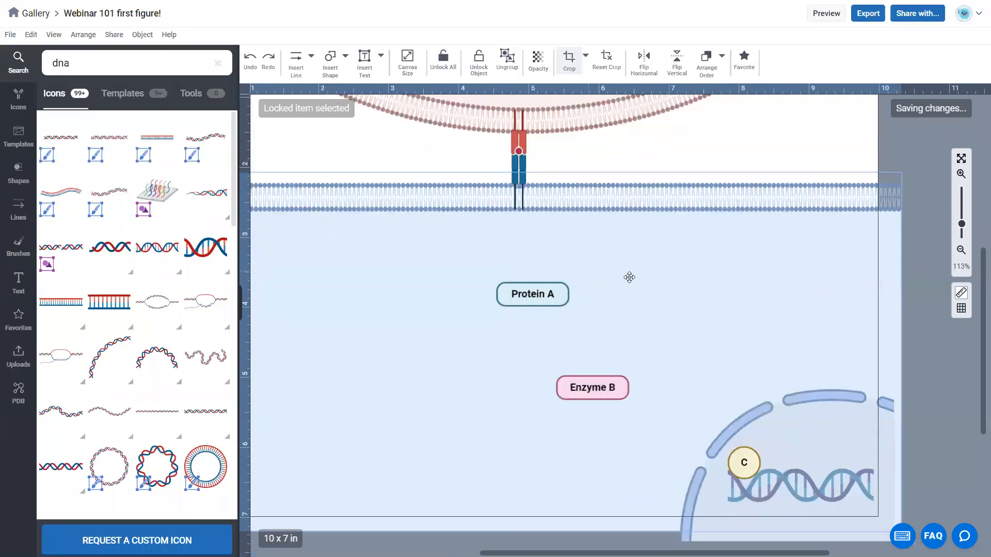
{"action": "key", "text": "Escape"}
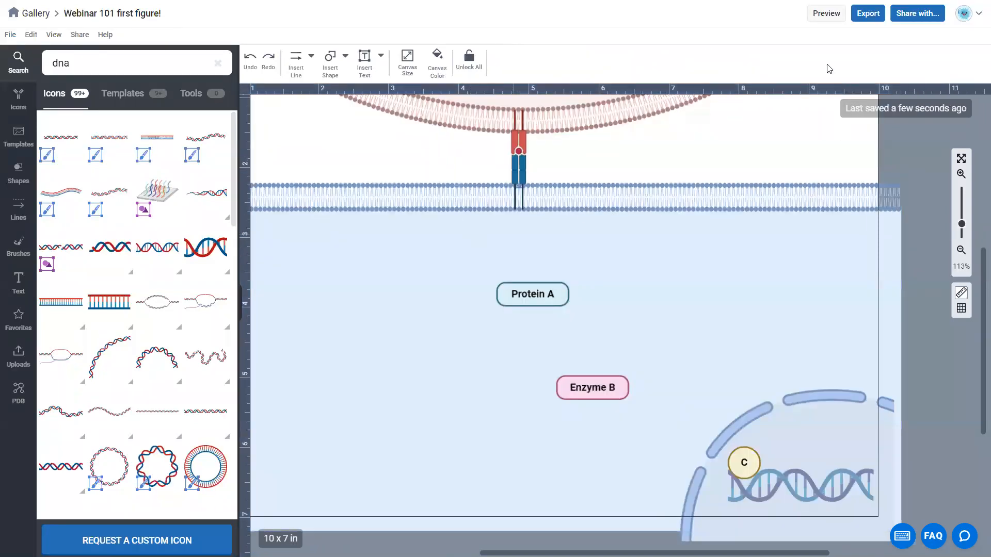
{"action": "left_click", "coordinate": [829, 22]}
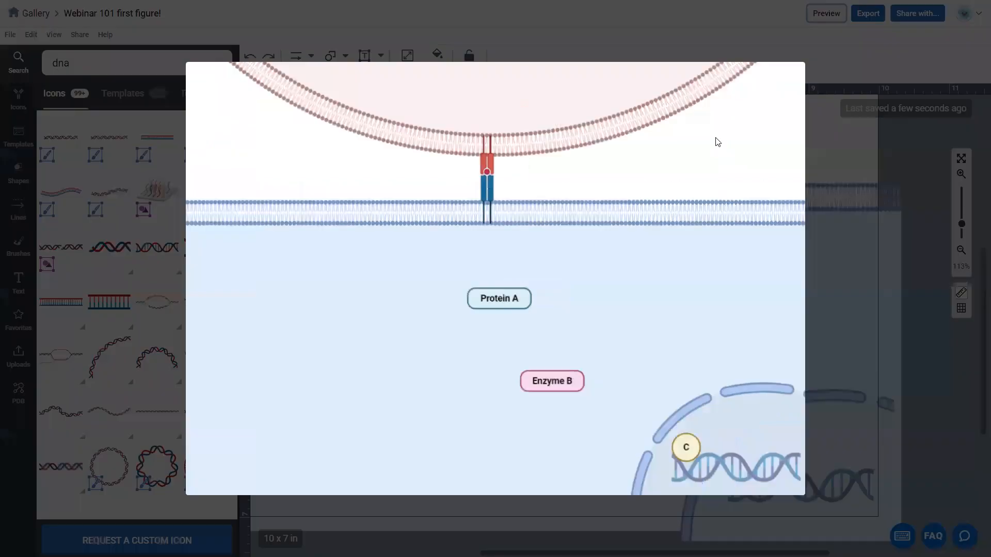
{"action": "left_click", "coordinate": [871, 150]}
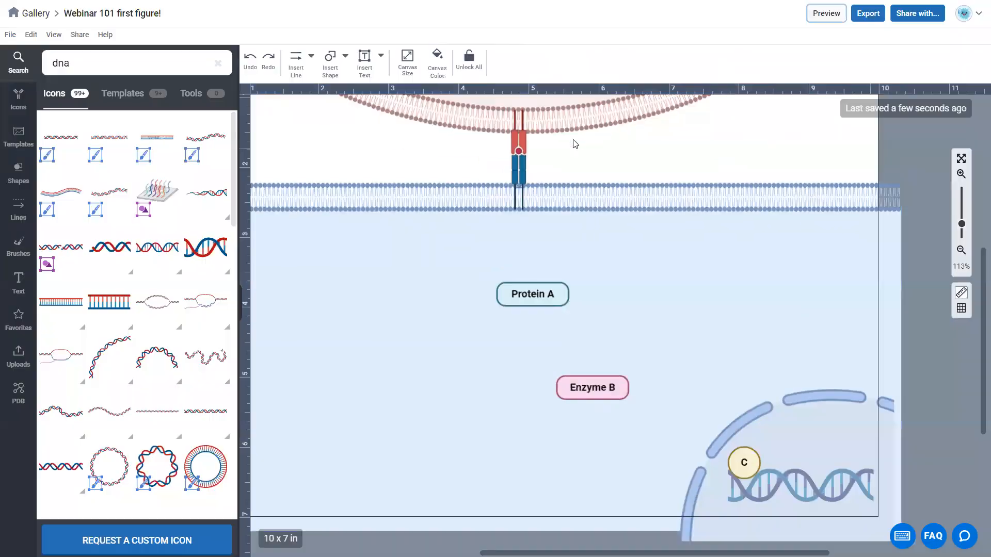
Draw a curved arrow from just below the MHC2-TCR complex down to the Protein A shape
{"action": "left_click", "coordinate": [305, 68]}
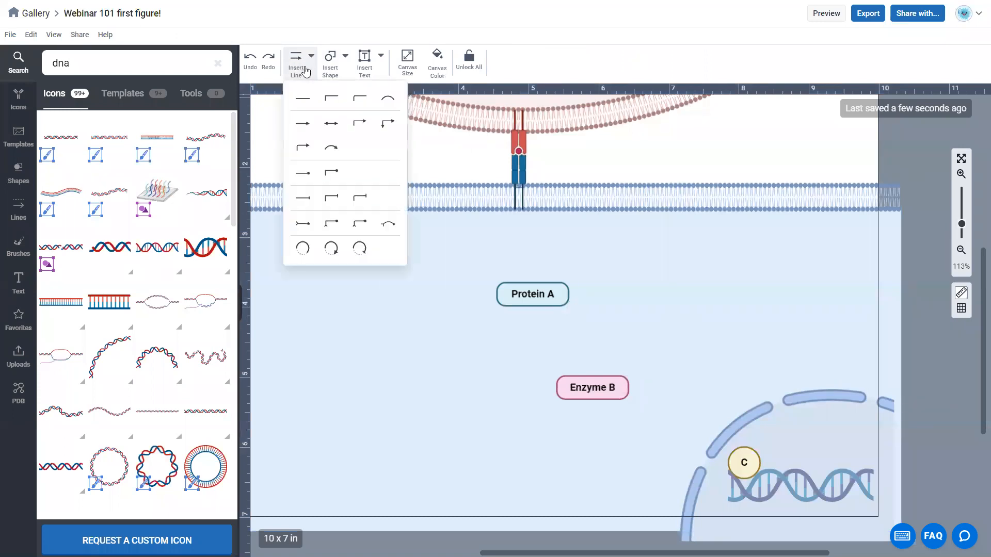
{"action": "left_click", "coordinate": [331, 150]}
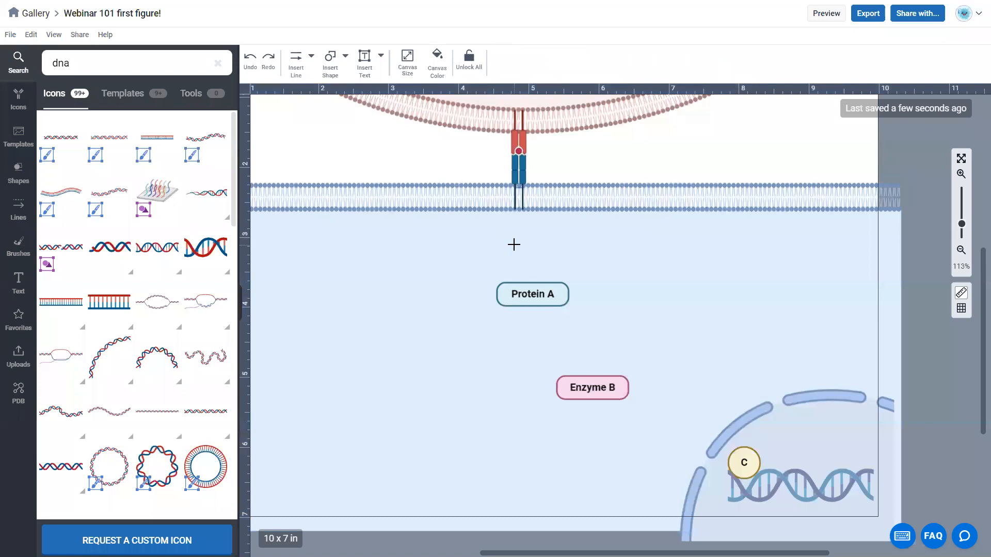
{"action": "mouse_move", "coordinate": [520, 222]}
{"action": "left_mouse_down"}
{"action": "mouse_move", "coordinate": [532, 257]}
{"action": "mouse_move", "coordinate": [524, 285]}
{"action": "mouse_move", "coordinate": [533, 278]}
{"action": "left_mouse_up"}
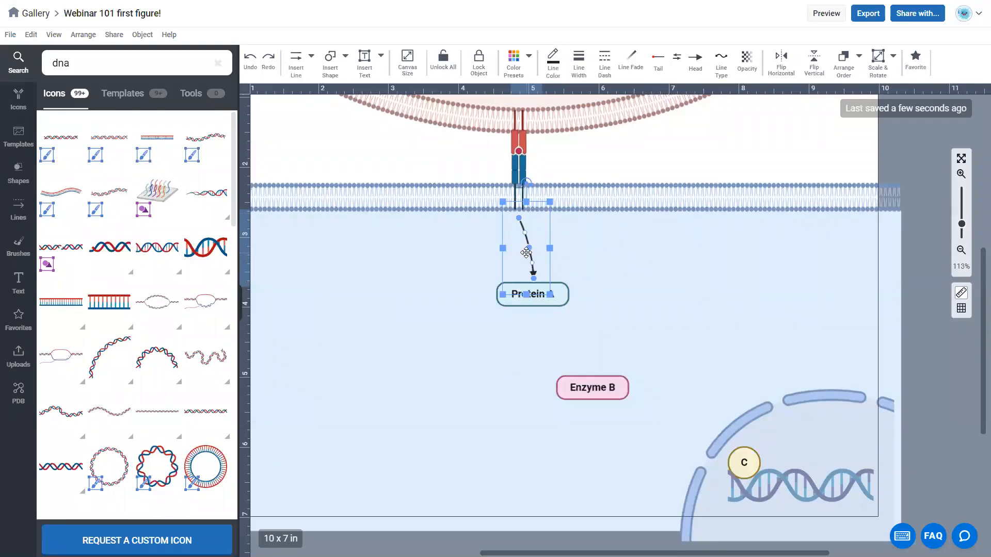
Reshape the arrow above Protein A by shifting its midpoint left so that it bows to the left
{"action": "scroll", "coordinate": [527, 254], "scroll_direction": "up", "scroll_amount": 2}
{"action": "scroll", "coordinate": [530, 254], "scroll_direction": "up", "scroll_amount": 2}
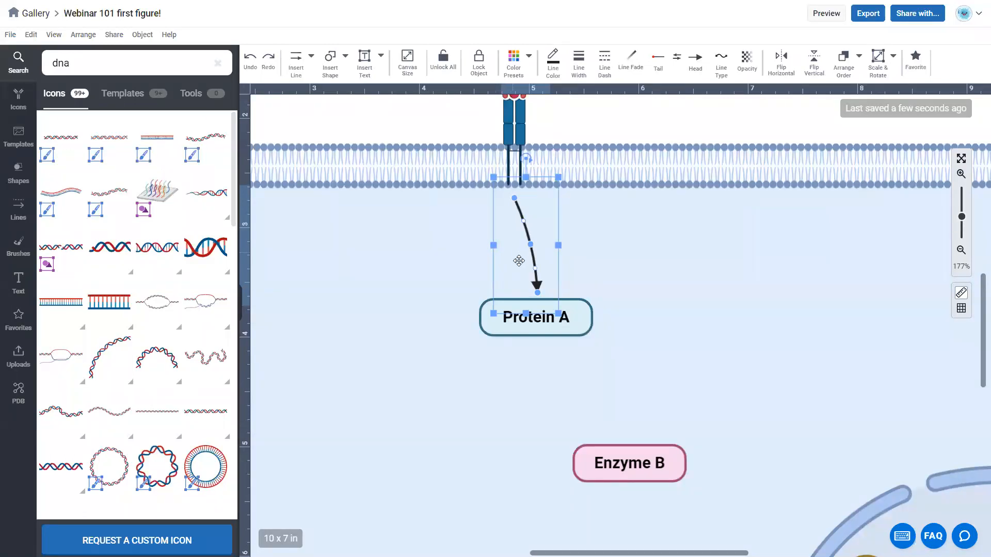
{"action": "scroll", "coordinate": [518, 261], "scroll_direction": "down", "scroll_amount": 2}
{"action": "scroll", "coordinate": [519, 260], "scroll_direction": "down", "scroll_amount": 1}
{"action": "scroll", "coordinate": [532, 263], "scroll_direction": "up", "scroll_amount": 2}
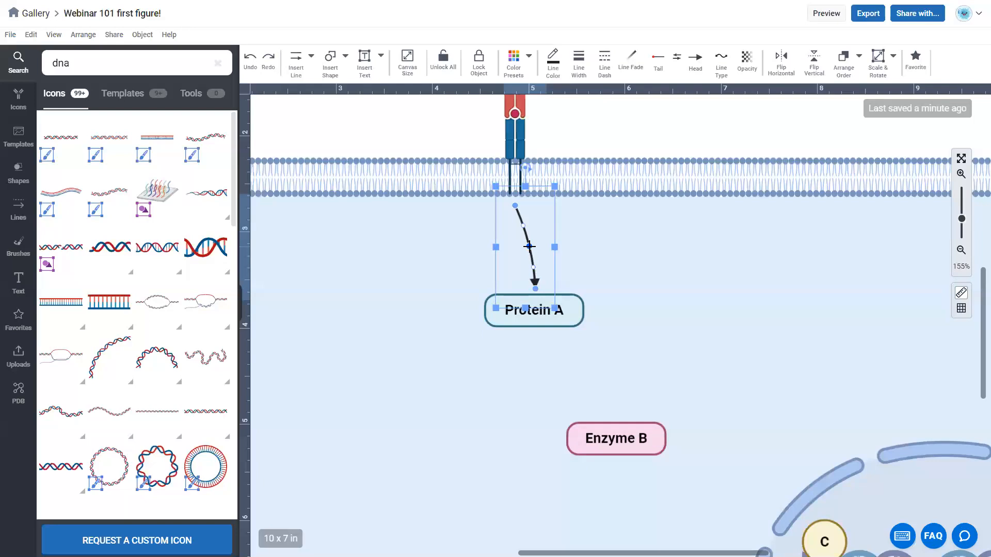
{"action": "left_click", "coordinate": [529, 246]}
{"action": "left_click_drag", "start_coordinate": [525, 246], "coordinate": [518, 245]}
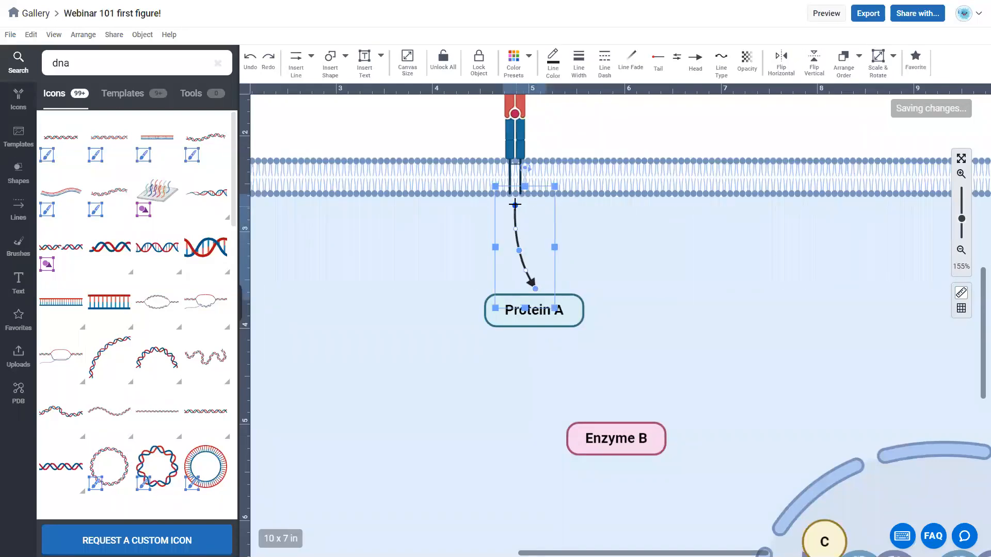
Fine-tune both endpoints of the curved arrow between the MHC2-TCR complex and Protein A
{"action": "left_click_drag", "start_coordinate": [516, 206], "coordinate": [514, 204]}
{"action": "left_click_drag", "start_coordinate": [534, 287], "coordinate": [534, 288]}
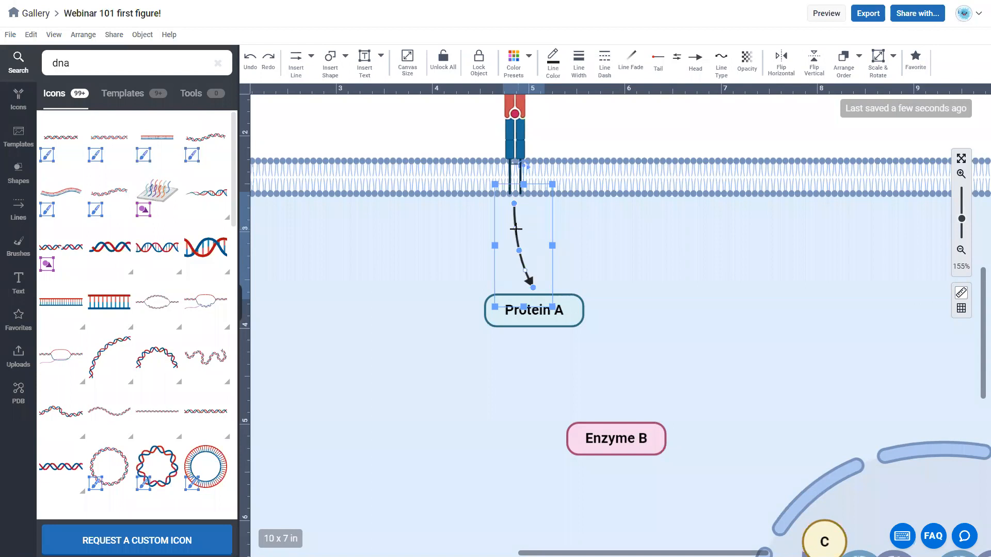
Try adding a node on the arrow's upper half by pulling the curve out to the right, and delete that node
{"action": "left_click_drag", "start_coordinate": [520, 227], "coordinate": [555, 227]}
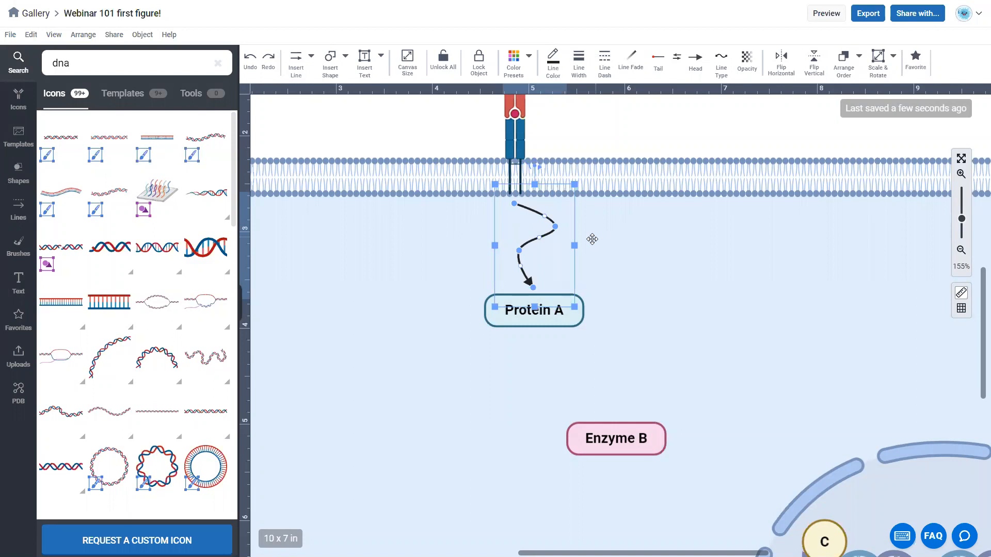
{"action": "right_click", "coordinate": [556, 227]}
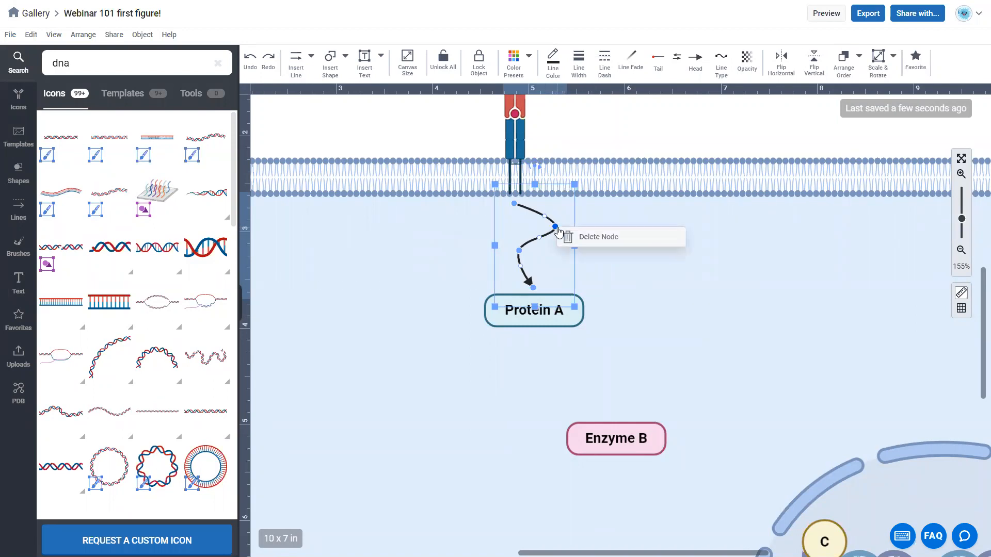
{"action": "left_click", "coordinate": [578, 238]}
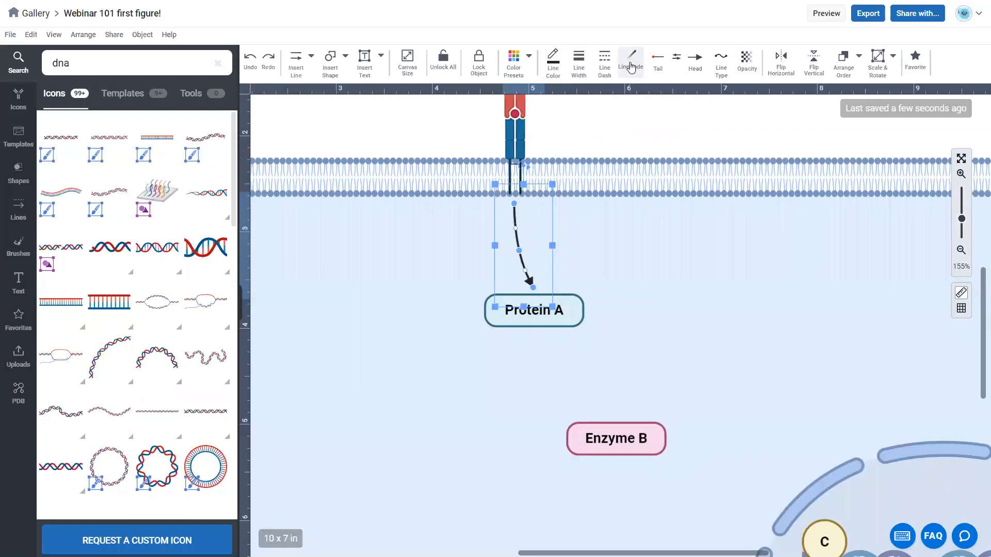
Apply a line fade to the tail of the arrow above Protein A and increase its line width
{"action": "left_click", "coordinate": [631, 62]}
{"action": "left_click", "coordinate": [517, 231]}
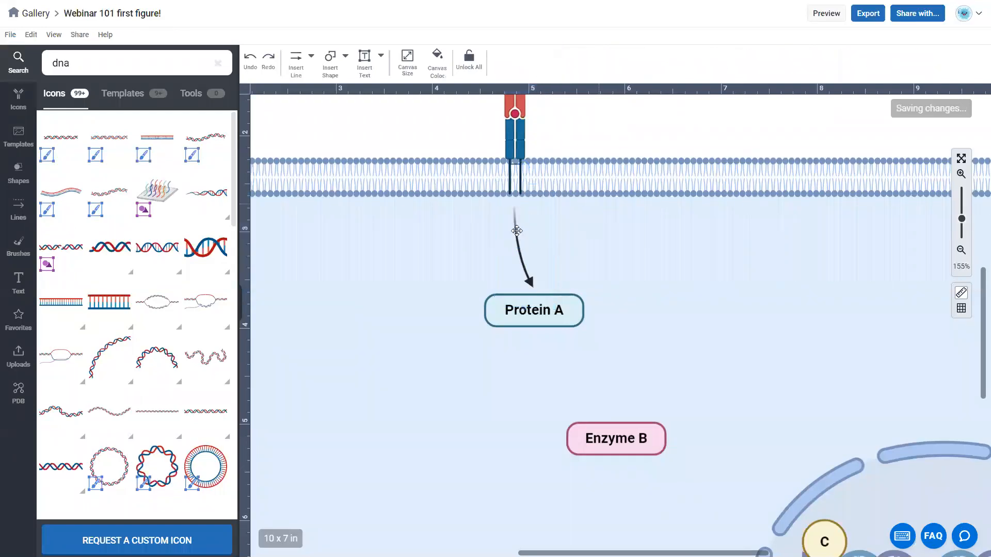
{"action": "left_click", "coordinate": [517, 231]}
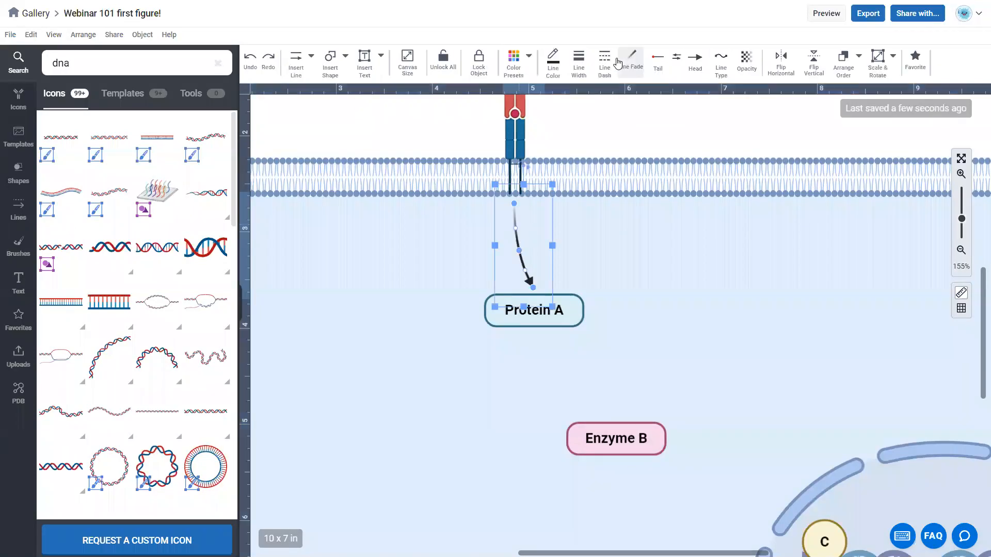
{"action": "left_click", "coordinate": [579, 62]}
{"action": "left_click", "coordinate": [522, 239]}
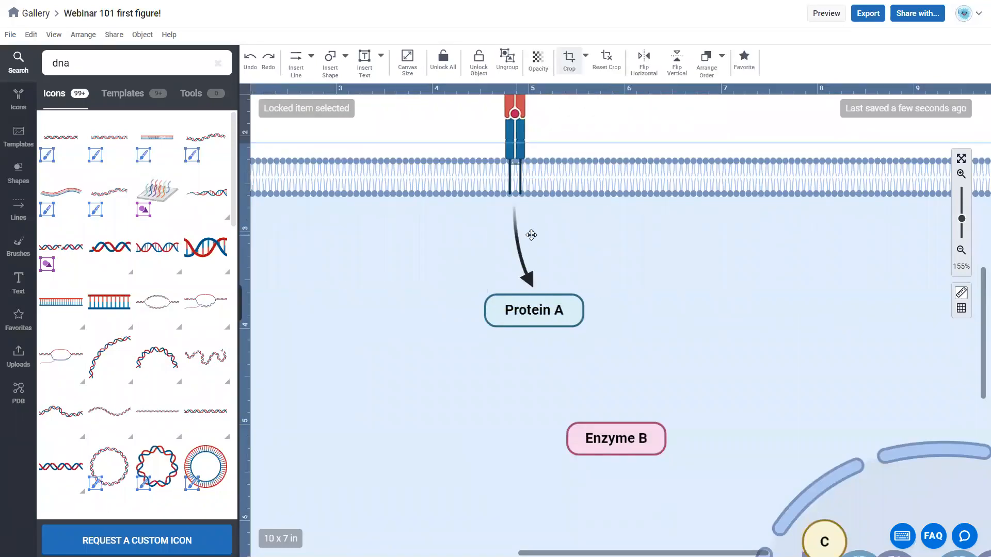
Duplicate the faded arrow twice, placing one copy between Protein A and Enzyme B and another below Enzyme B towards the nucleus
{"action": "left_click", "coordinate": [519, 236]}
{"action": "left_click_drag", "start_coordinate": [517, 237], "coordinate": [576, 367], "text": "alt"}
{"action": "left_click_drag", "start_coordinate": [643, 427], "coordinate": [693, 491], "text": "alt"}
Adjust the middle arrow's endpoints so that it runs from beneath Protein A to just above Enzyme B
{"action": "left_click", "coordinate": [576, 368]}
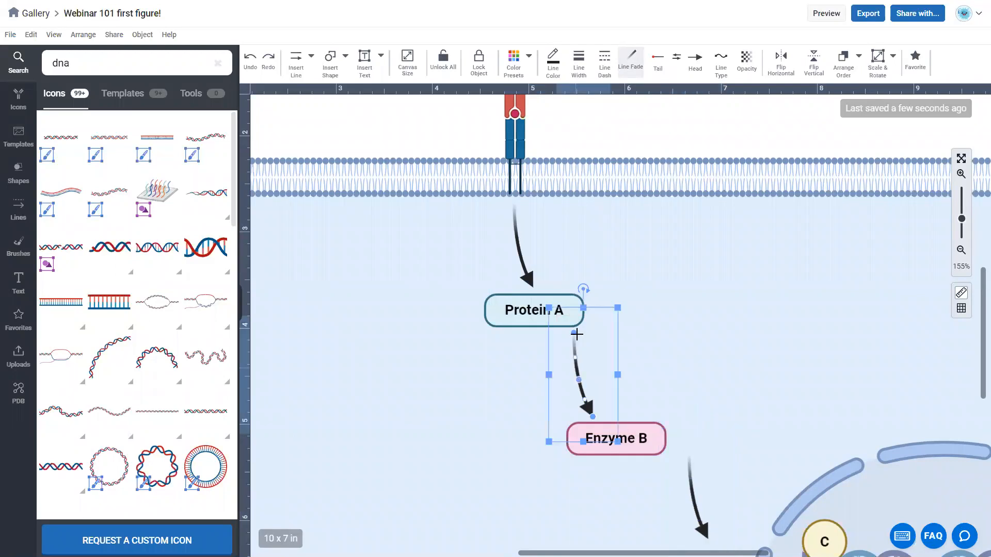
{"action": "left_click_drag", "start_coordinate": [556, 336], "coordinate": [553, 332]}
{"action": "left_click_drag", "start_coordinate": [596, 417], "coordinate": [610, 414]}
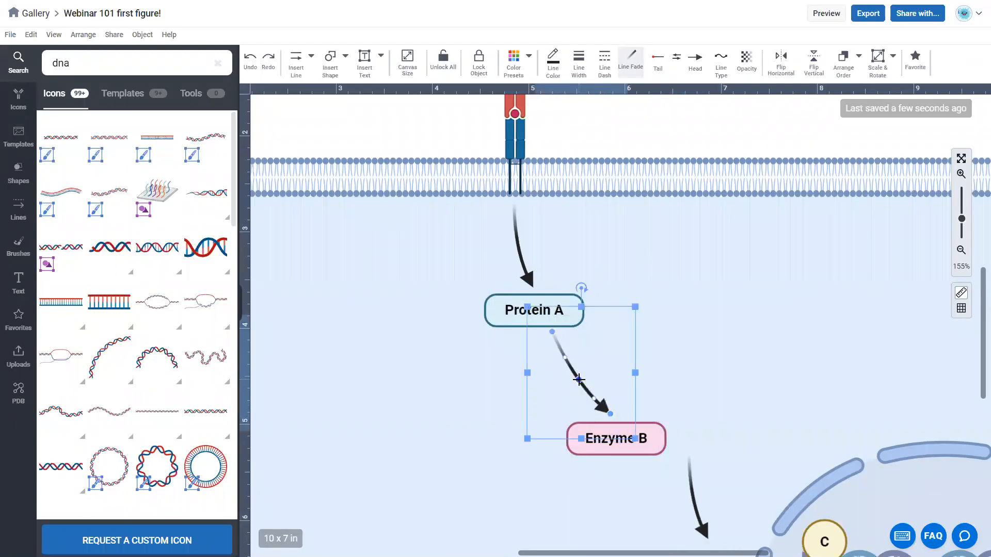
Stretch and curve the lowest arrow so that it runs from beneath Enzyme B through the nuclear envelope gap to the C circle
{"action": "scroll", "coordinate": [703, 380], "scroll_direction": "down", "scroll_amount": 2}
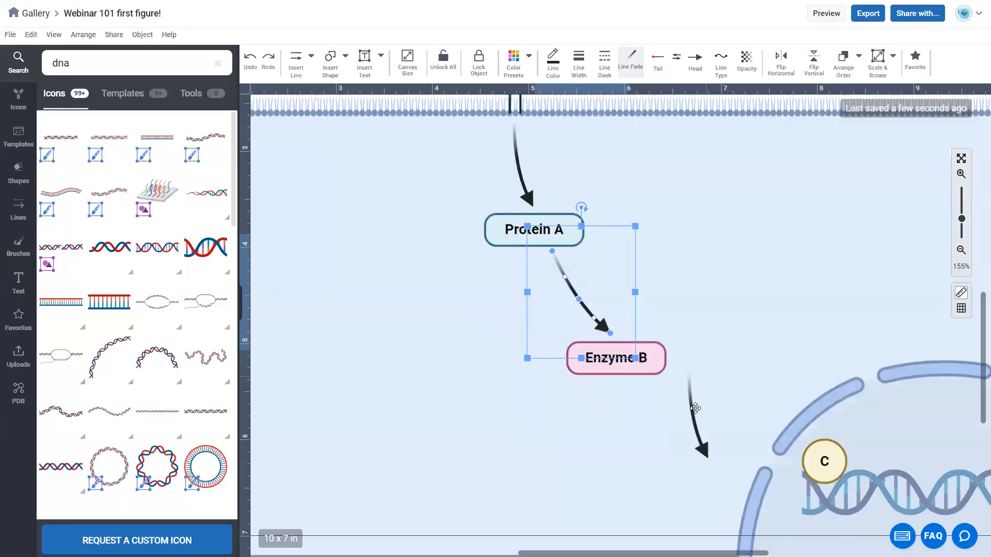
{"action": "left_click", "coordinate": [687, 378]}
{"action": "left_click_drag", "start_coordinate": [683, 374], "coordinate": [659, 380]}
{"action": "left_click_drag", "start_coordinate": [708, 458], "coordinate": [781, 468]}
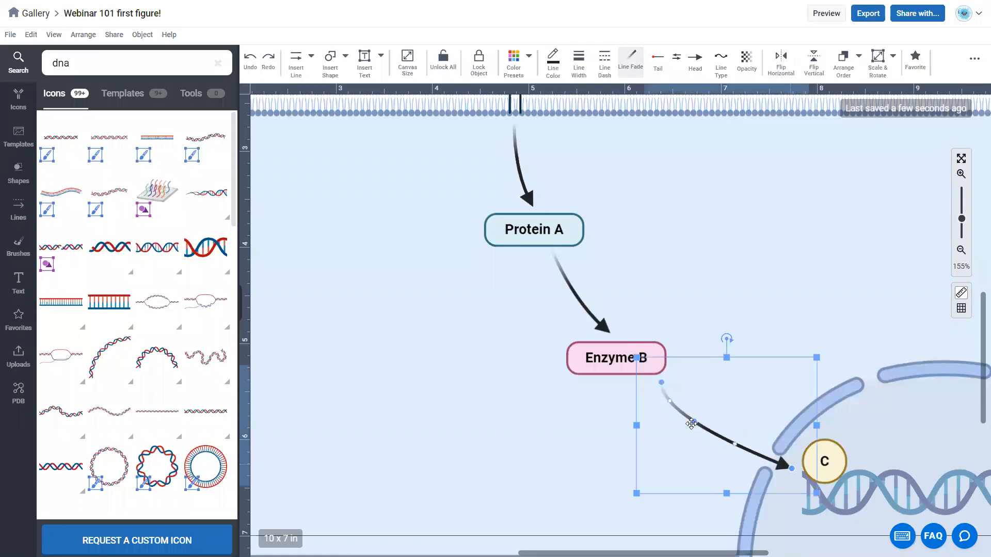
{"action": "left_click_drag", "start_coordinate": [703, 434], "coordinate": [724, 434]}
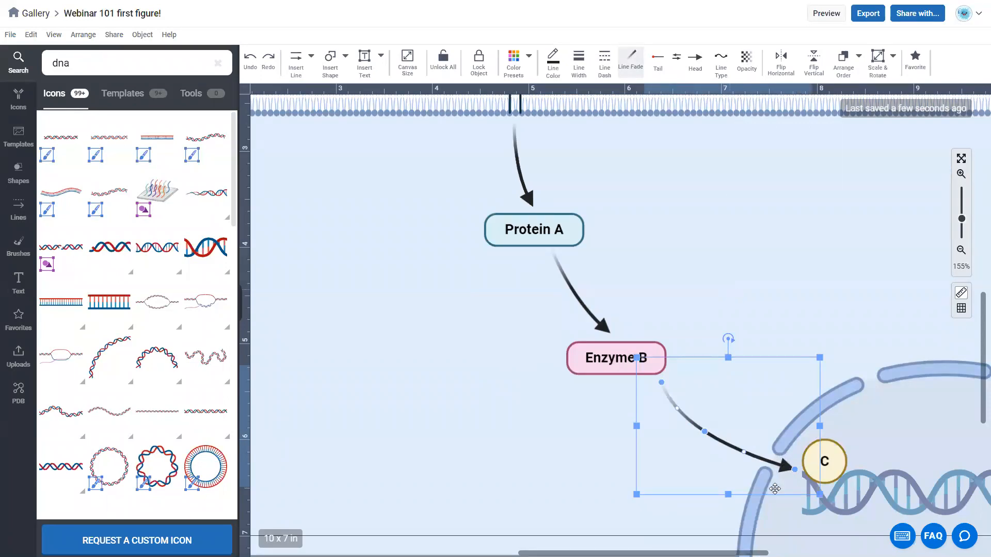
{"action": "scroll", "coordinate": [764, 429], "scroll_direction": "right", "scroll_amount": 5}
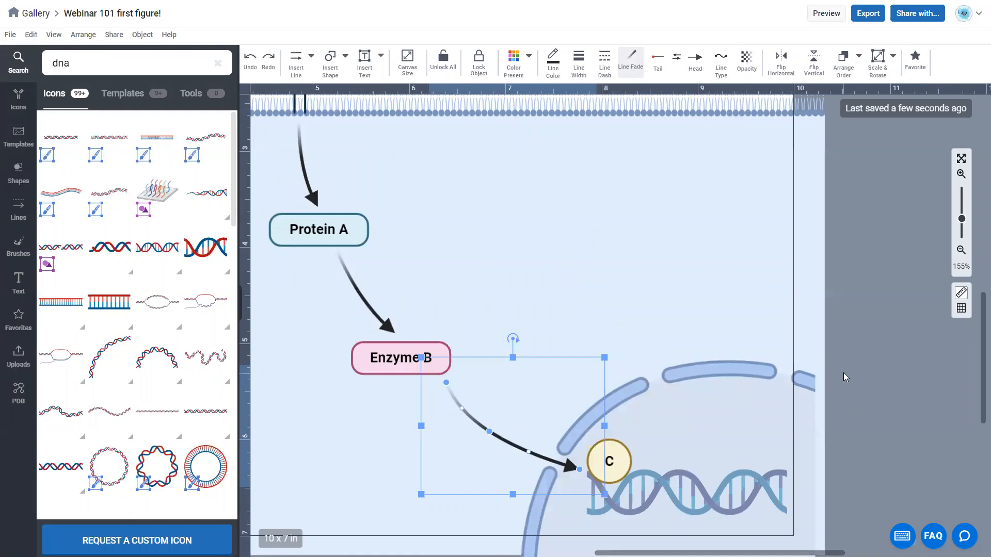
{"action": "left_click", "coordinate": [844, 377]}
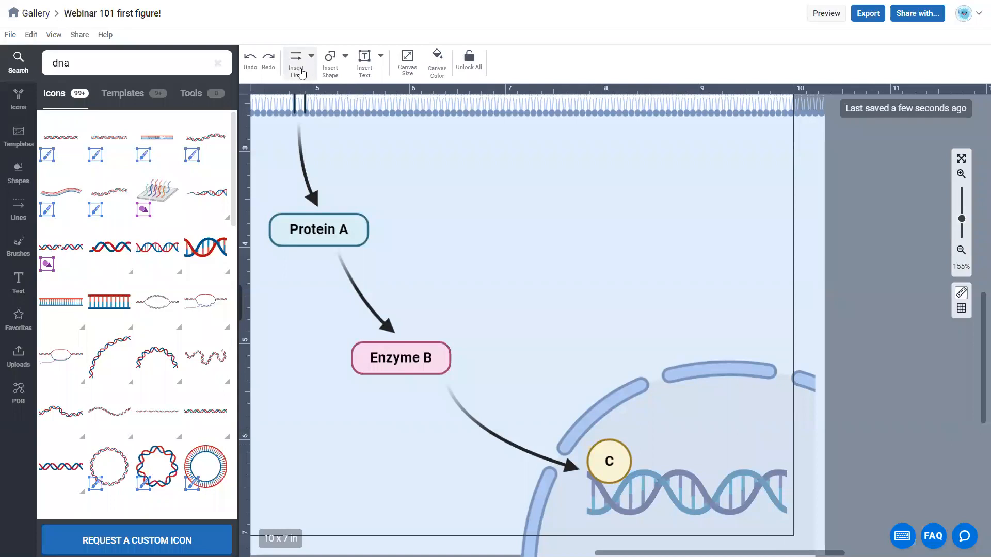
Draw a right-angled arrow about 1 in wide rising from the DNA and pointing right, beside the C circle
{"action": "left_click", "coordinate": [302, 73]}
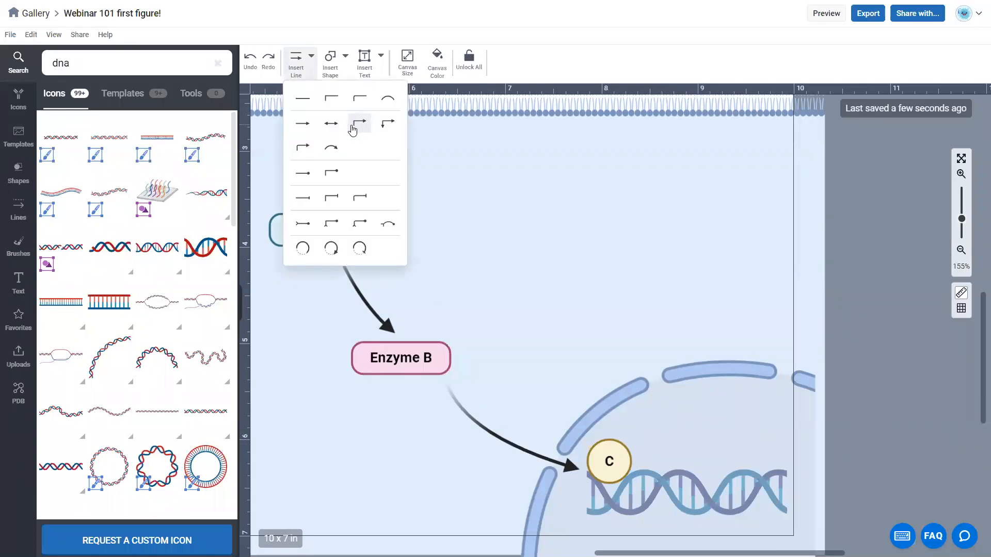
{"action": "left_click", "coordinate": [363, 125]}
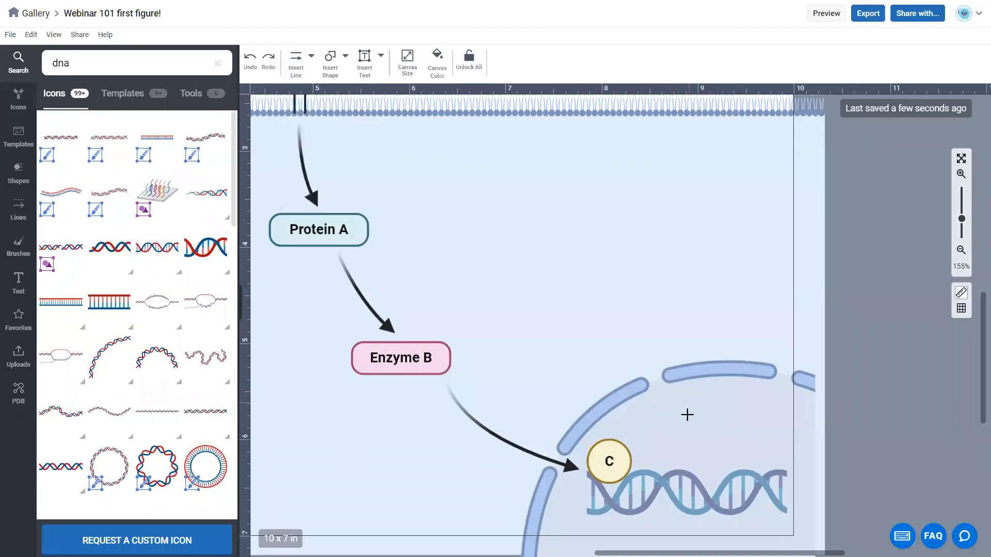
{"action": "mouse_move", "coordinate": [629, 463]}
{"action": "left_mouse_down"}
{"action": "mouse_move", "coordinate": [729, 424]}
{"action": "mouse_move", "coordinate": [681, 421]}
{"action": "mouse_move", "coordinate": [672, 442]}
{"action": "mouse_move", "coordinate": [689, 446]}
{"action": "left_mouse_up"}
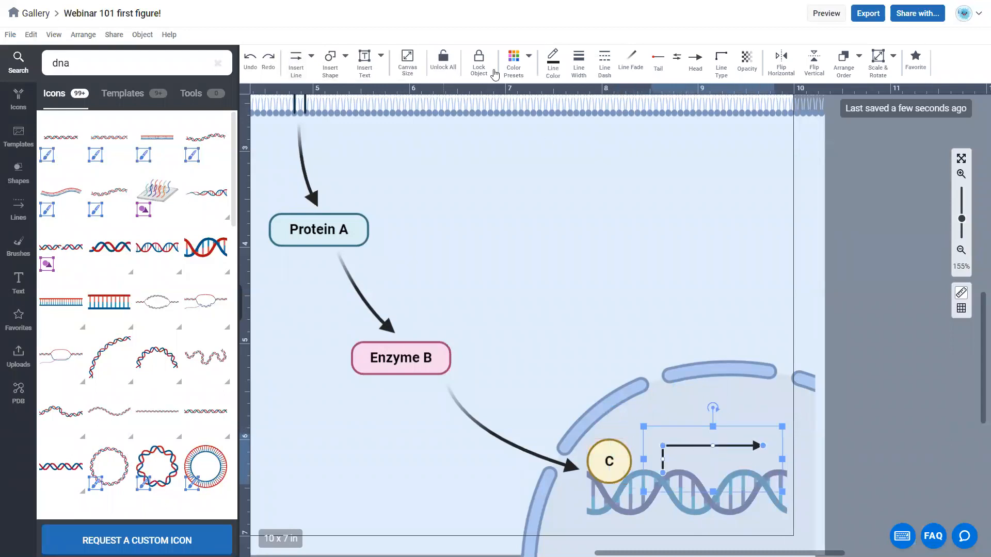
Set the right-angled arrow's line width to 5 pt and change its head style to Short Arrow
{"action": "left_click", "coordinate": [578, 62]}
{"action": "type", "text": "5"}
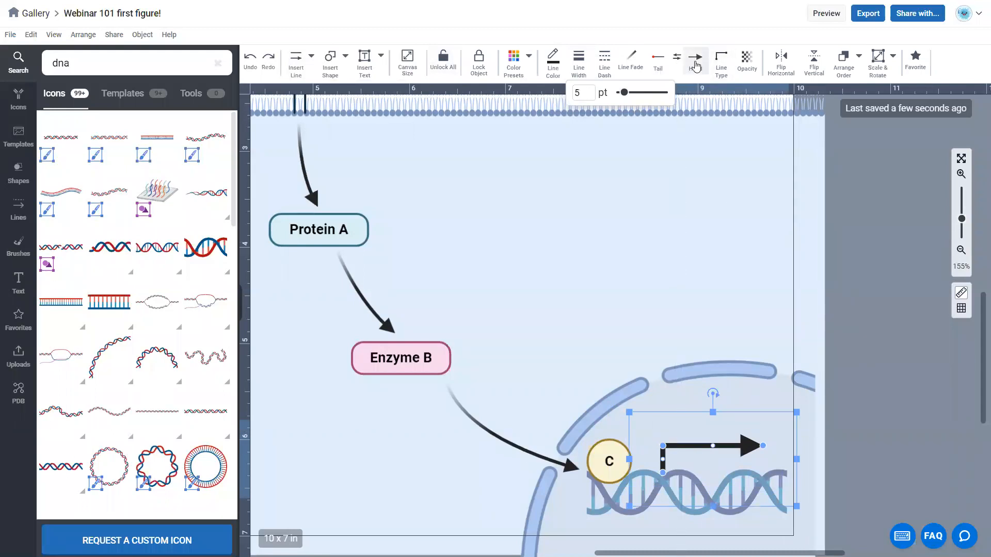
{"action": "left_click", "coordinate": [659, 69]}
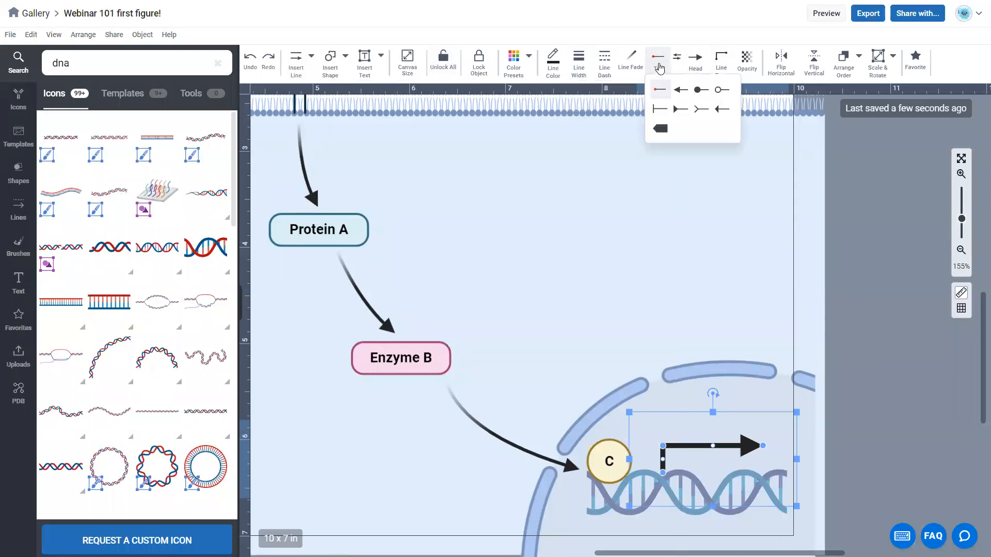
{"action": "left_click", "coordinate": [697, 61]}
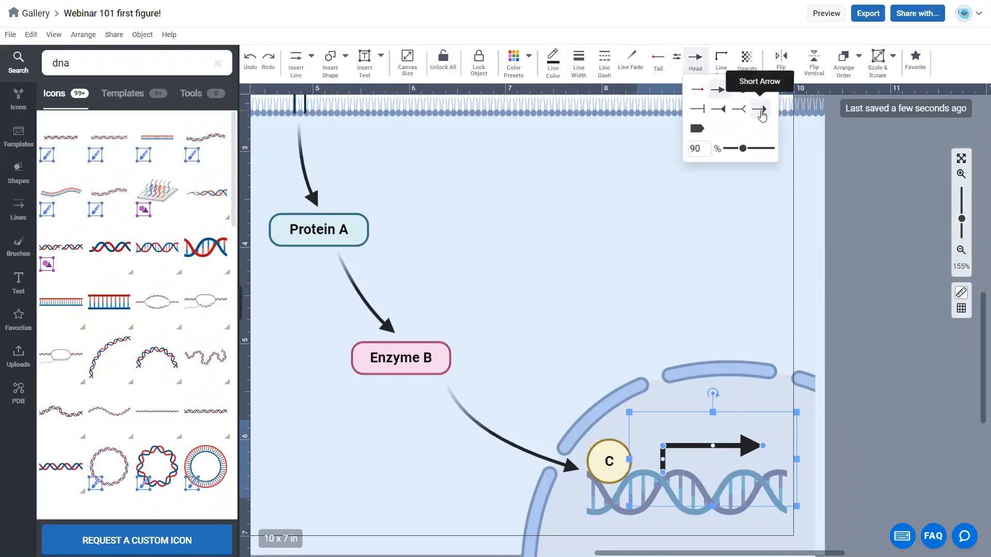
{"action": "left_click", "coordinate": [762, 113]}
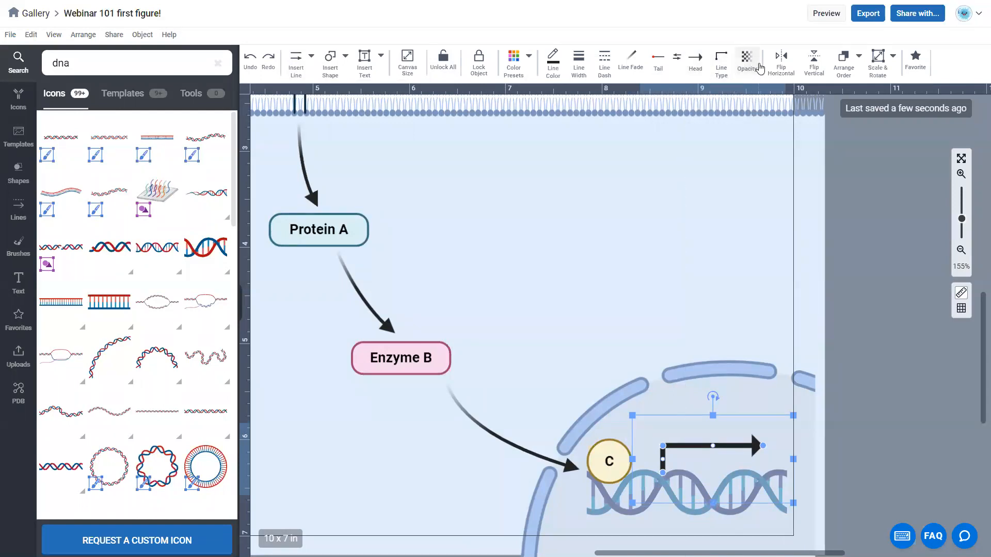
Lower the right-angled arrow's opacity to 42%
{"action": "left_click", "coordinate": [760, 69]}
{"action": "left_click_drag", "start_coordinate": [830, 86], "coordinate": [808, 89]}
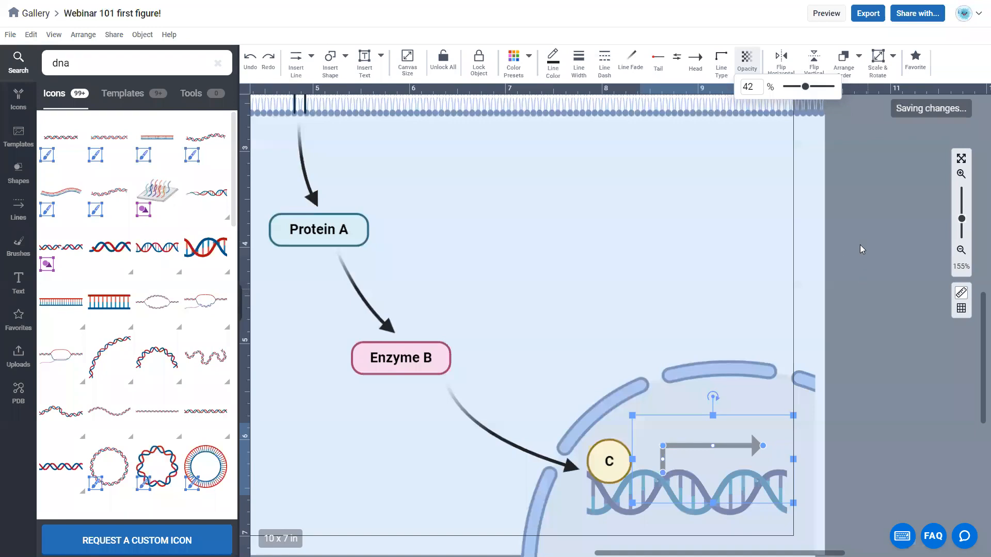
{"action": "left_click", "coordinate": [843, 240]}
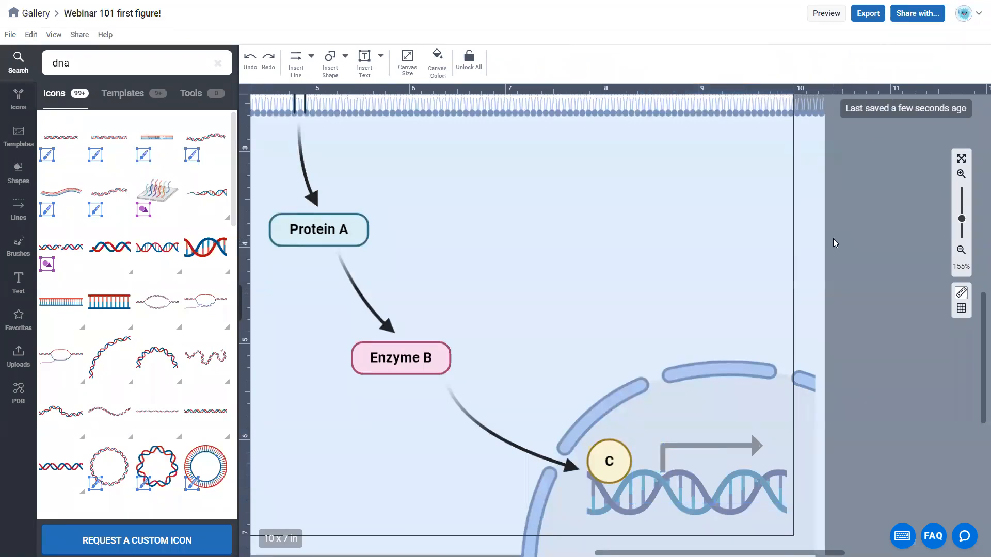
Export the whole illustration as a 300 DPI PNG with a transparent background, and dismiss the feedback form
{"action": "scroll", "coordinate": [833, 238], "scroll_direction": "down", "scroll_amount": 5}
{"action": "scroll", "coordinate": [845, 235], "scroll_direction": "up", "scroll_amount": 2}
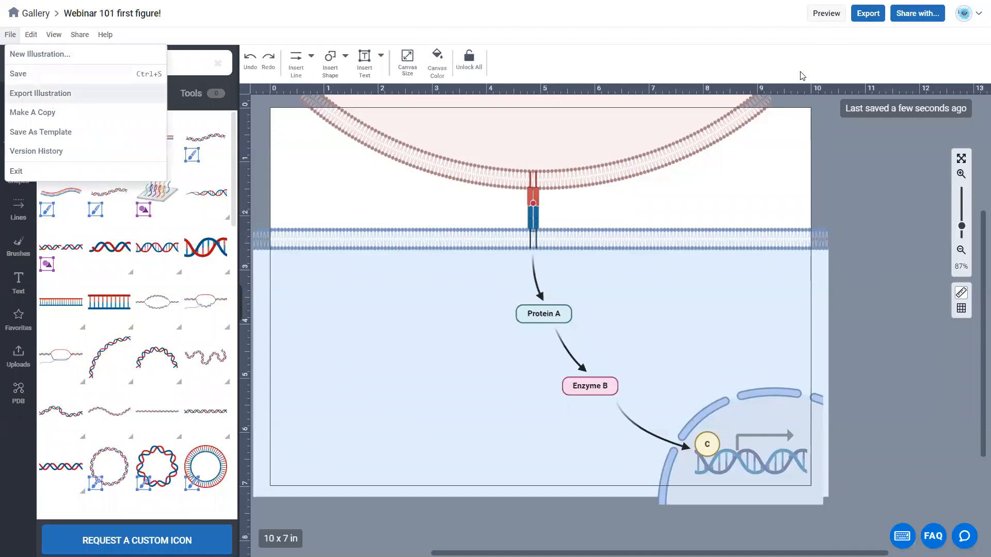
{"action": "left_click", "coordinate": [865, 16]}
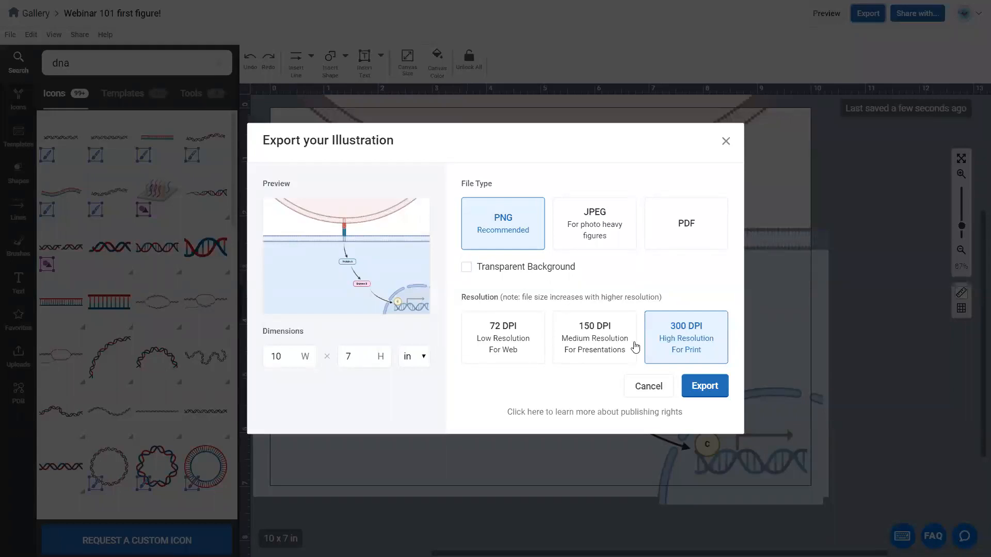
{"action": "left_click", "coordinate": [713, 393]}
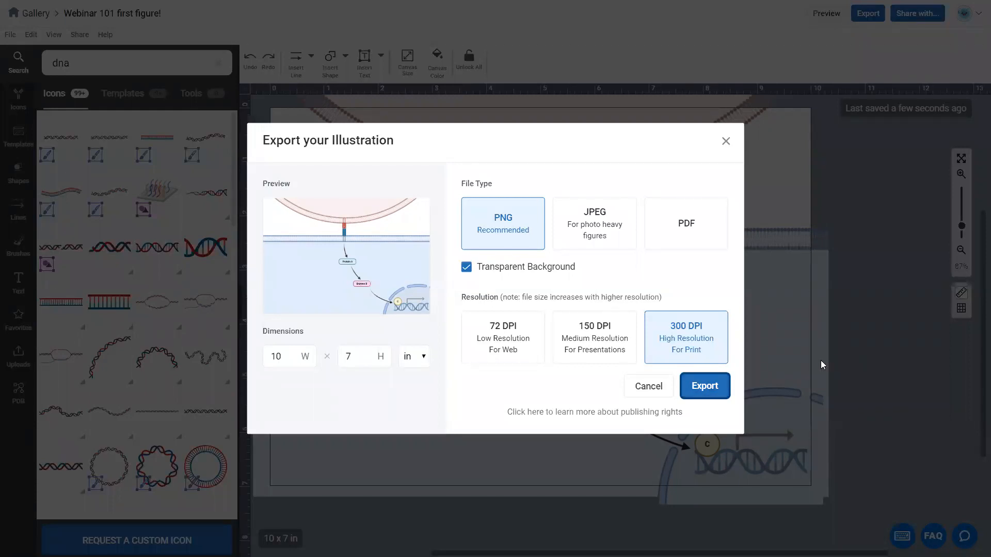
{"action": "left_click", "coordinate": [691, 387]}
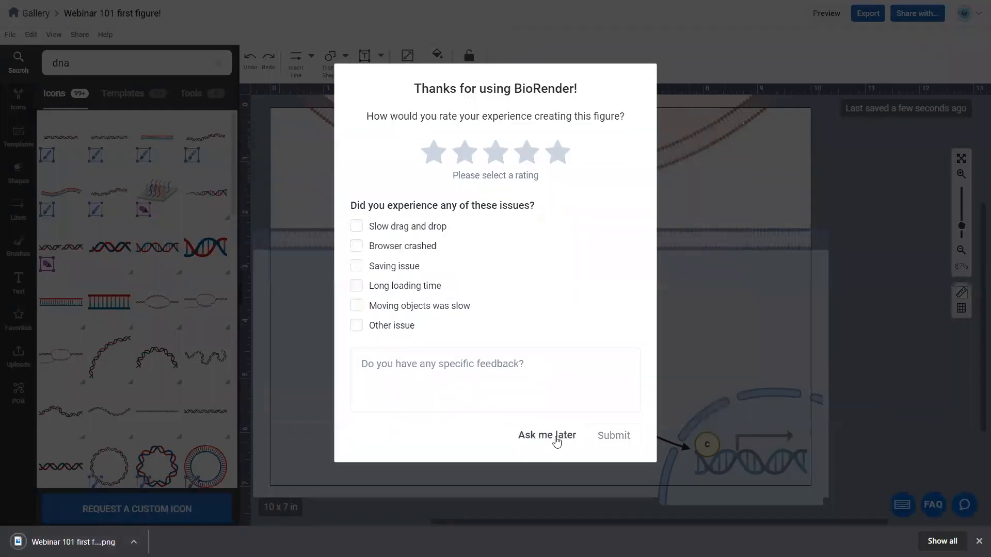
{"action": "left_click", "coordinate": [893, 301]}
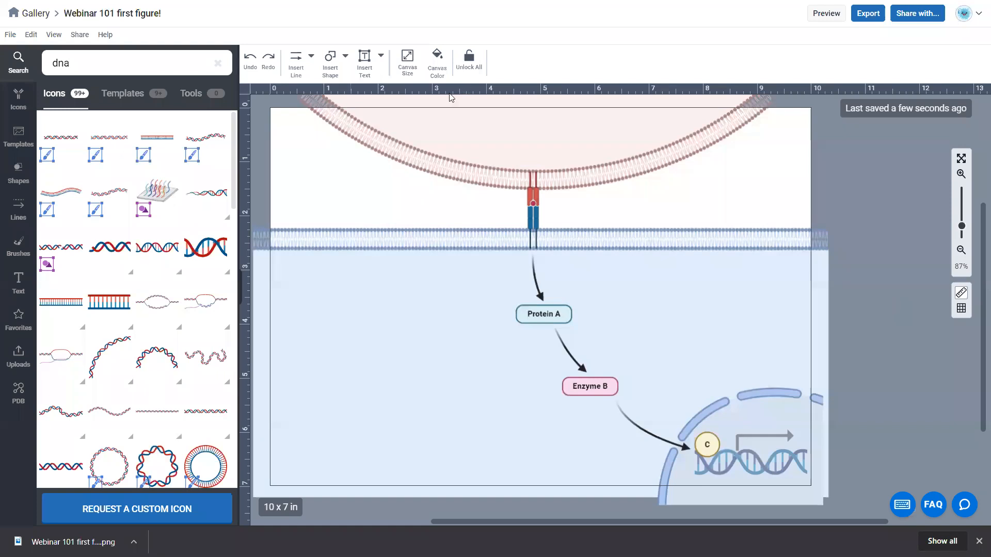
Dismiss the browser's download bar and open the figure's preview
{"action": "left_click_drag", "start_coordinate": [451, 92], "coordinate": [425, 89]}
{"action": "left_click", "coordinate": [980, 541]}
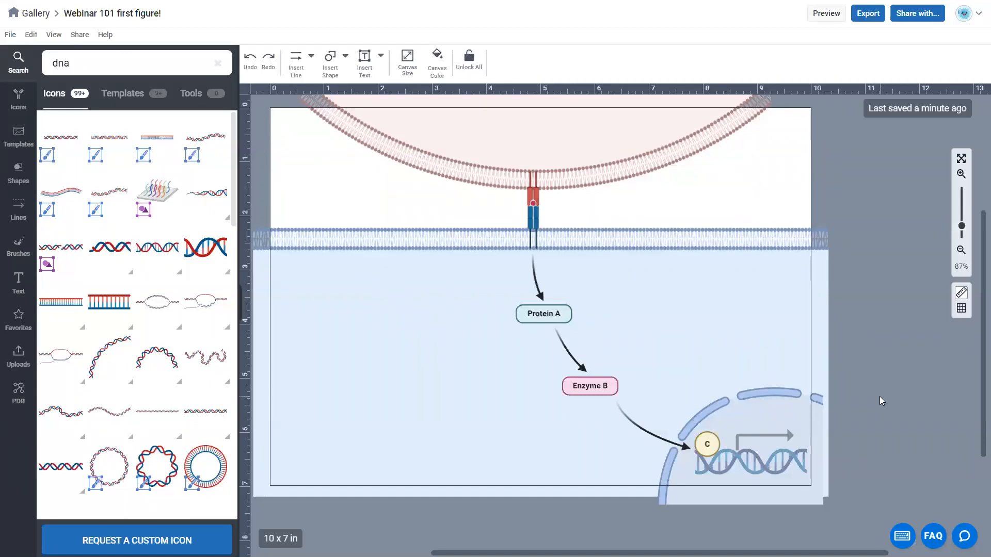
{"action": "left_click", "coordinate": [827, 16]}
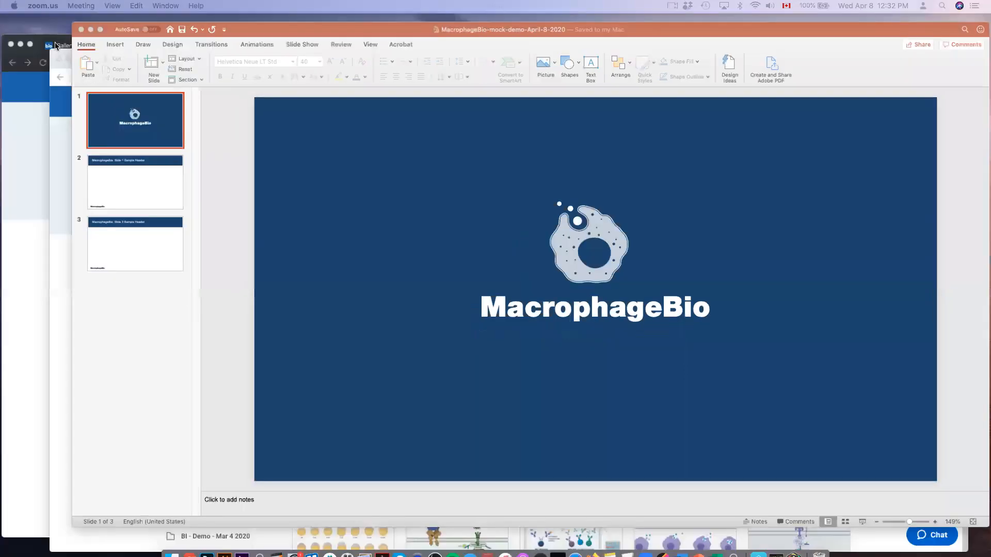
Switch to the BioRender gallery in Chrome and look over the account options and the saved illustrations and folders
{"action": "key", "text": "ctrl+Up"}
{"action": "left_click", "coordinate": [287, 318]}
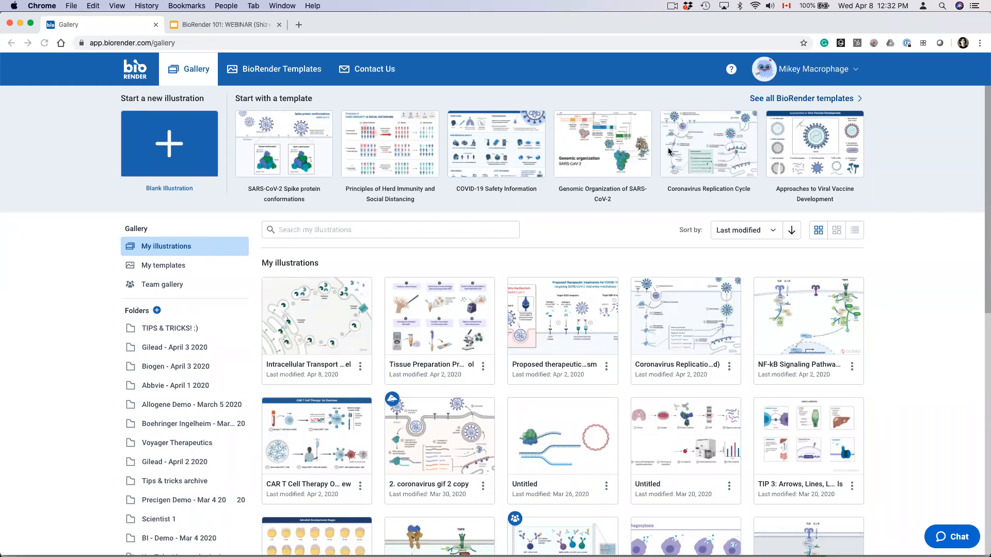
{"action": "left_click", "coordinate": [803, 69]}
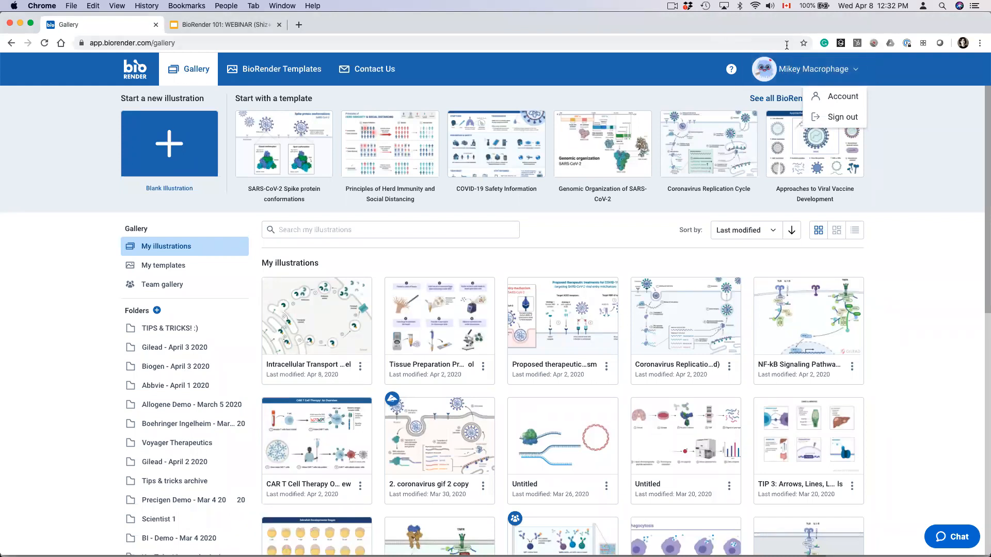
{"action": "left_click", "coordinate": [901, 186]}
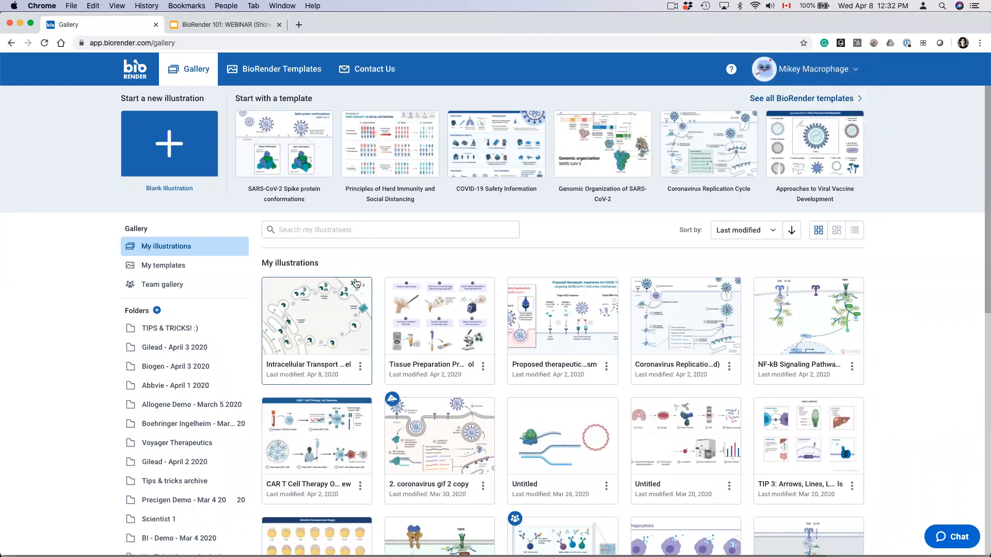
{"action": "scroll", "coordinate": [356, 275], "scroll_direction": "down", "scroll_amount": 5}
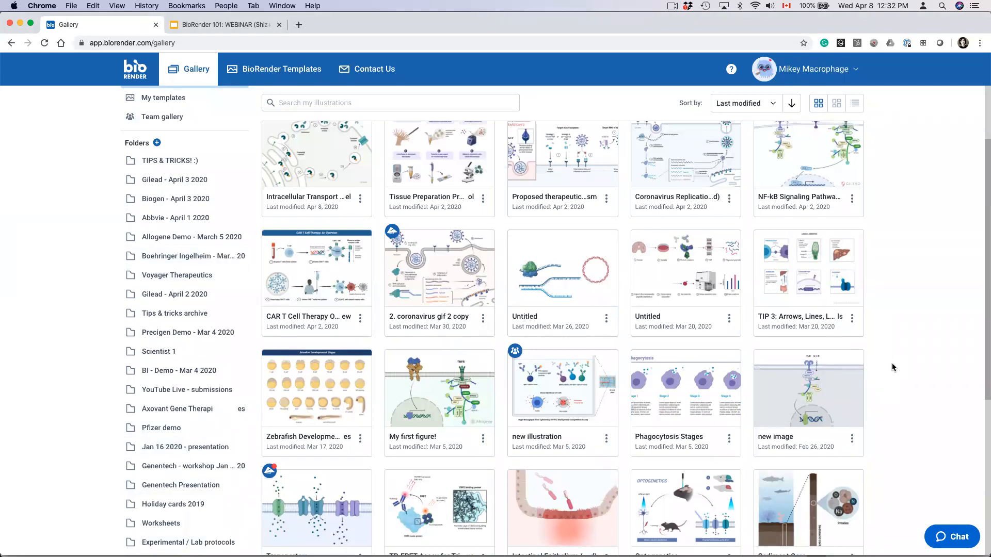
{"action": "scroll", "coordinate": [894, 367], "scroll_direction": "up", "scroll_amount": 3}
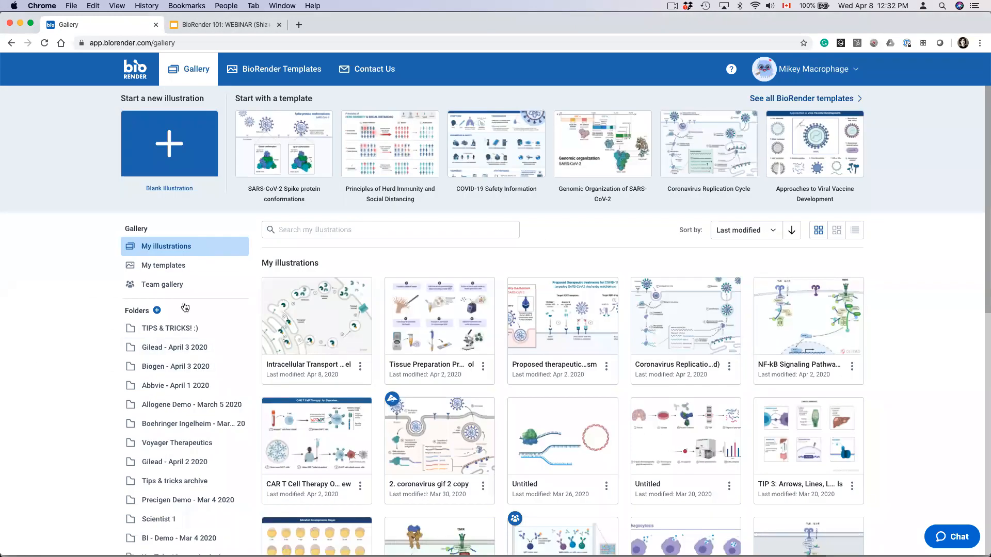
Move the Intracellular Transport illustration into the TIPS & TRICKS! :) folder
{"action": "left_click_drag", "start_coordinate": [310, 308], "coordinate": [160, 333]}
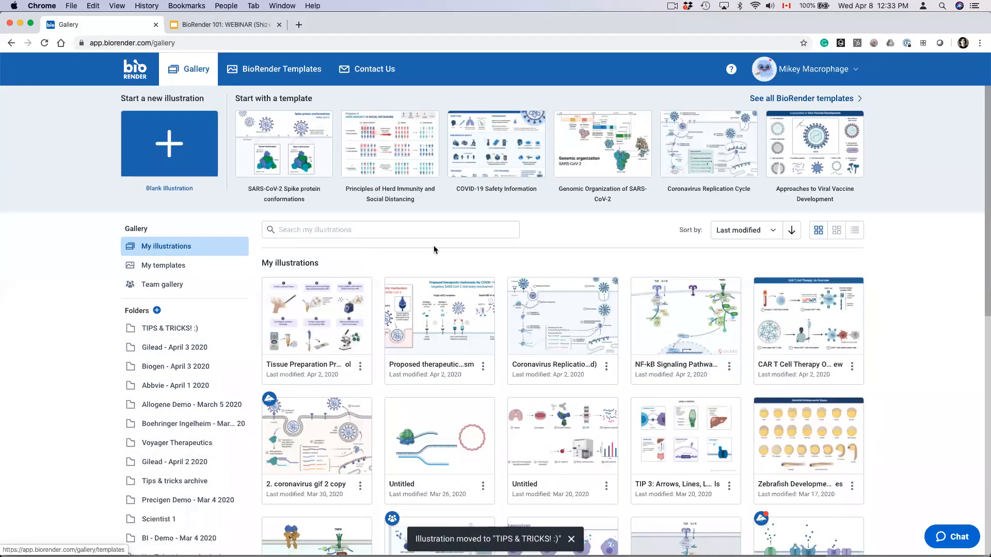
Sort the illustrations by Name (A-Z) and return the order to Last modified
{"action": "left_click", "coordinate": [769, 231]}
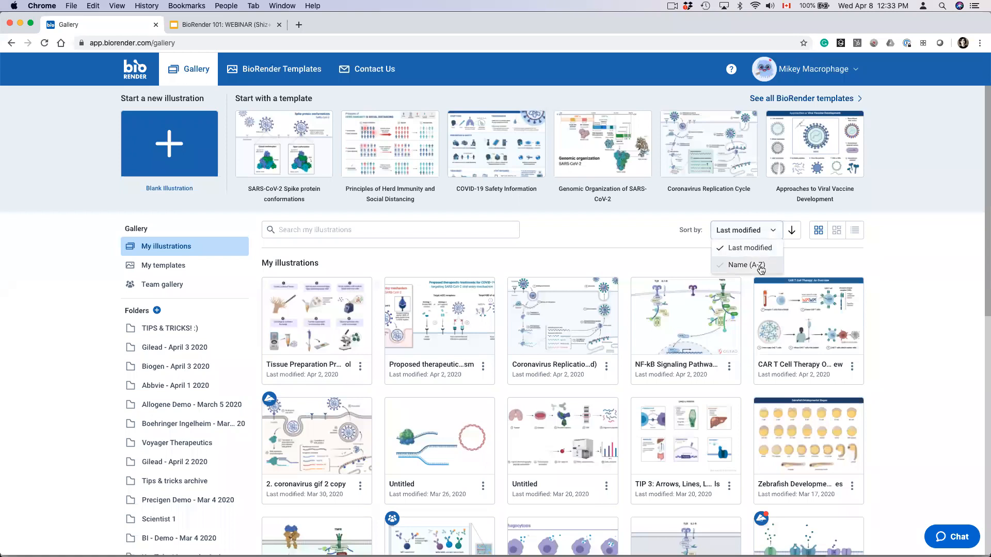
{"action": "left_click", "coordinate": [760, 266]}
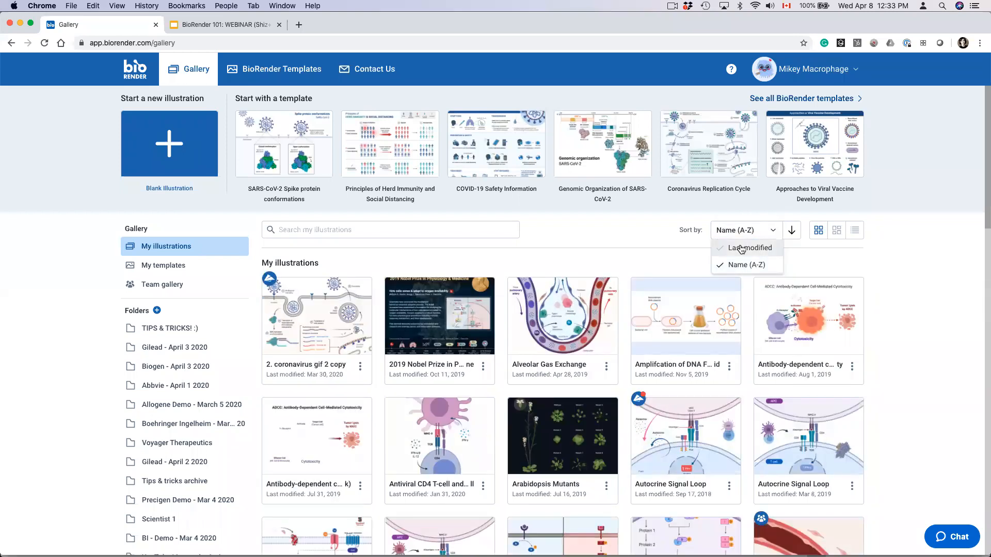
{"action": "left_click", "coordinate": [742, 249]}
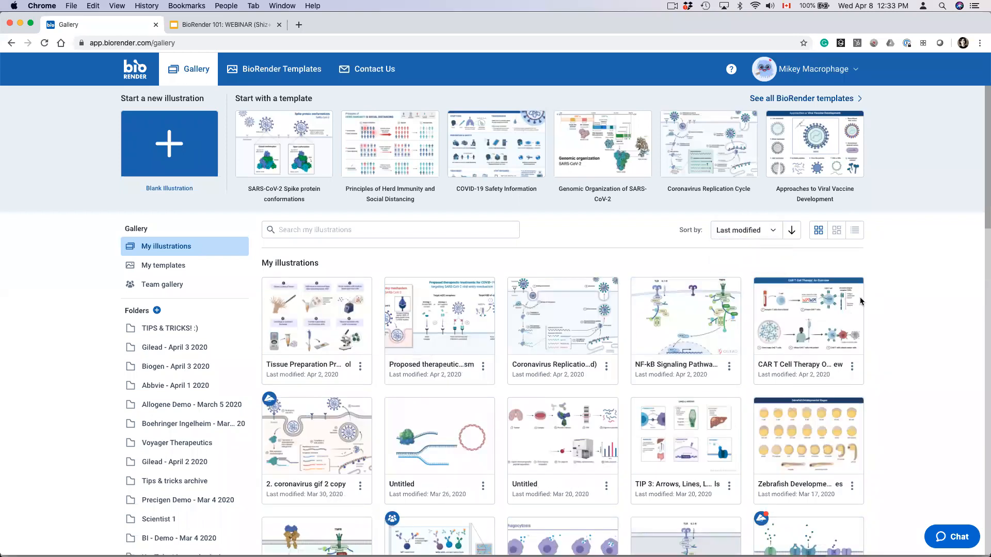
Look over the illustrations in the full-proportion thumbnail layout and the list layout, and return to the uniform grid
{"action": "left_click", "coordinate": [837, 230]}
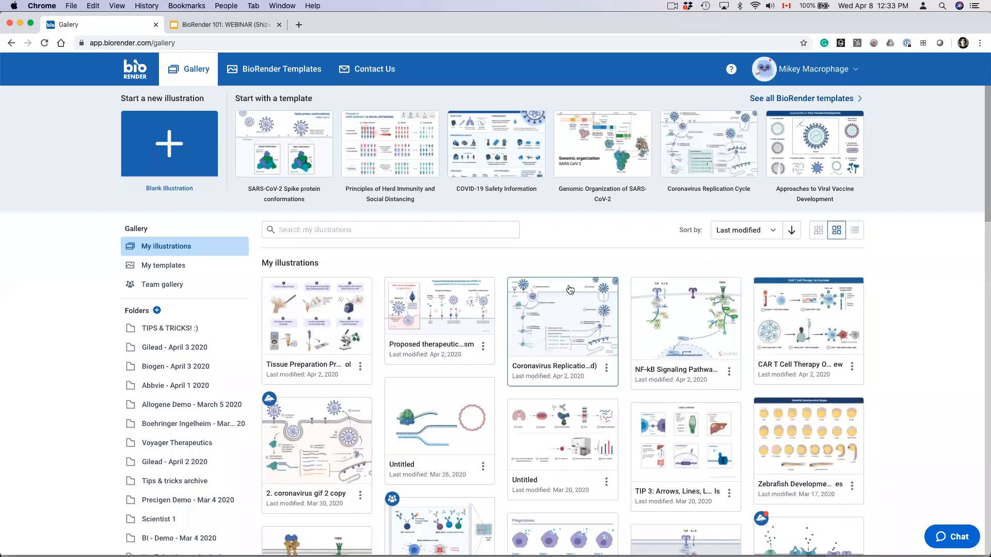
{"action": "scroll", "coordinate": [570, 291], "scroll_direction": "down", "scroll_amount": 2}
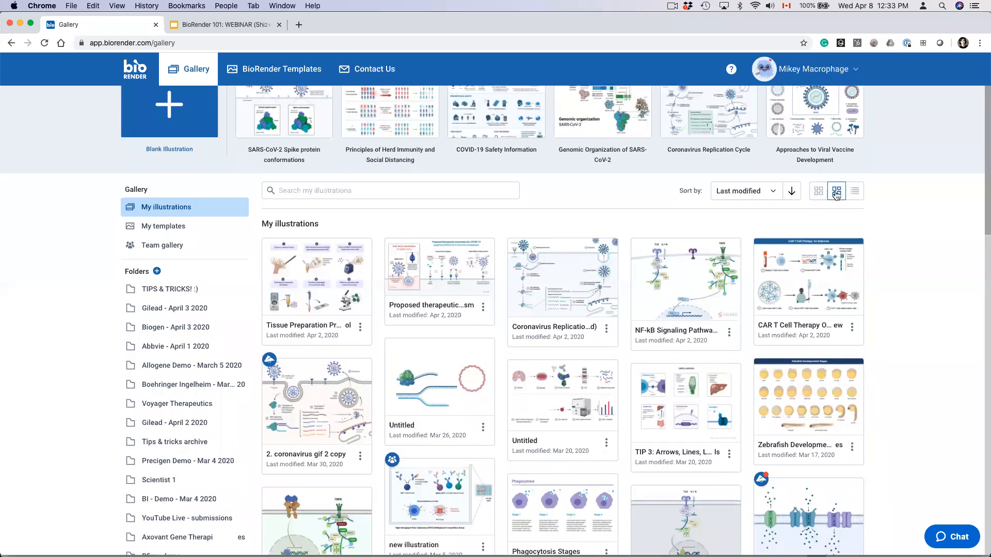
{"action": "scroll", "coordinate": [466, 260], "scroll_direction": "down", "scroll_amount": 5}
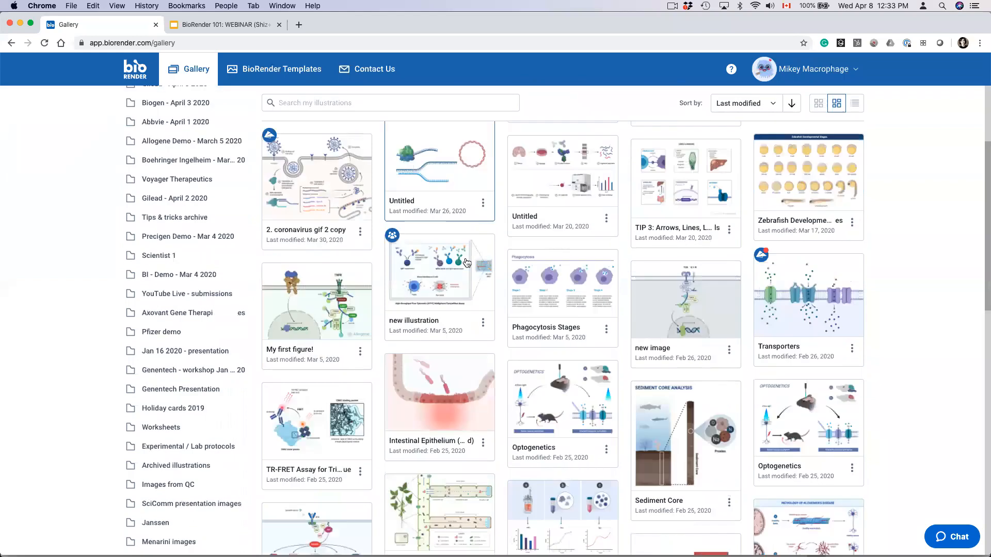
{"action": "scroll", "coordinate": [648, 318], "scroll_direction": "down", "scroll_amount": 2}
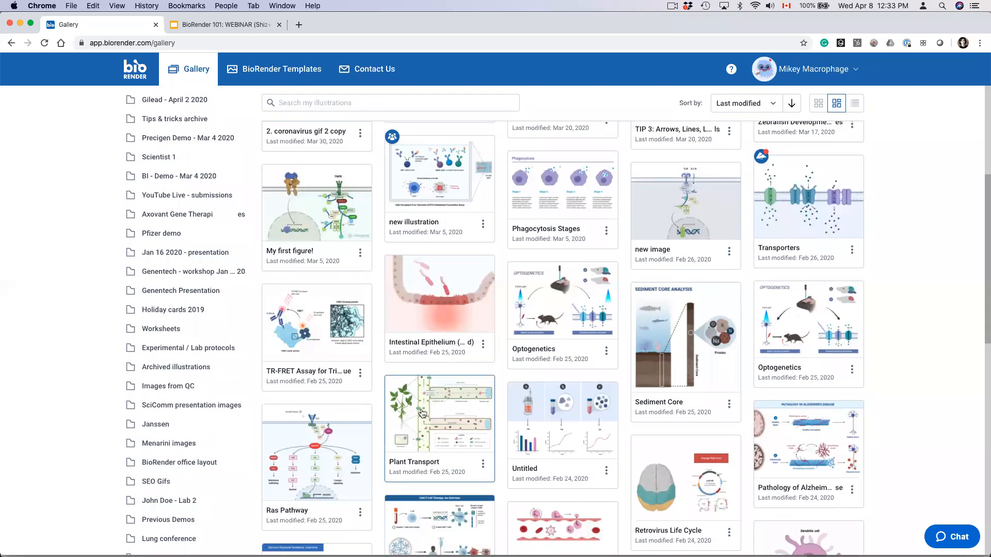
{"action": "scroll", "coordinate": [428, 390], "scroll_direction": "up", "scroll_amount": 7}
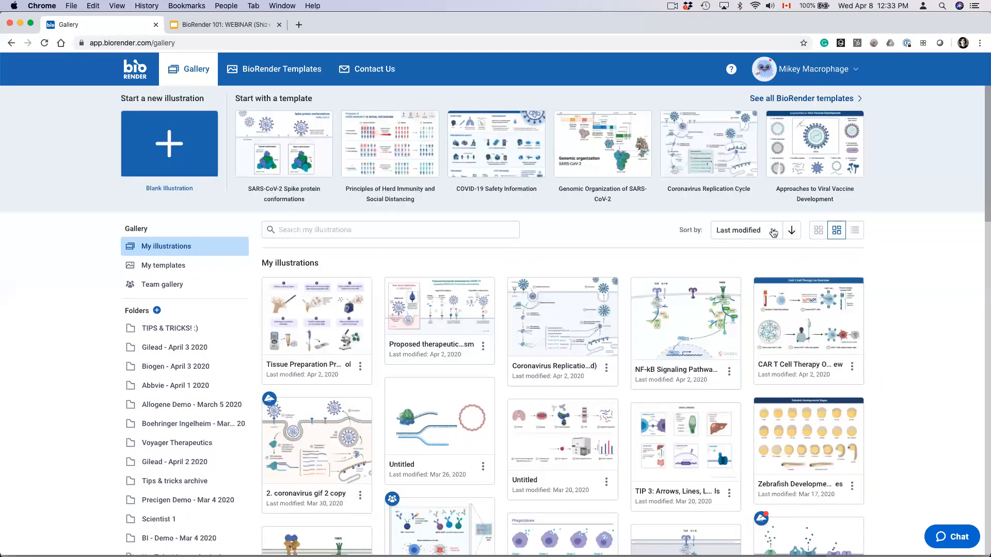
{"action": "left_click", "coordinate": [855, 230]}
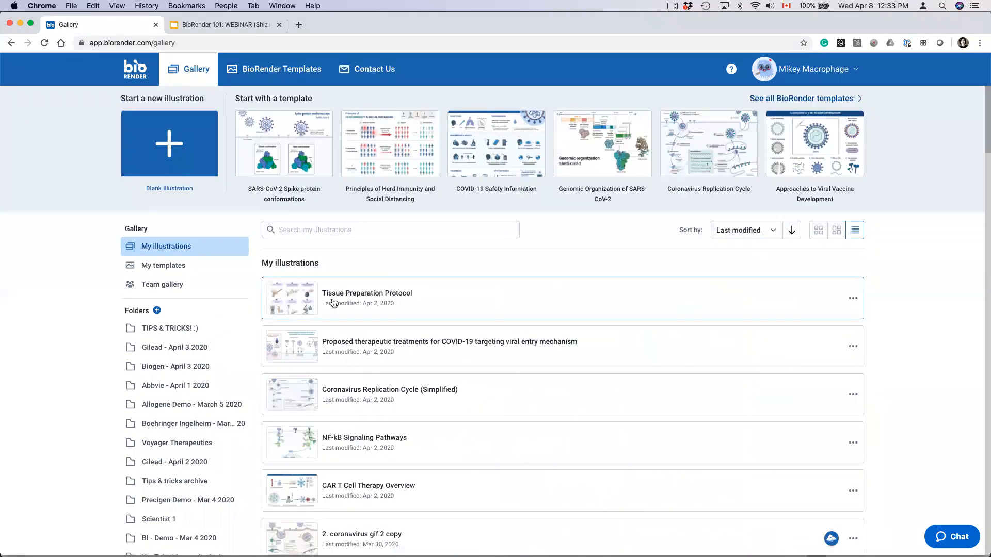
{"action": "scroll", "coordinate": [401, 344], "scroll_direction": "down", "scroll_amount": 6}
{"action": "scroll", "coordinate": [400, 343], "scroll_direction": "up", "scroll_amount": 8}
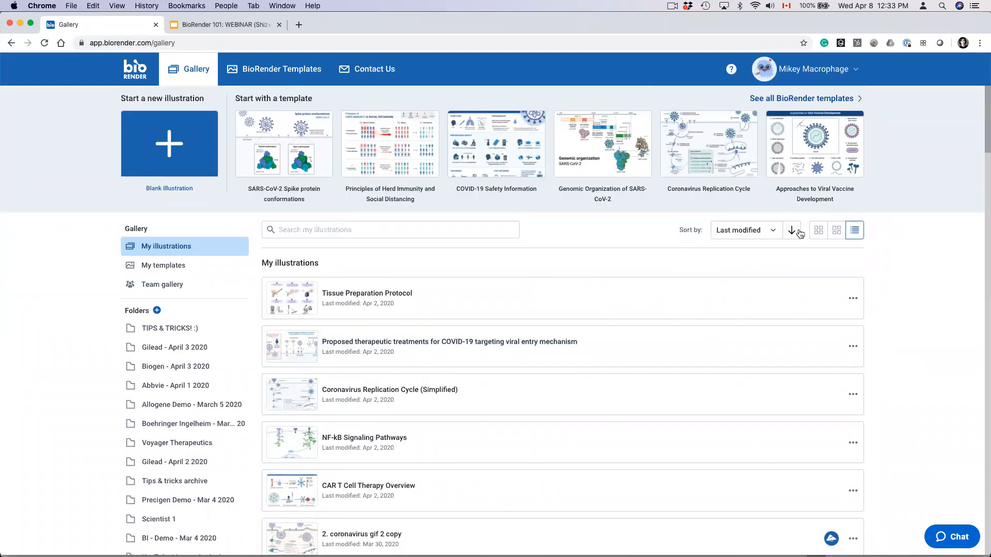
{"action": "left_click", "coordinate": [819, 230]}
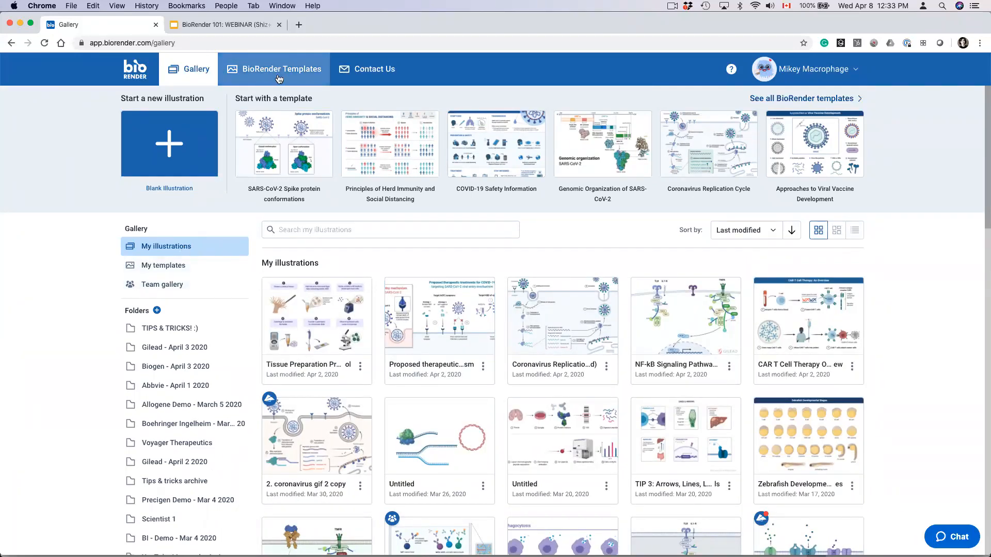
Open the BioRender templates collection and browse through the available templates
{"action": "left_click", "coordinate": [231, 72]}
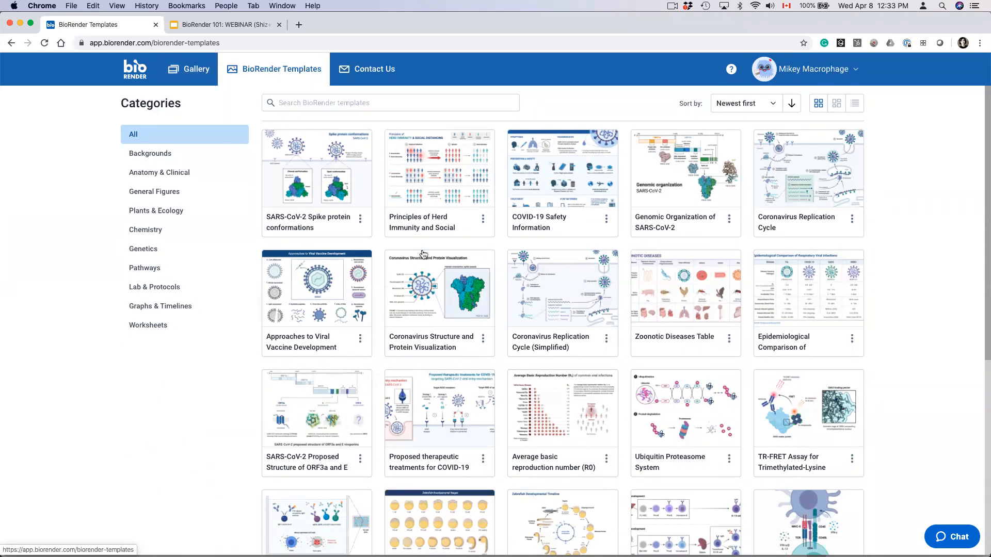
{"action": "scroll", "coordinate": [718, 276], "scroll_direction": "down", "scroll_amount": 6}
{"action": "scroll", "coordinate": [718, 279], "scroll_direction": "down", "scroll_amount": 9}
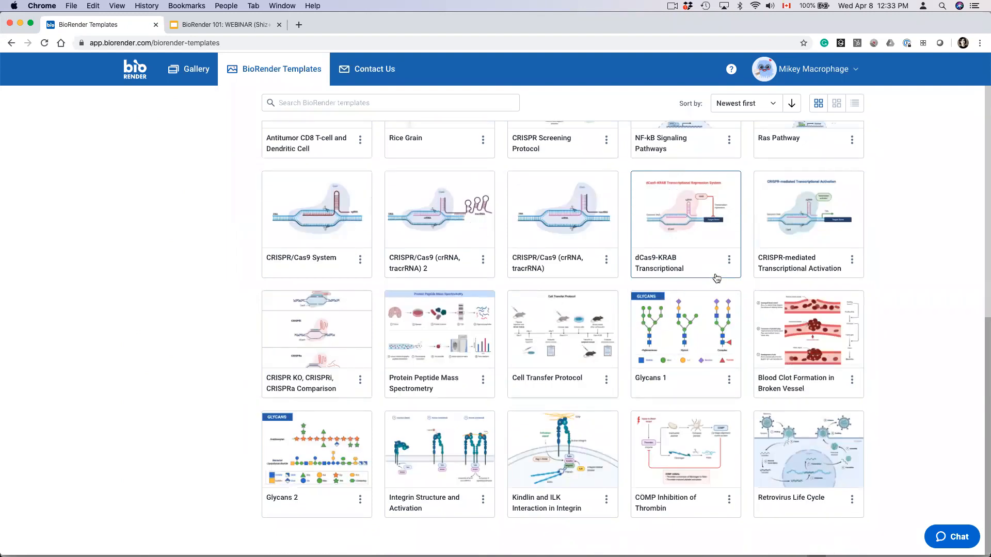
{"action": "scroll", "coordinate": [717, 278], "scroll_direction": "down", "scroll_amount": 5}
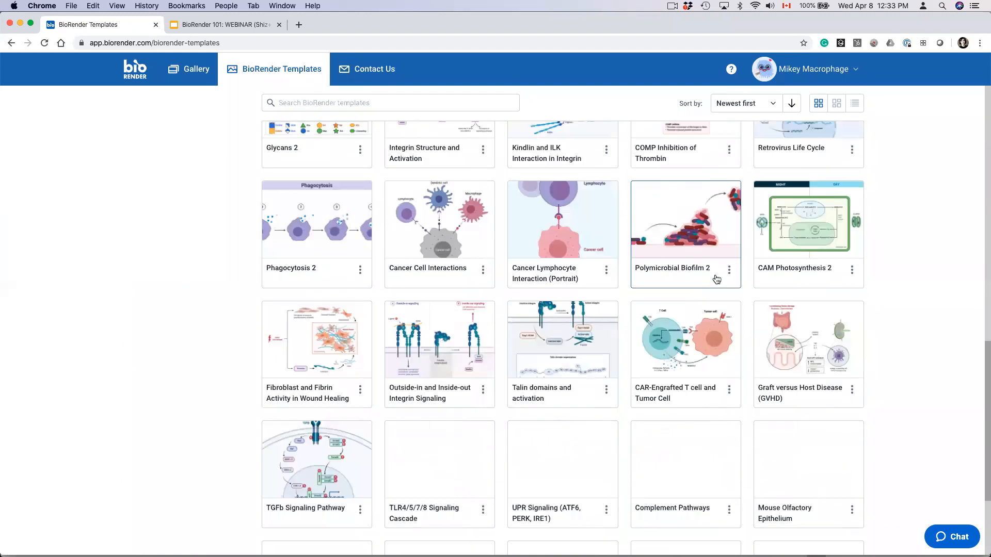
{"action": "scroll", "coordinate": [716, 279], "scroll_direction": "up", "scroll_amount": 20}
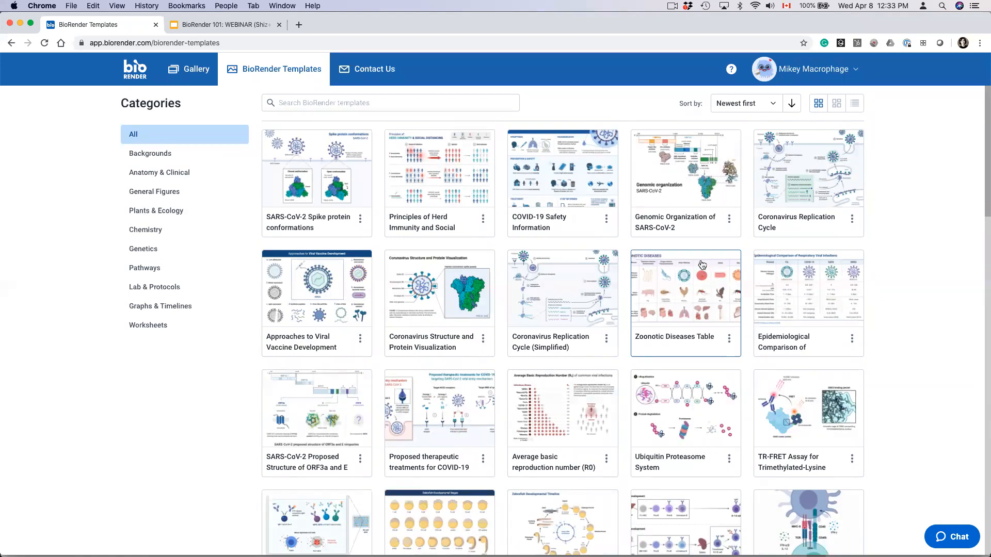
Look at the Backgrounds and Anatomy & Clinical template categories and return to All
{"action": "left_click", "coordinate": [183, 154]}
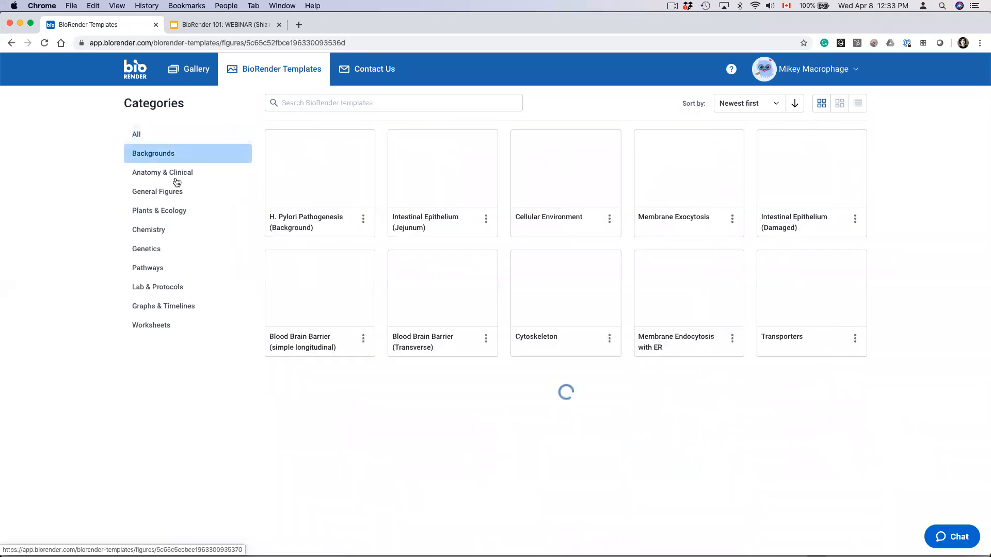
{"action": "left_click", "coordinate": [155, 172]}
{"action": "left_click", "coordinate": [150, 136]}
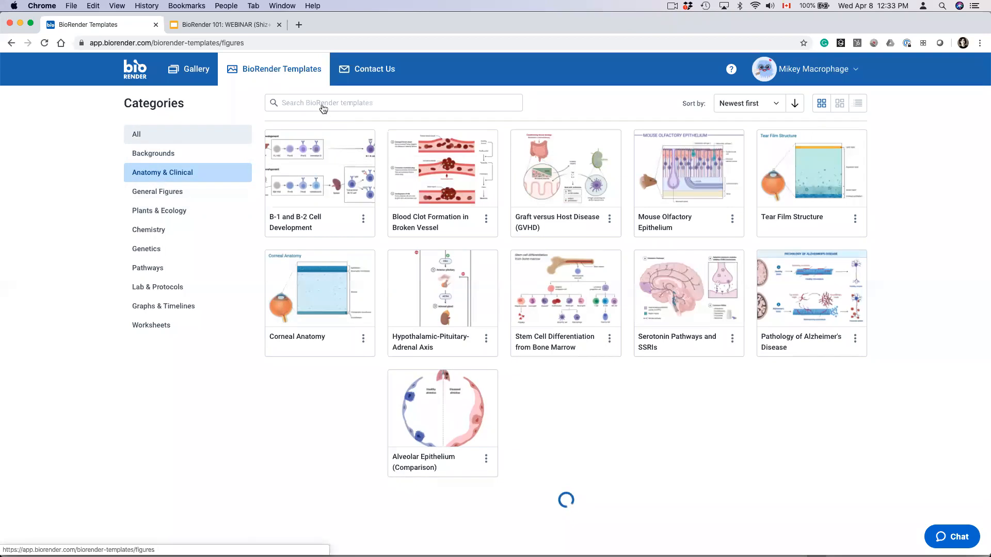
Search the BioRender templates for "cell" and look through the matching templates
{"action": "left_click", "coordinate": [317, 102]}
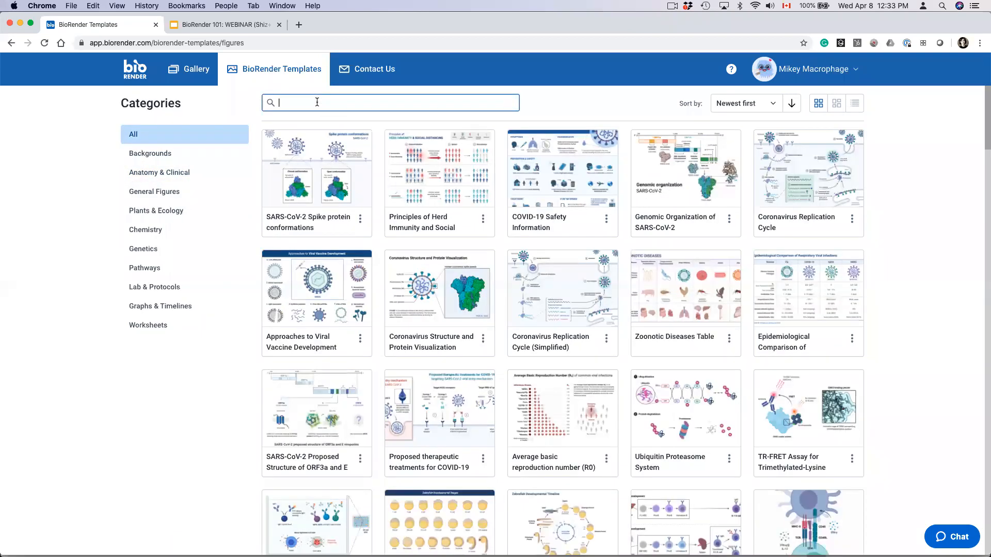
{"action": "type", "text": "cell"}
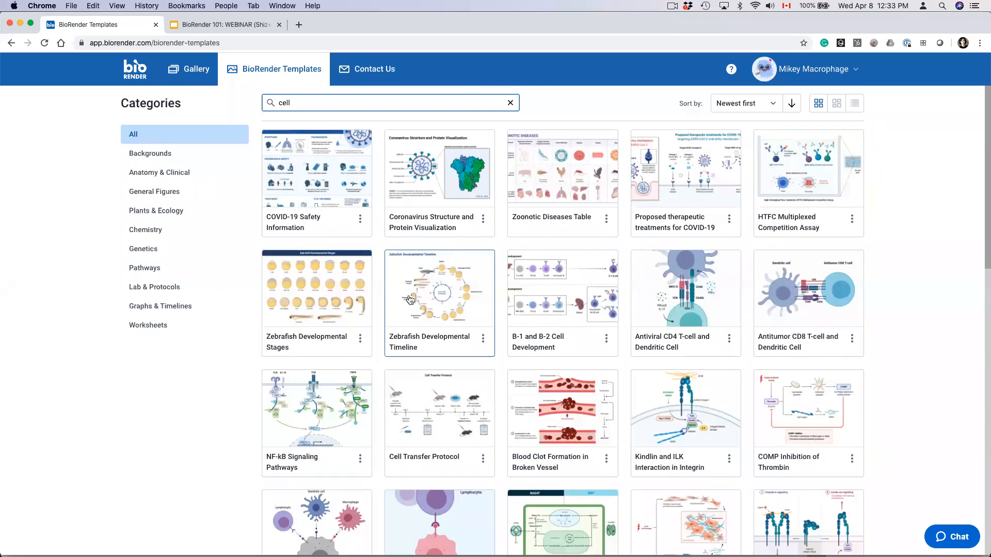
{"action": "scroll", "coordinate": [408, 301], "scroll_direction": "down", "scroll_amount": 5}
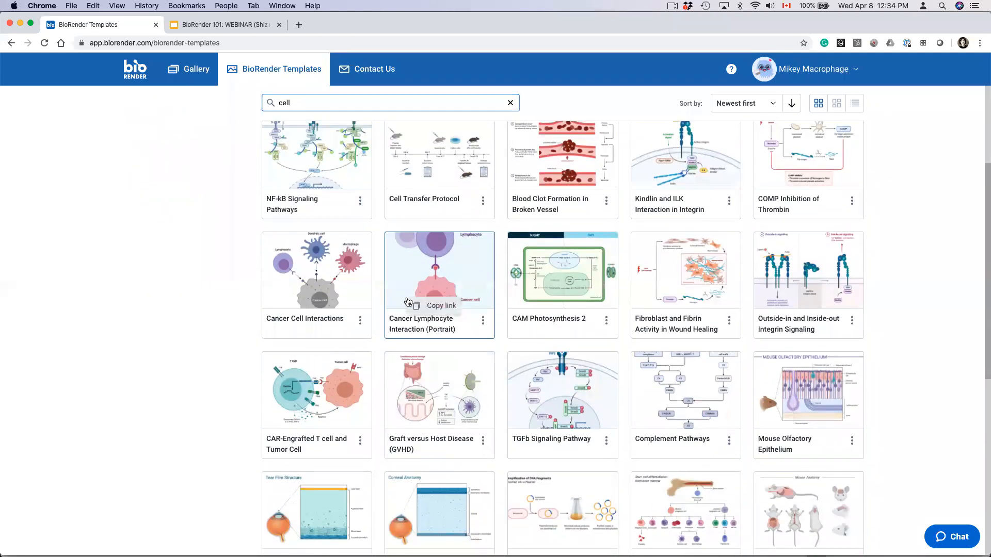
{"action": "scroll", "coordinate": [442, 302], "scroll_direction": "down", "scroll_amount": 3}
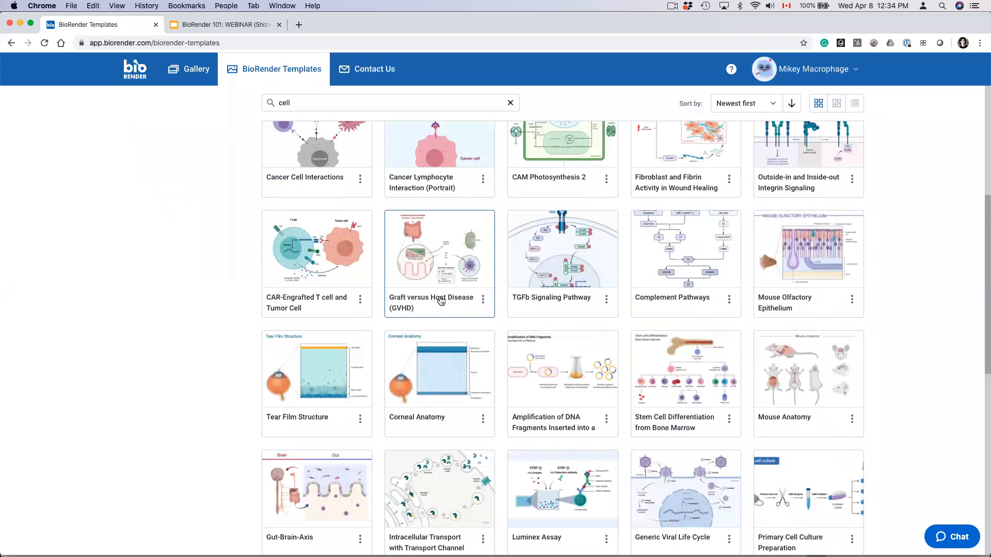
{"action": "scroll", "coordinate": [442, 302], "scroll_direction": "down", "scroll_amount": 4}
{"action": "scroll", "coordinate": [441, 304], "scroll_direction": "down", "scroll_amount": 4}
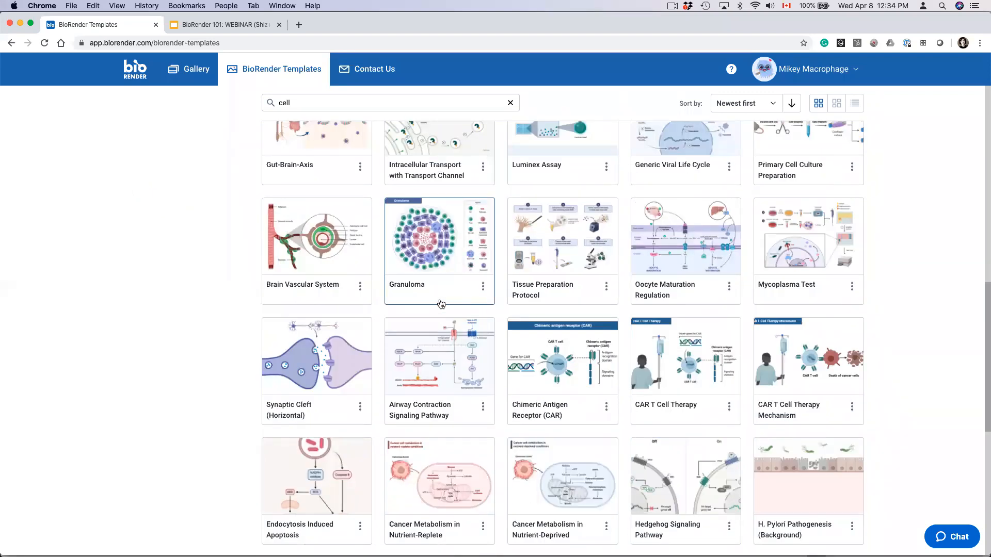
{"action": "scroll", "coordinate": [342, 182], "scroll_direction": "up", "scroll_amount": 15}
Replace the template search term with "neuroscience" and look through the matching templates
{"action": "double_click", "coordinate": [302, 101]}
{"action": "type", "text": "mito"}
{"action": "key", "text": "BackSpace"}
{"action": "key", "text": "BackSpace"}
{"action": "key", "text": "BackSpace"}
{"action": "key", "text": "BackSpace"}
{"action": "type", "text": "neuro"}
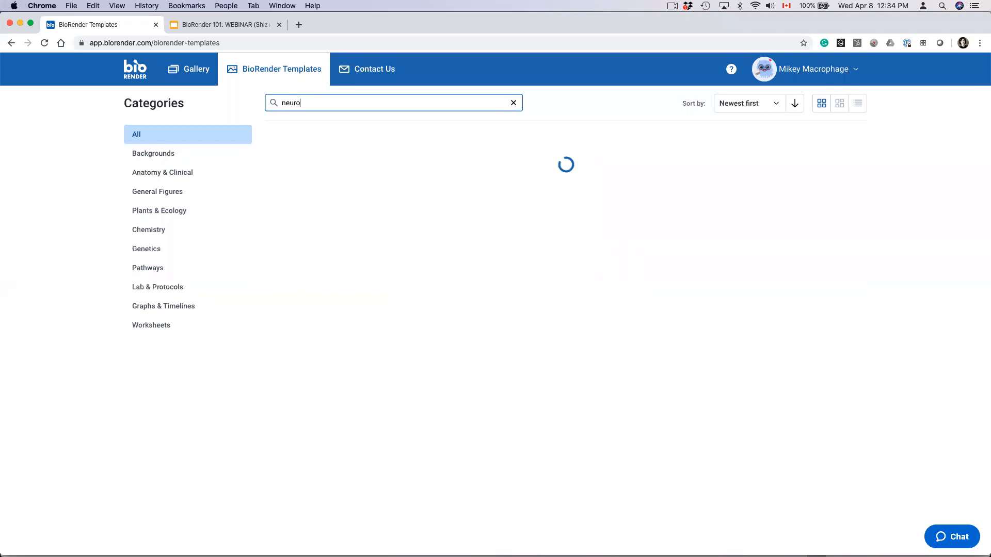
{"action": "type", "text": "science"}
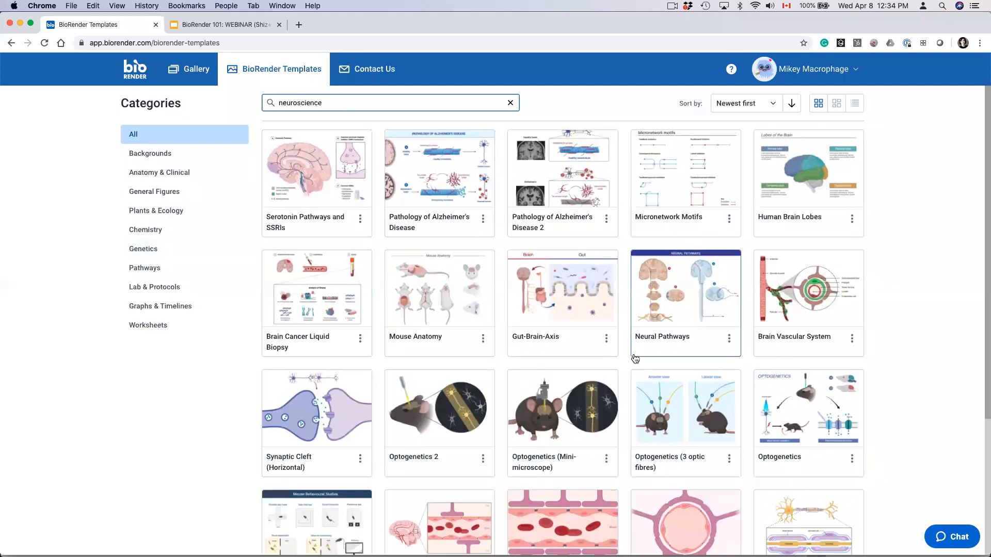
{"action": "scroll", "coordinate": [635, 359], "scroll_direction": "down", "scroll_amount": 4}
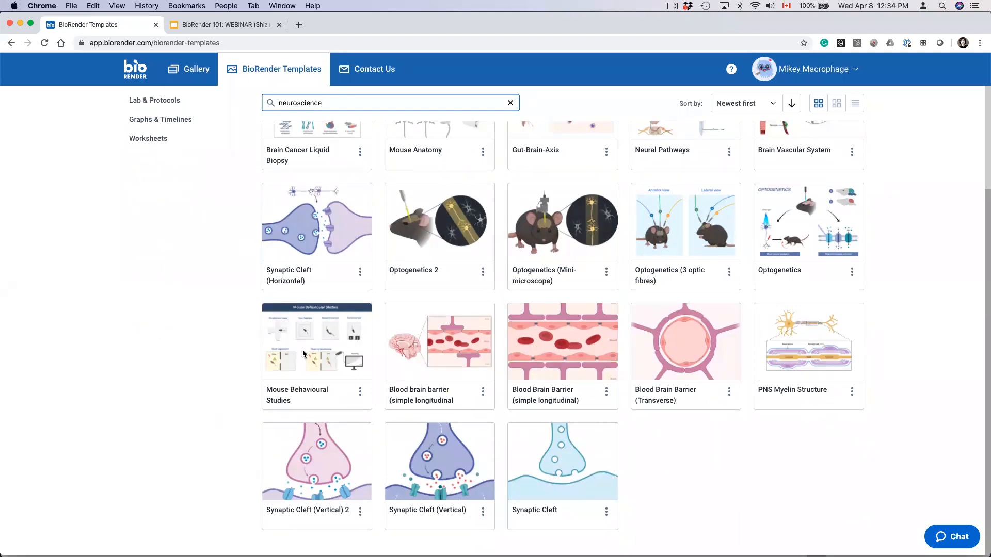
{"action": "left_click", "coordinate": [130, 388]}
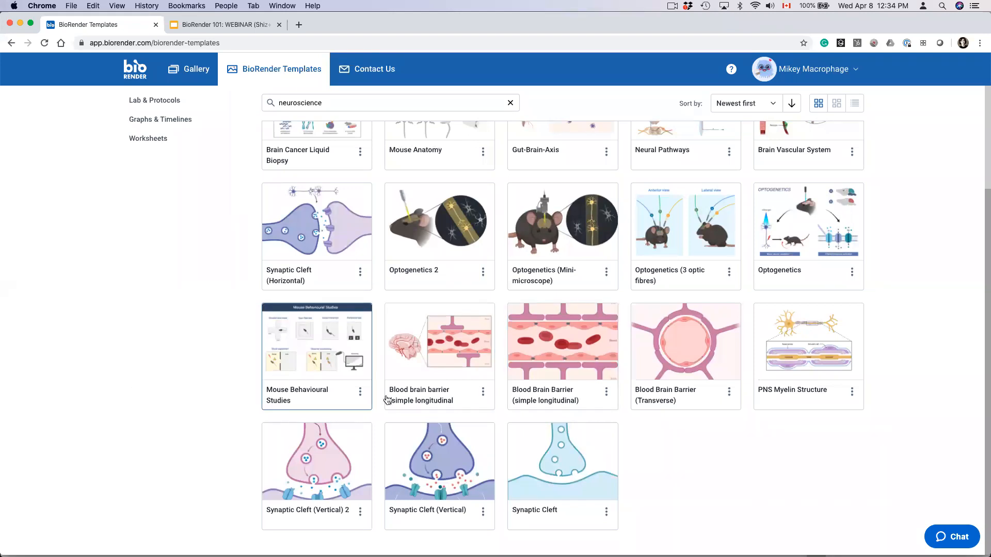
{"action": "scroll", "coordinate": [449, 418], "scroll_direction": "up", "scroll_amount": 4}
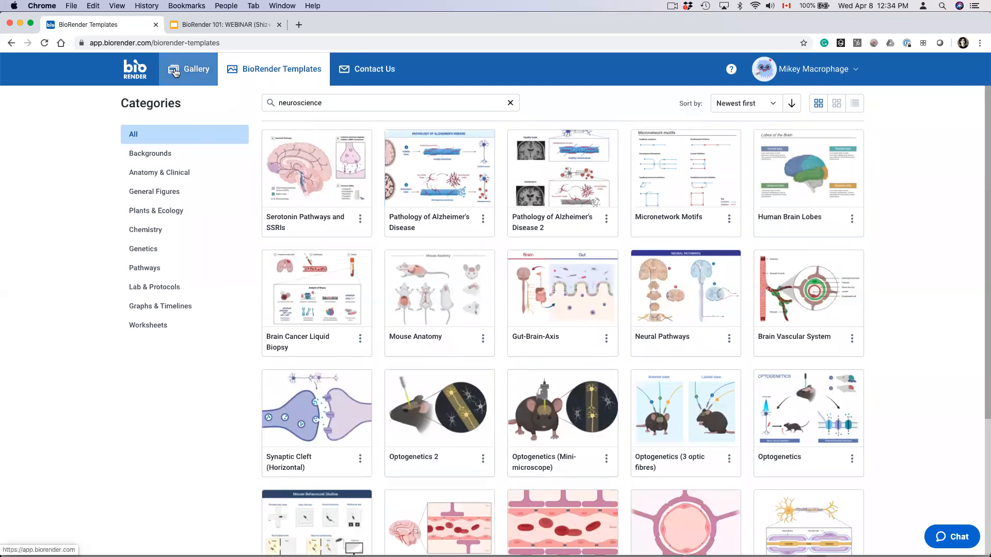
Return to the gallery and create a blank Slide-size (10 x 7 in) illustration named "My first figure!"
{"action": "left_click", "coordinate": [176, 73]}
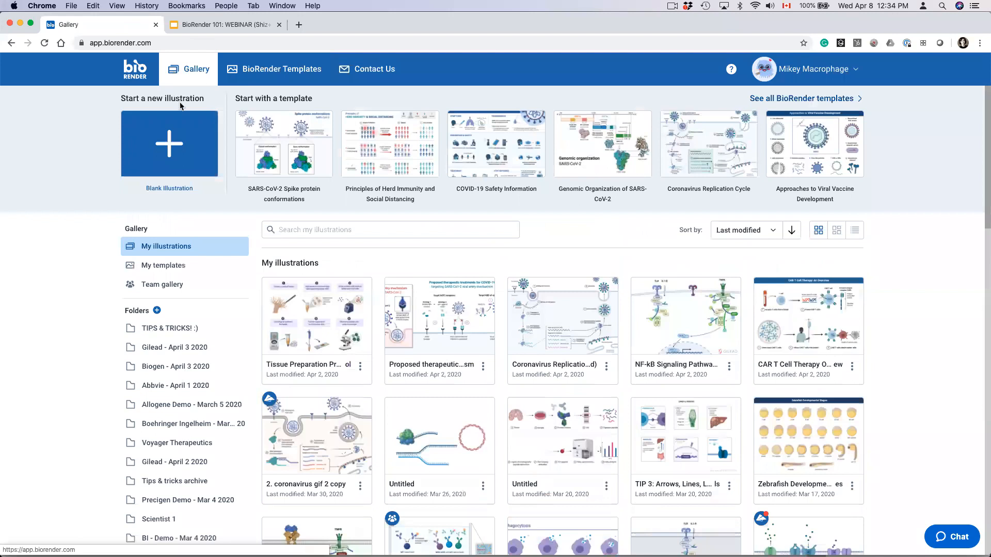
{"action": "left_click", "coordinate": [146, 132]}
{"action": "left_click", "coordinate": [260, 143]}
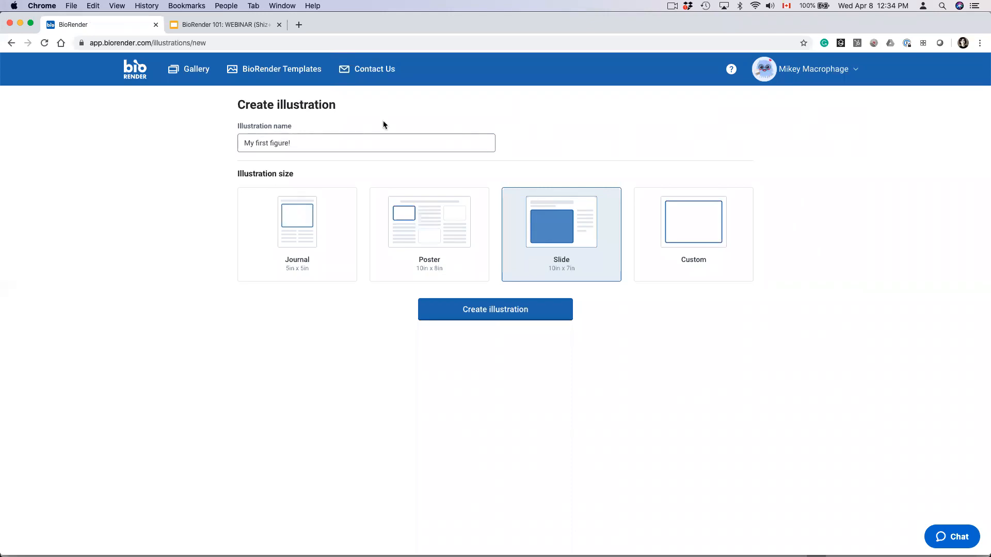
{"action": "left_click", "coordinate": [496, 311]}
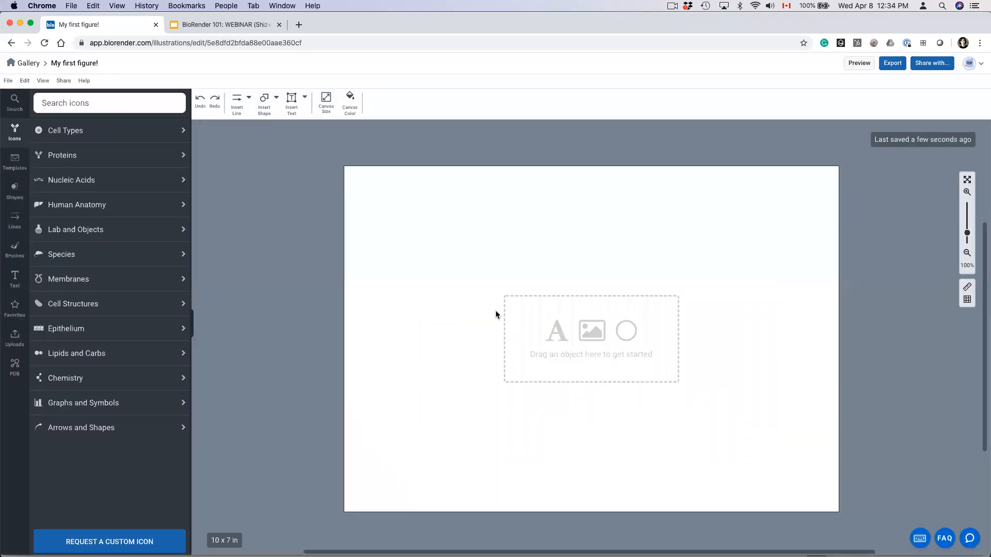
Search the editor's template library for "neuroscience"
{"action": "left_click_drag", "start_coordinate": [522, 332], "coordinate": [435, 318]}
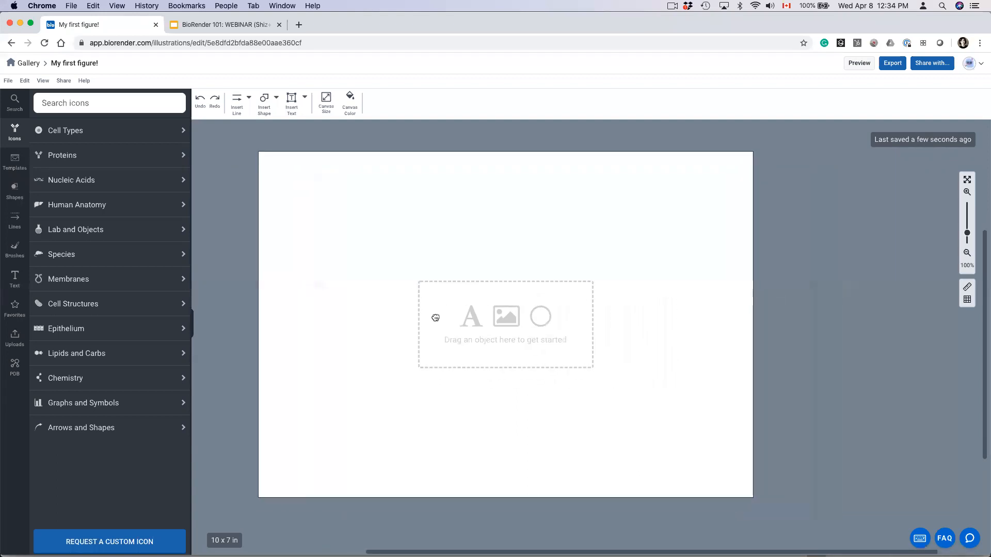
{"action": "left_click", "coordinate": [15, 158]}
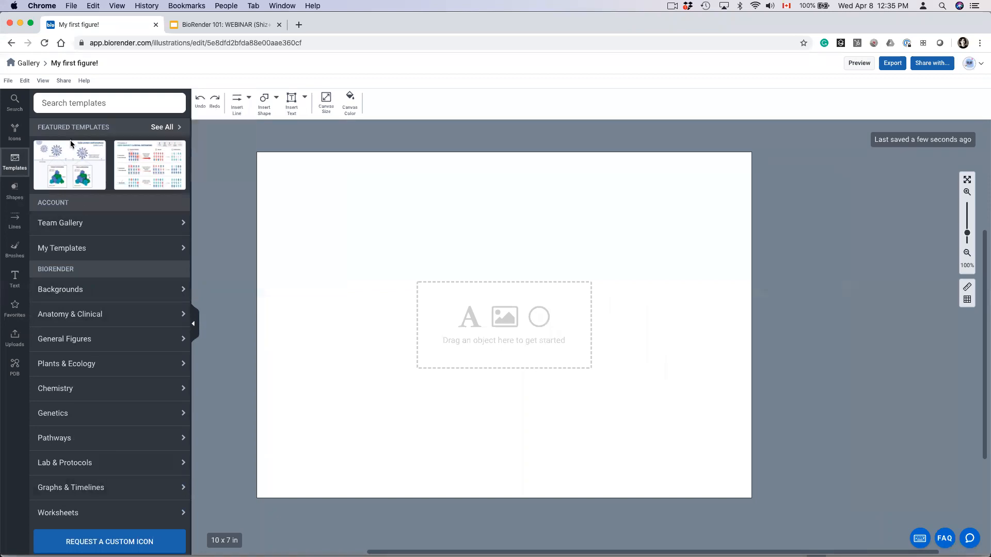
{"action": "left_click", "coordinate": [56, 95]}
{"action": "type", "text": "ne"}
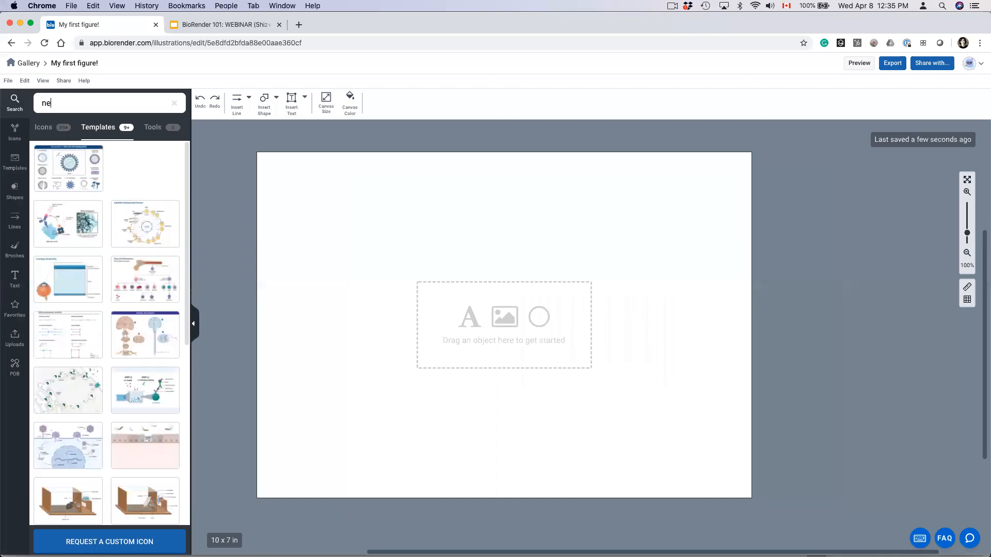
{"action": "type", "text": "uroscience"}
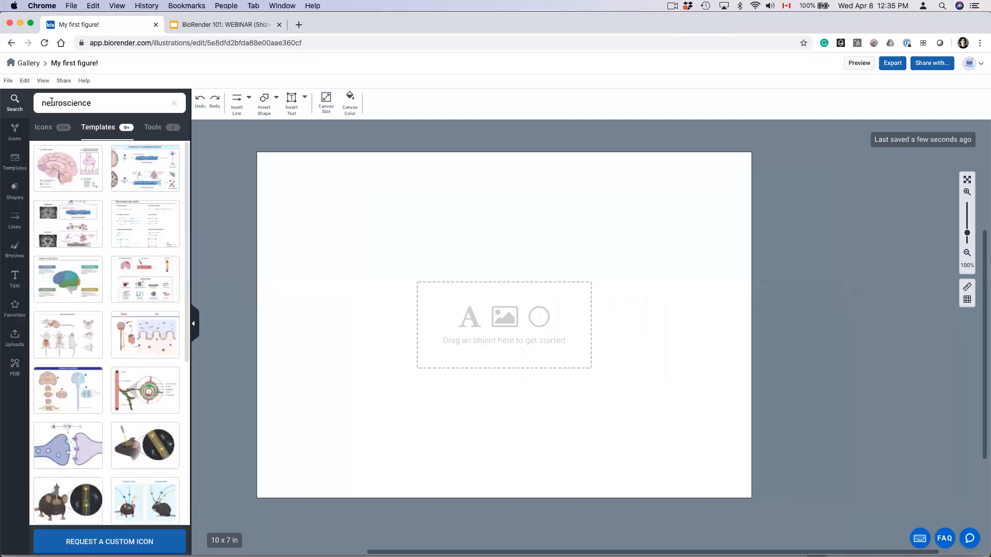
Look through the neuroscience templates and the matching icons in the search results
{"action": "scroll", "coordinate": [115, 392], "scroll_direction": "down", "scroll_amount": 5}
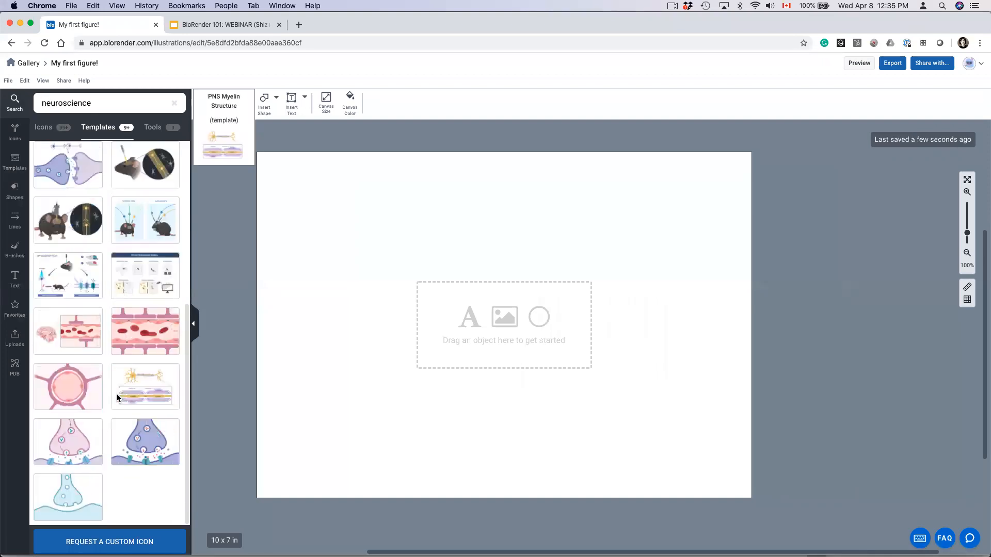
{"action": "scroll", "coordinate": [130, 416], "scroll_direction": "up", "scroll_amount": 5}
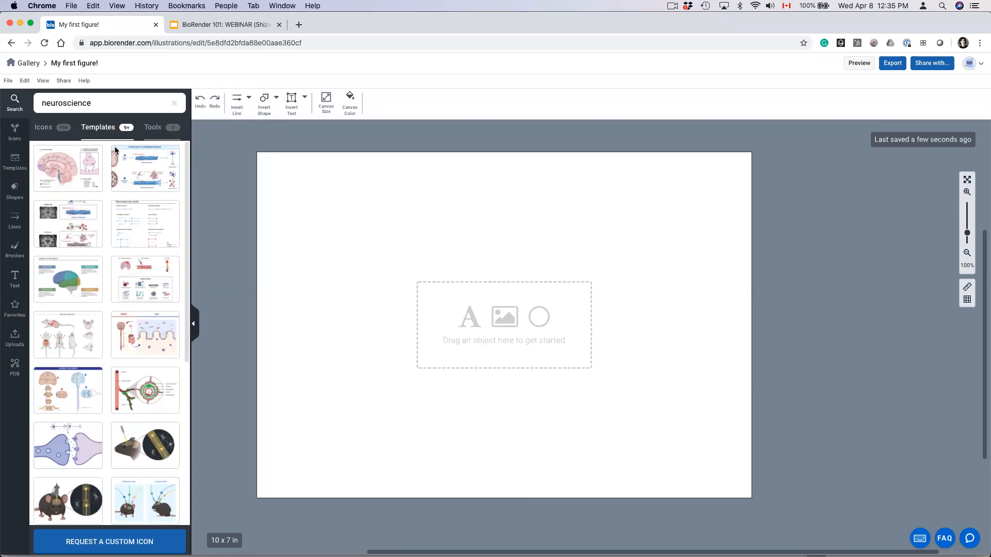
{"action": "mouse_move", "coordinate": [44, 154]}
{"action": "left_click", "coordinate": [55, 131]}
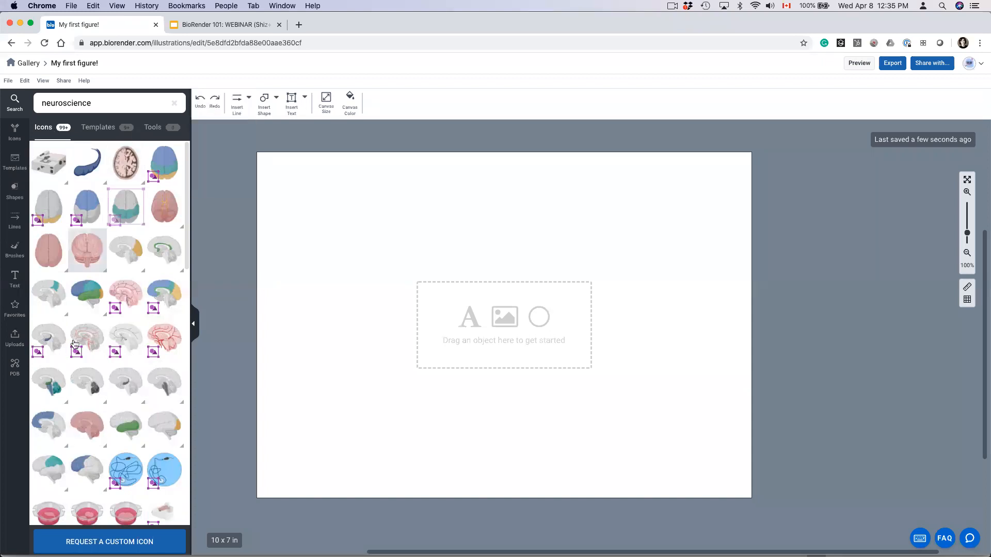
{"action": "left_click", "coordinate": [115, 130]}
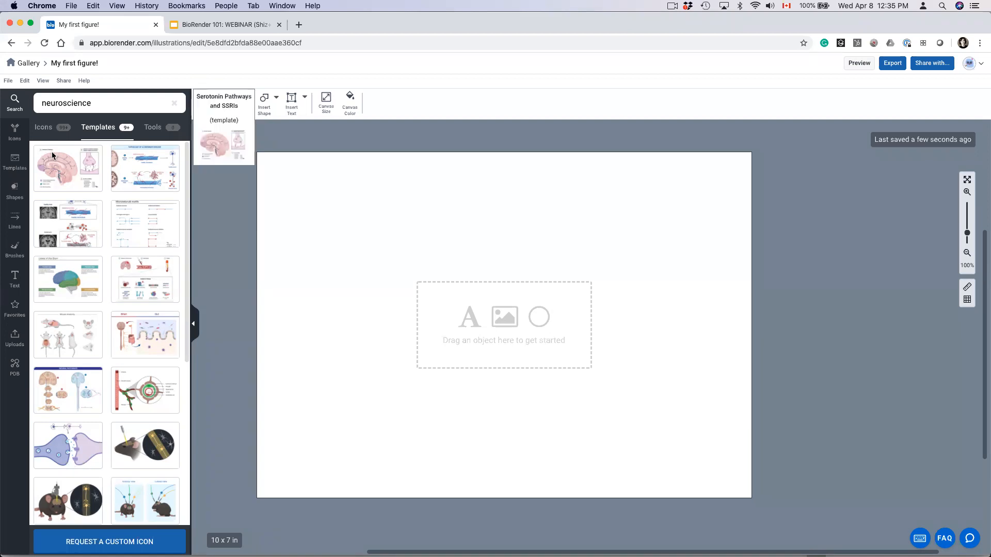
Add the "Serotonin Pathways and SSRIs" template to the illustration and shift it slightly upward on the canvas
{"action": "left_click", "coordinate": [60, 191]}
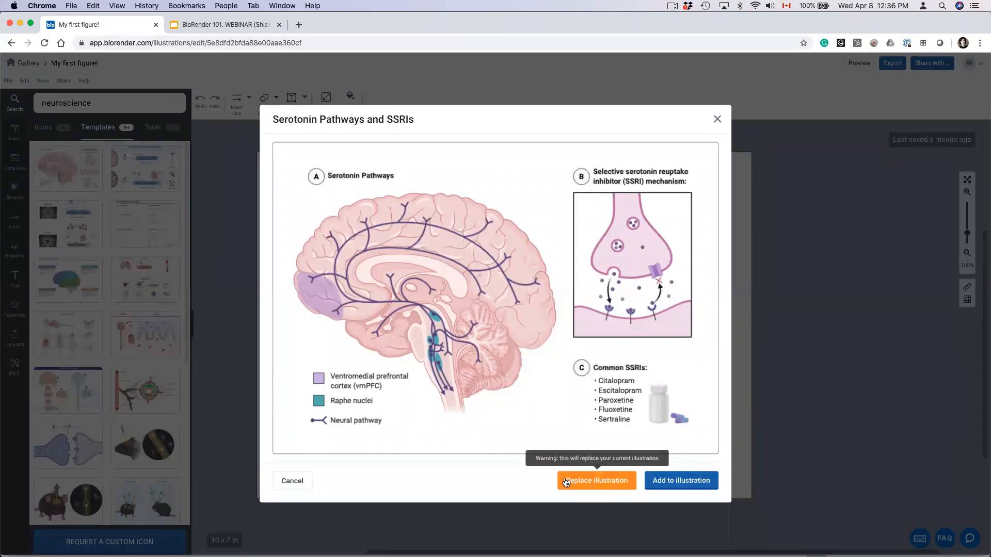
{"action": "left_click", "coordinate": [682, 481]}
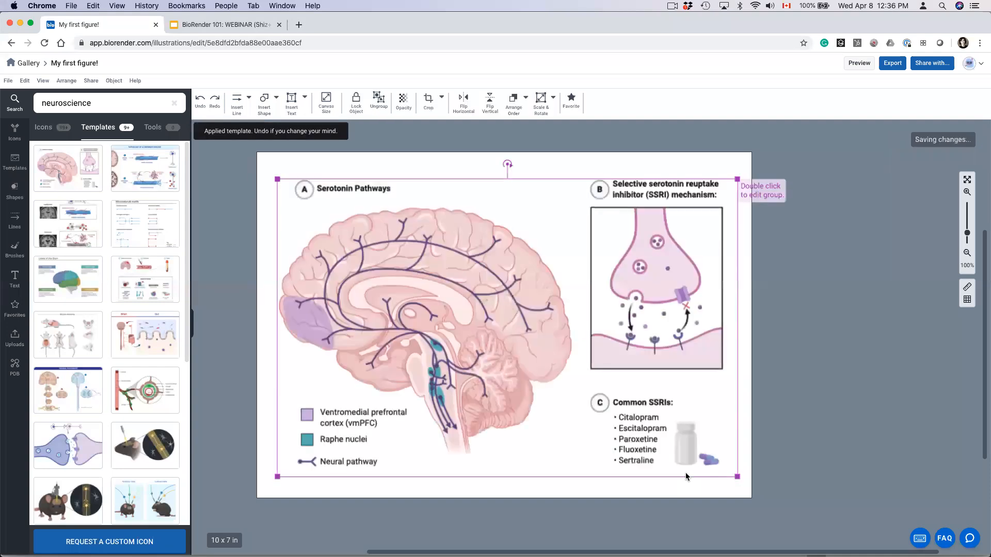
{"action": "left_click_drag", "start_coordinate": [481, 364], "coordinate": [479, 340]}
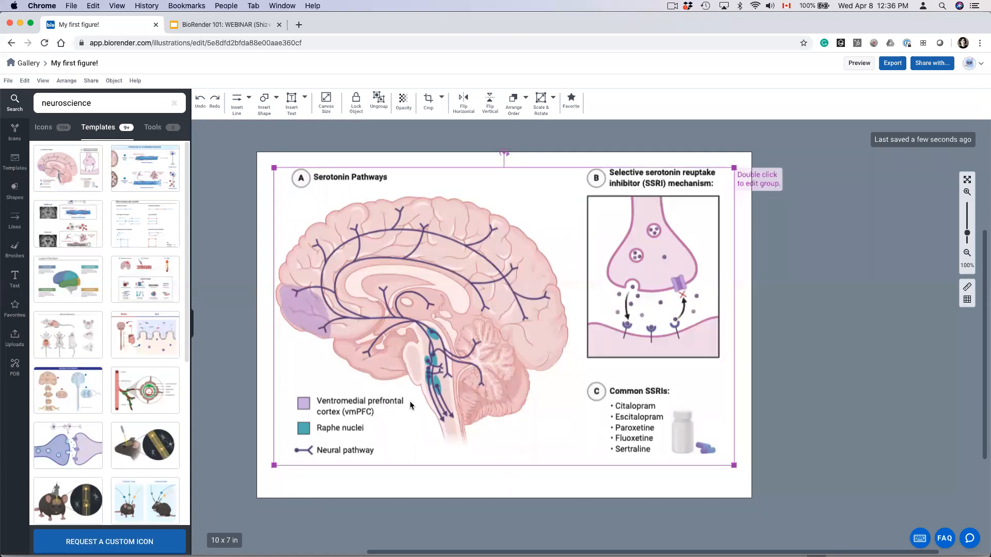
{"action": "left_click_drag", "start_coordinate": [460, 242], "coordinate": [458, 246]}
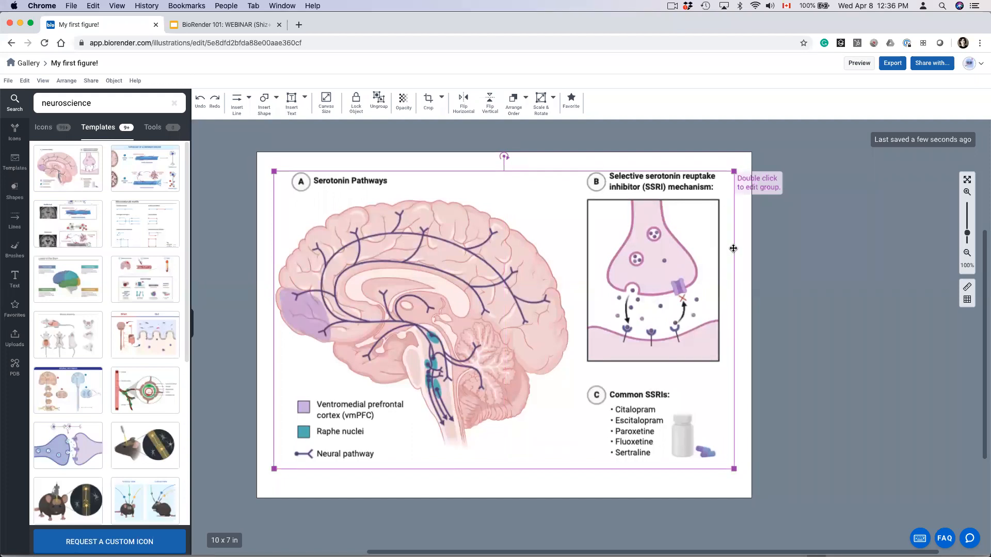
Open the template group for editing, select individual parts, and shift the neural pathway lines slightly over the brain
{"action": "double_click", "coordinate": [450, 232]}
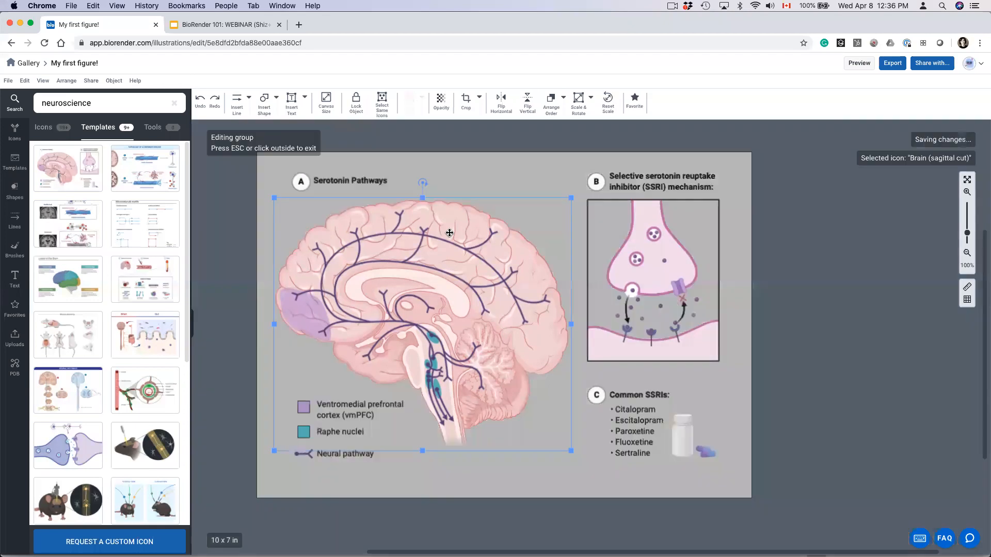
{"action": "left_click", "coordinate": [657, 258]}
{"action": "left_click", "coordinate": [662, 357]}
{"action": "left_click_drag", "start_coordinate": [480, 286], "coordinate": [442, 240]}
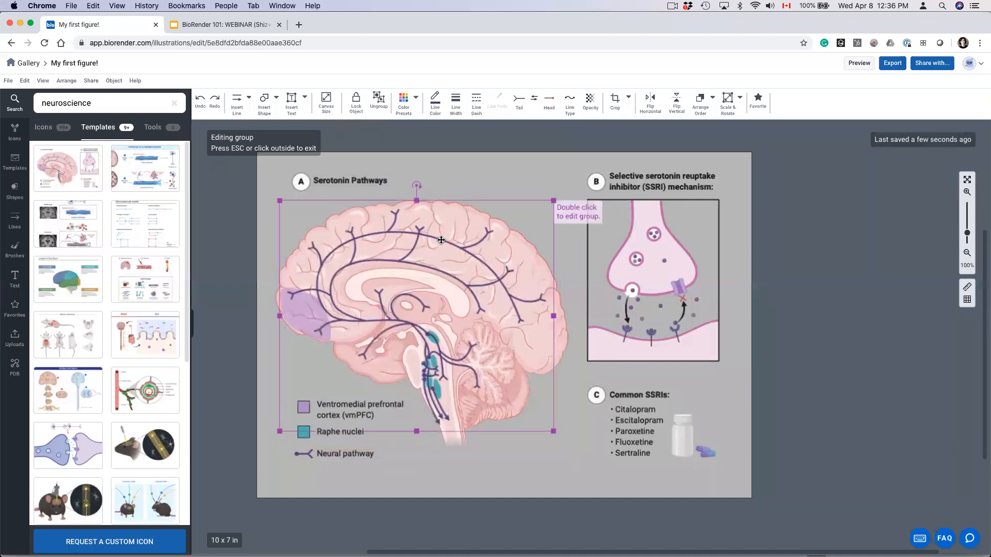
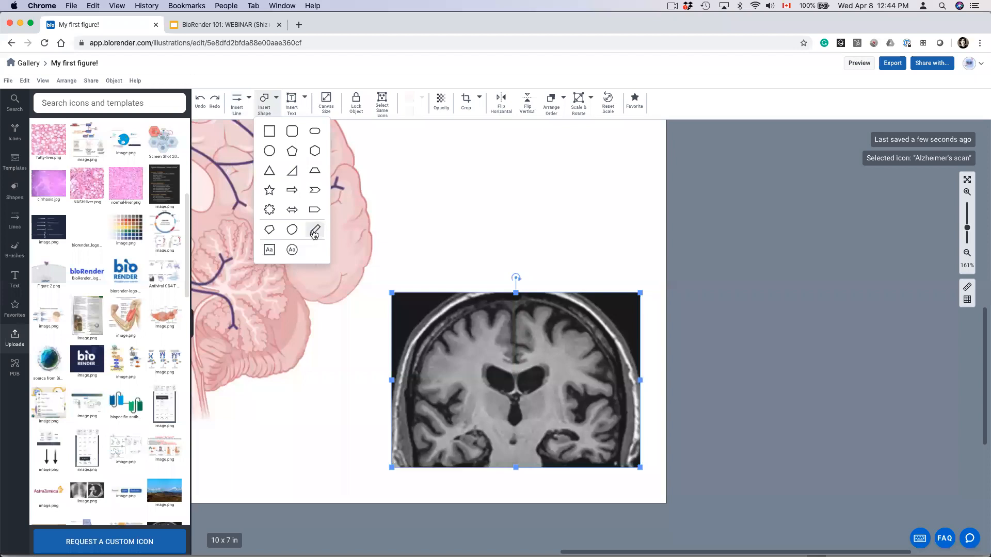
{"action": "left_click", "coordinate": [967, 192]}
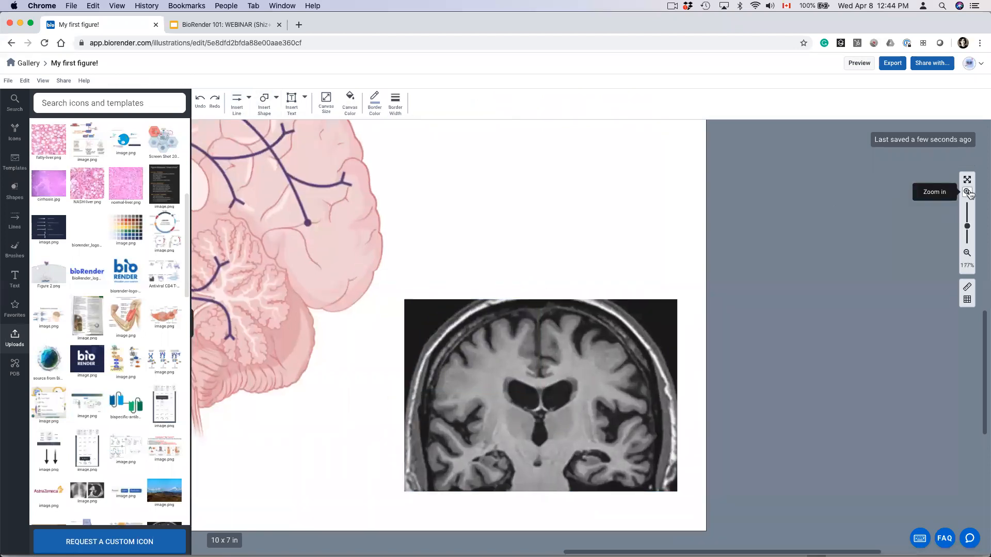
{"action": "left_click", "coordinate": [967, 193]}
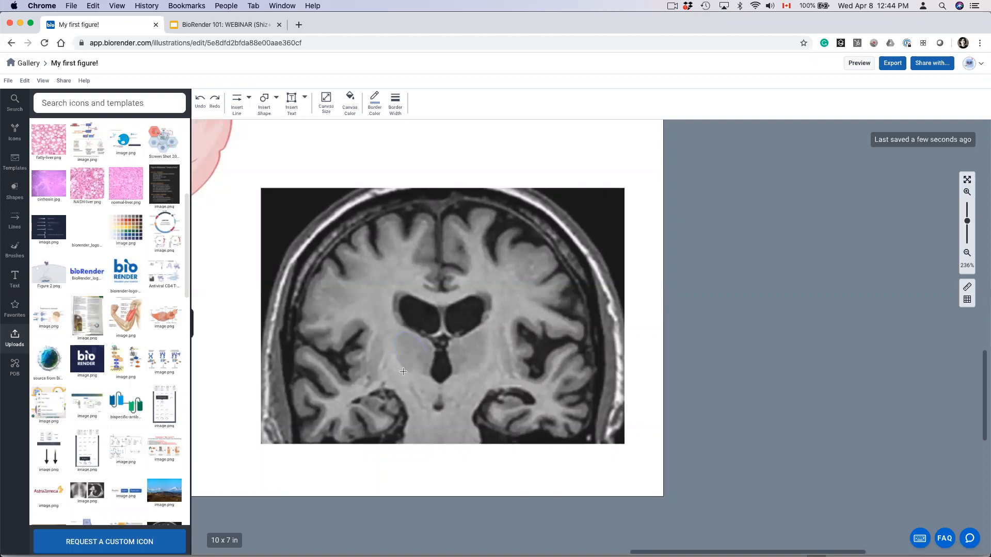
{"action": "left_click_drag", "start_coordinate": [428, 349], "coordinate": [416, 336]}
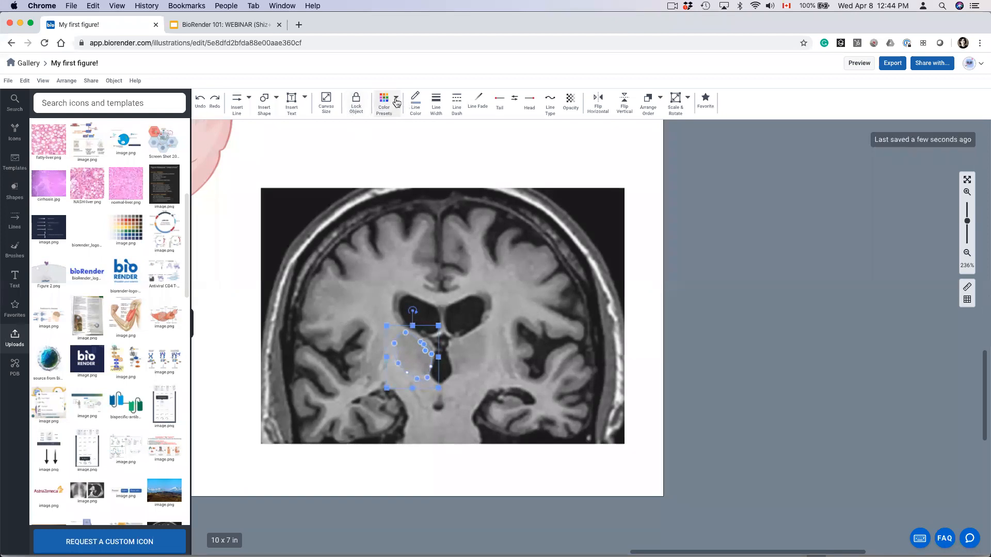
{"action": "left_click", "coordinate": [384, 102]}
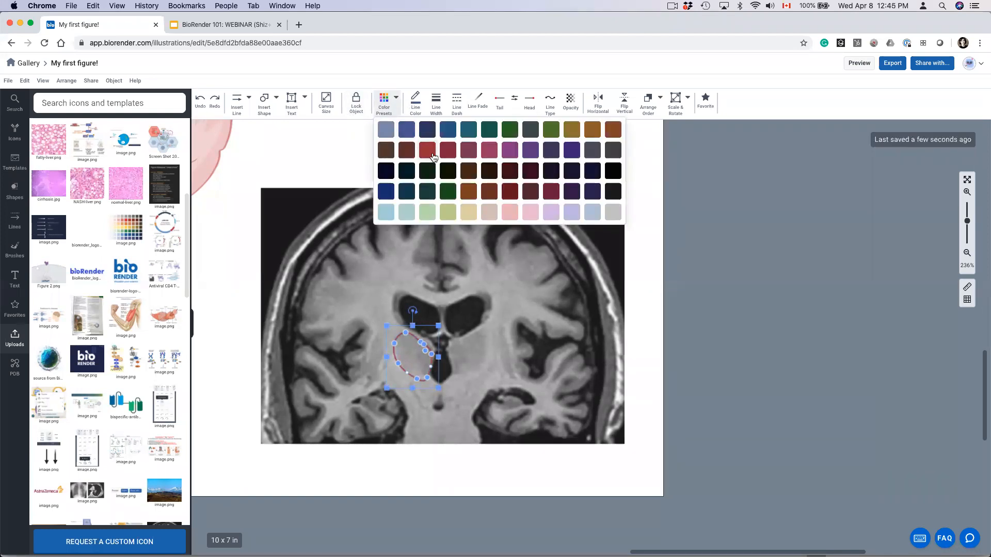
{"action": "left_click", "coordinate": [443, 365]}
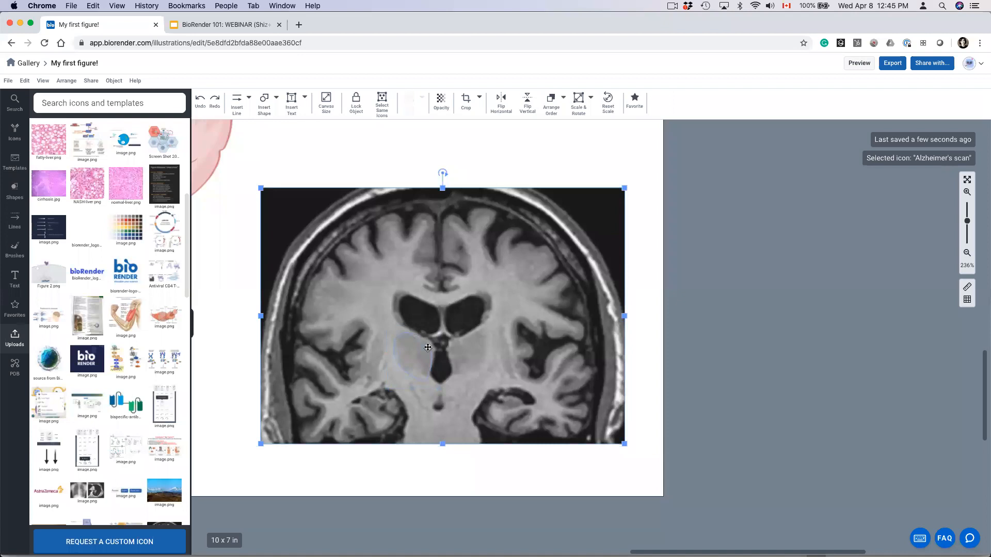
{"action": "left_click", "coordinate": [428, 348]}
{"action": "key", "text": "BackSpace"}
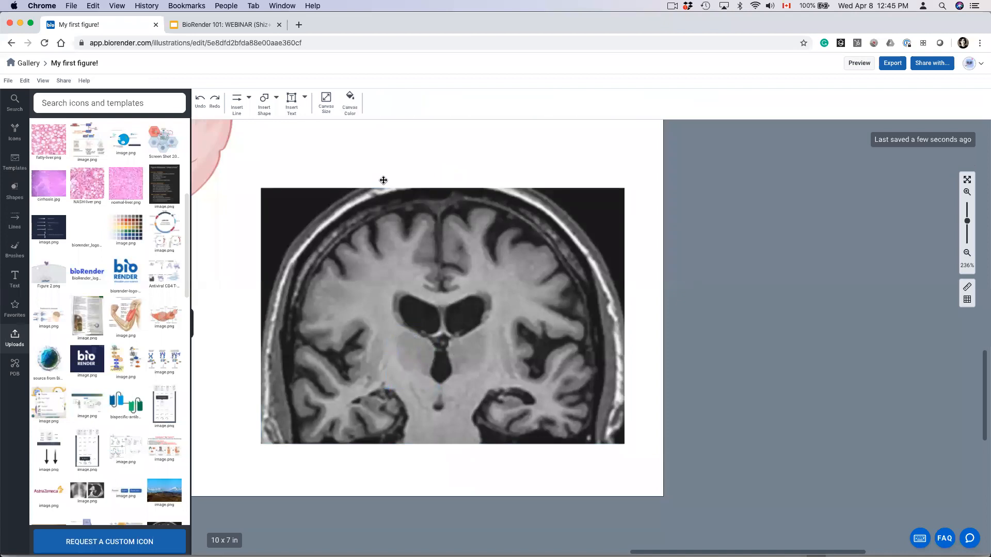
Draw a closed freehand shape over the grey region beside the scan's central dark cavity and apply a red color preset
{"action": "left_click", "coordinate": [269, 100]}
{"action": "left_click", "coordinate": [315, 230]}
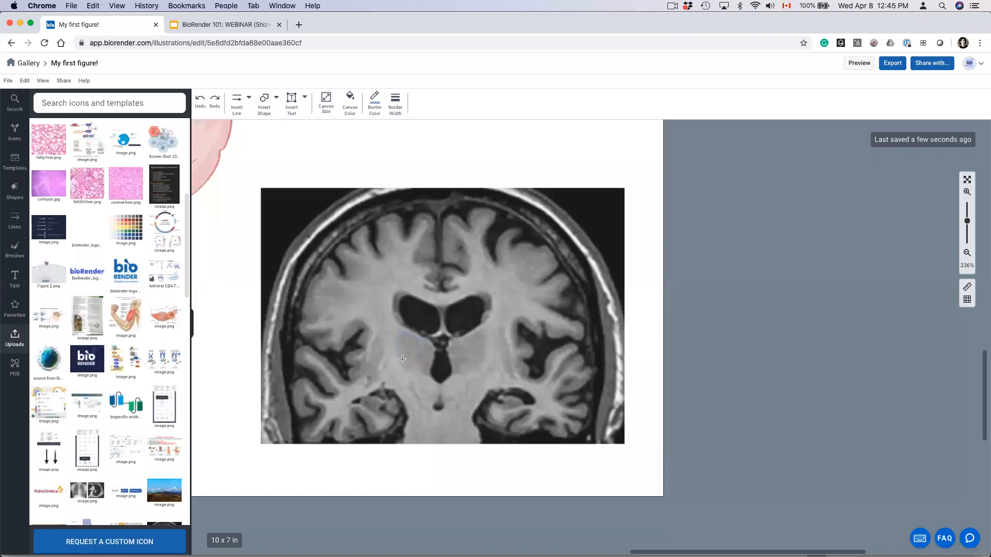
{"action": "left_click", "coordinate": [424, 339]}
{"action": "left_click", "coordinate": [384, 101]}
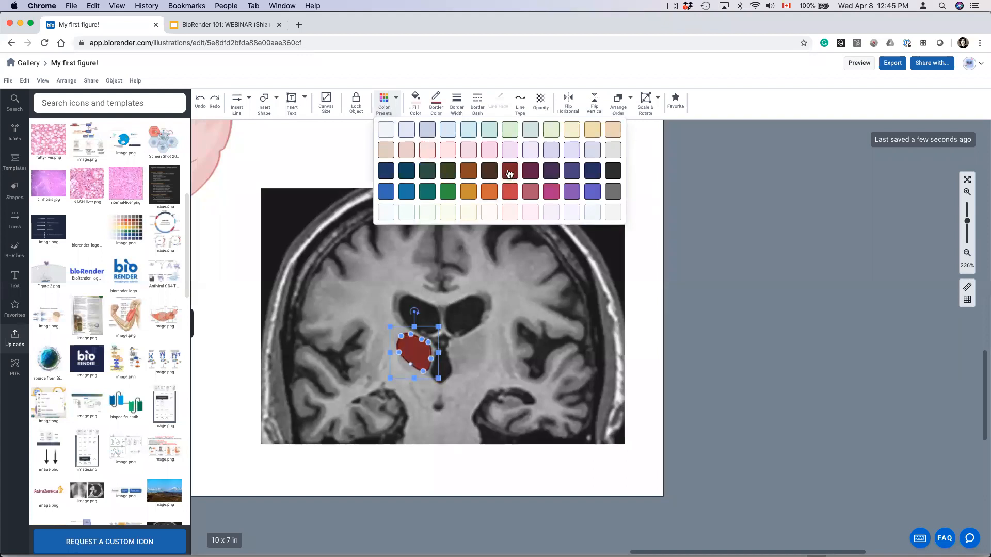
{"action": "left_click", "coordinate": [511, 192]}
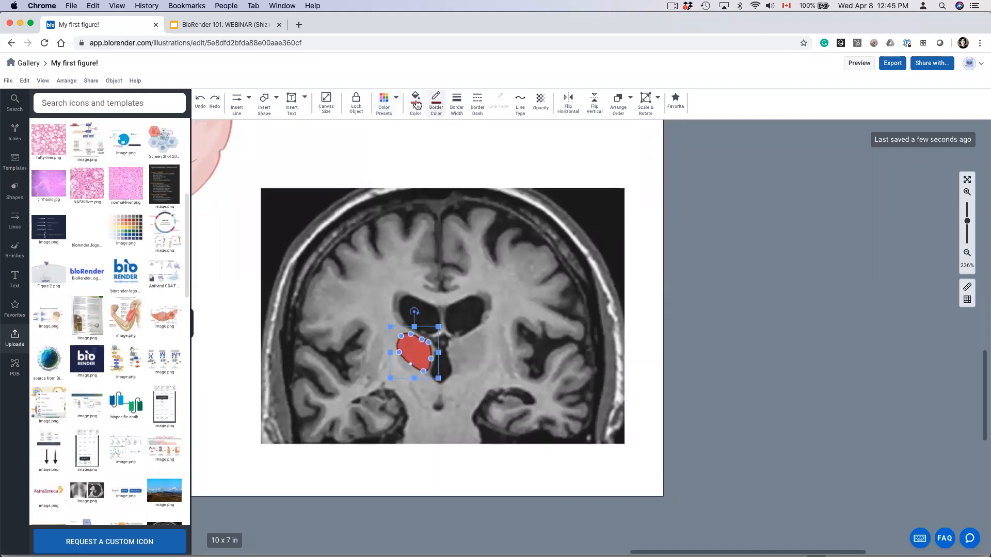
Remove the red shape's border, set its fill to D8201F, and nudge it into place on the scan
{"action": "left_click", "coordinate": [442, 102]}
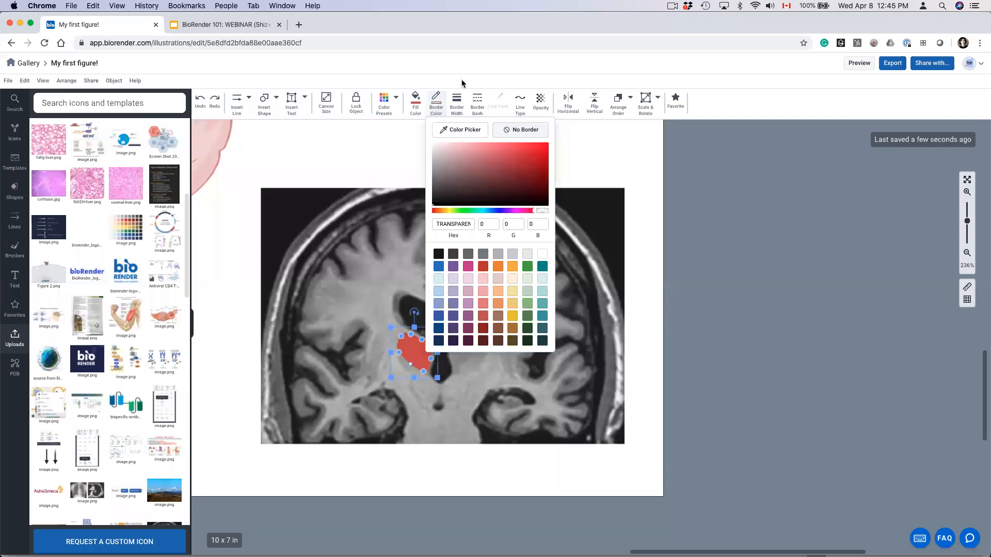
{"action": "left_click", "coordinate": [411, 105]}
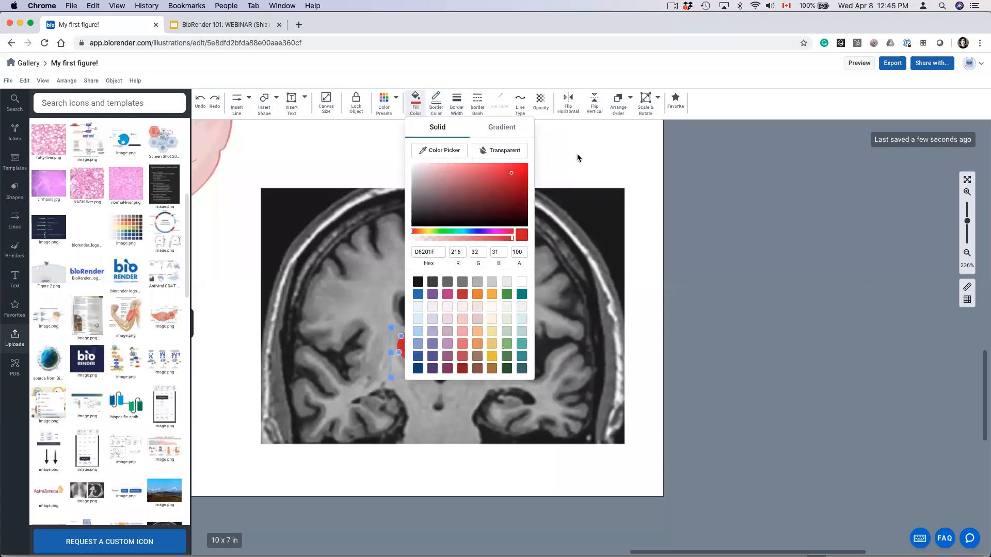
{"action": "left_click", "coordinate": [577, 154]}
{"action": "left_click", "coordinate": [433, 355]}
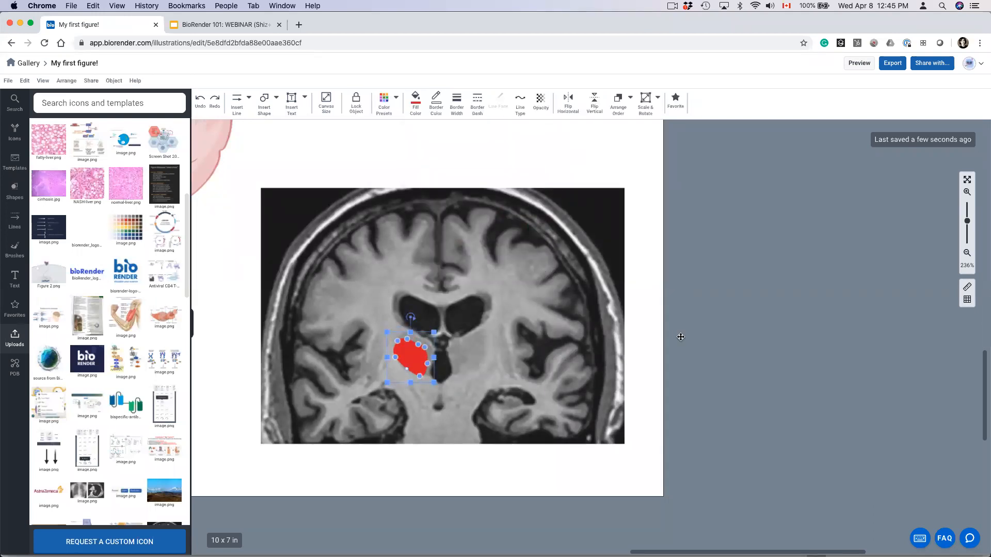
Reshape the red shape by moving its edge points outward so it fills more of the central grey region
{"action": "left_click", "coordinate": [968, 192]}
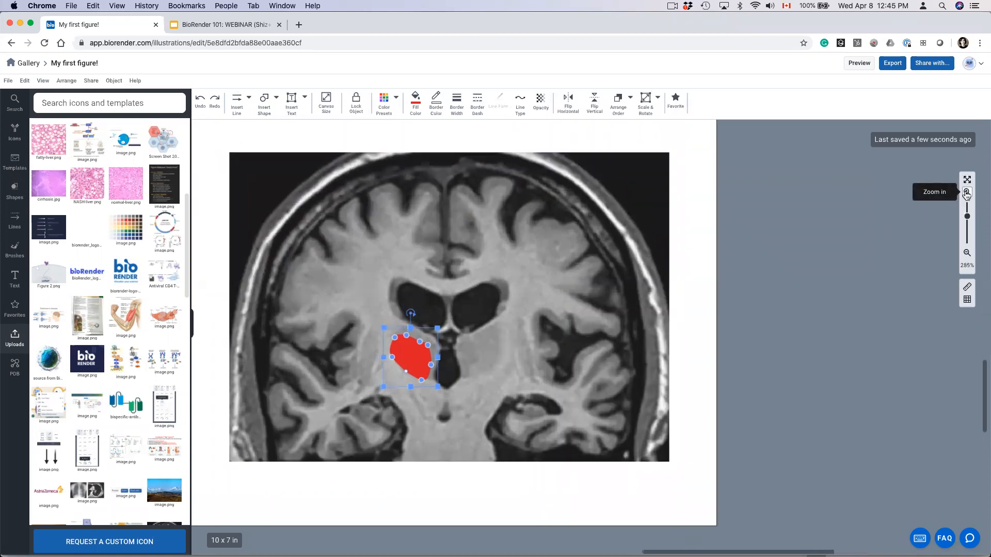
{"action": "left_click", "coordinate": [434, 341]}
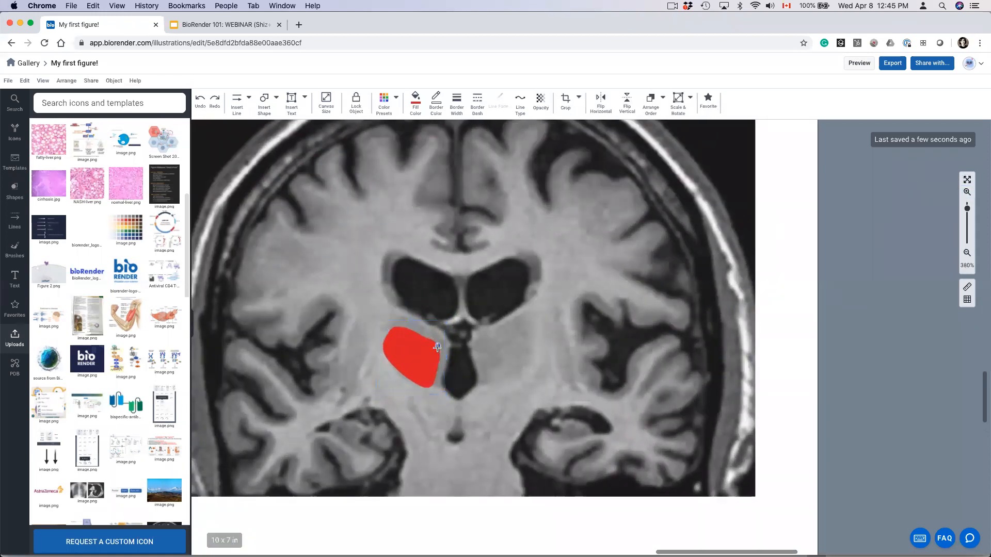
{"action": "left_click_drag", "start_coordinate": [426, 338], "coordinate": [403, 318]}
{"action": "left_click_drag", "start_coordinate": [387, 358], "coordinate": [385, 388]}
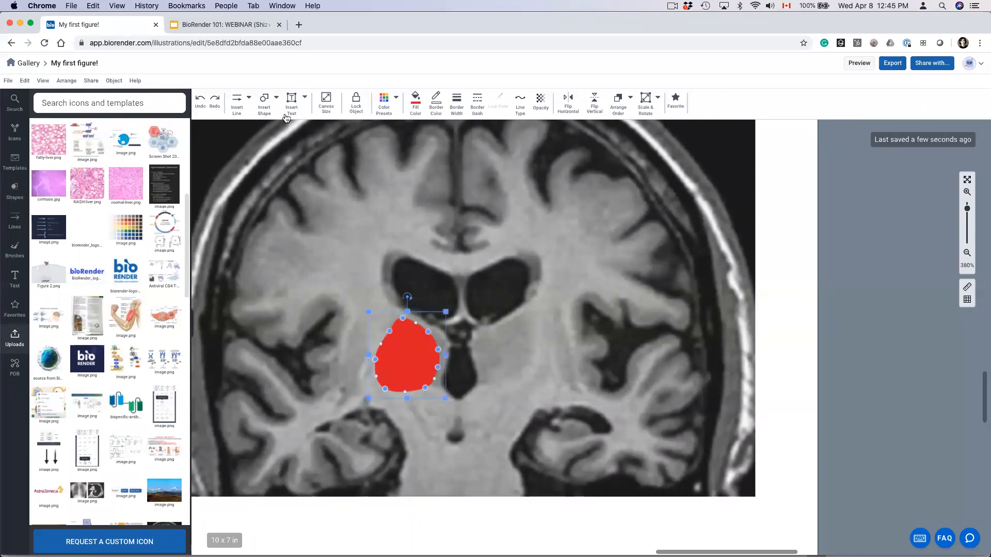
Draw a closed freehand outline following the folds of the scan's upper-left cortical region
{"action": "left_click", "coordinate": [275, 113]}
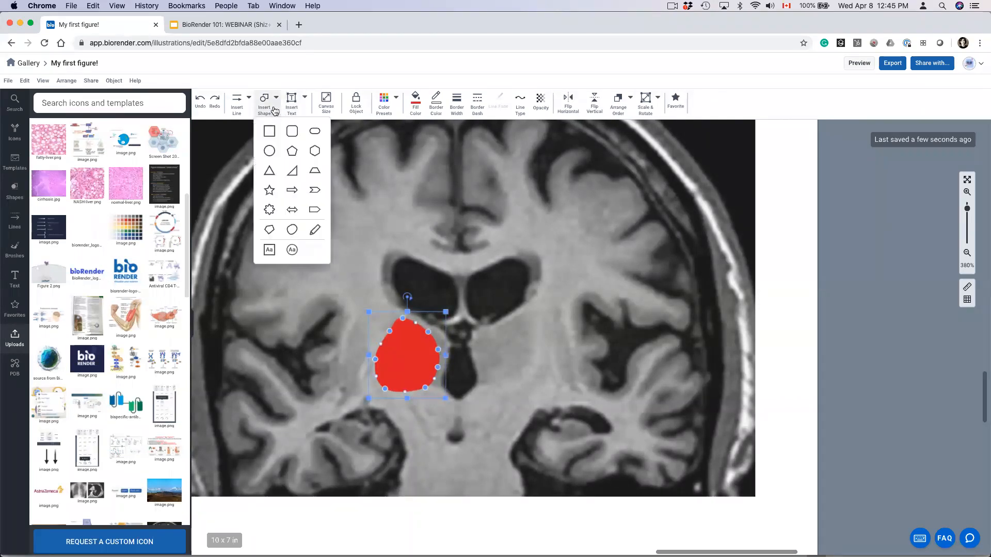
{"action": "left_click", "coordinate": [238, 103]}
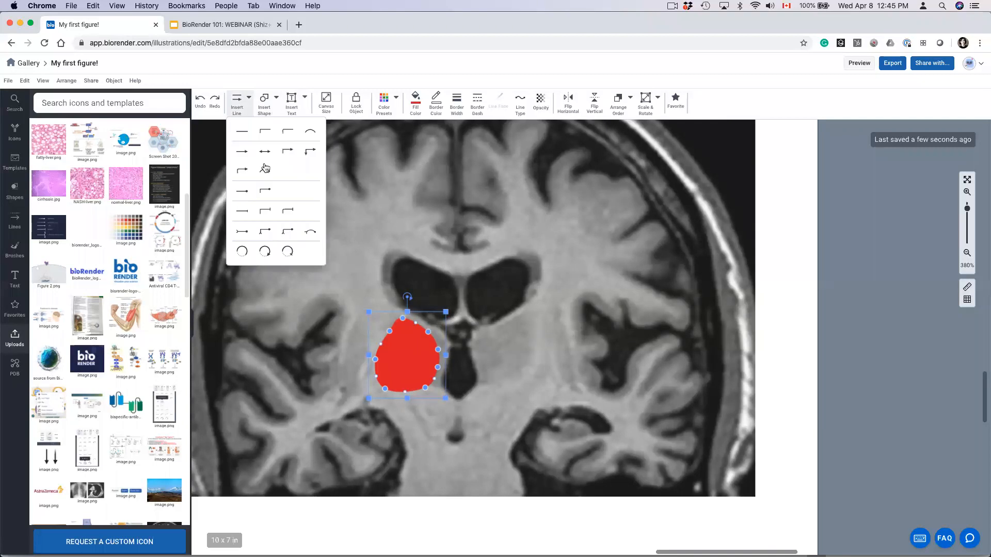
{"action": "left_click", "coordinate": [264, 107]}
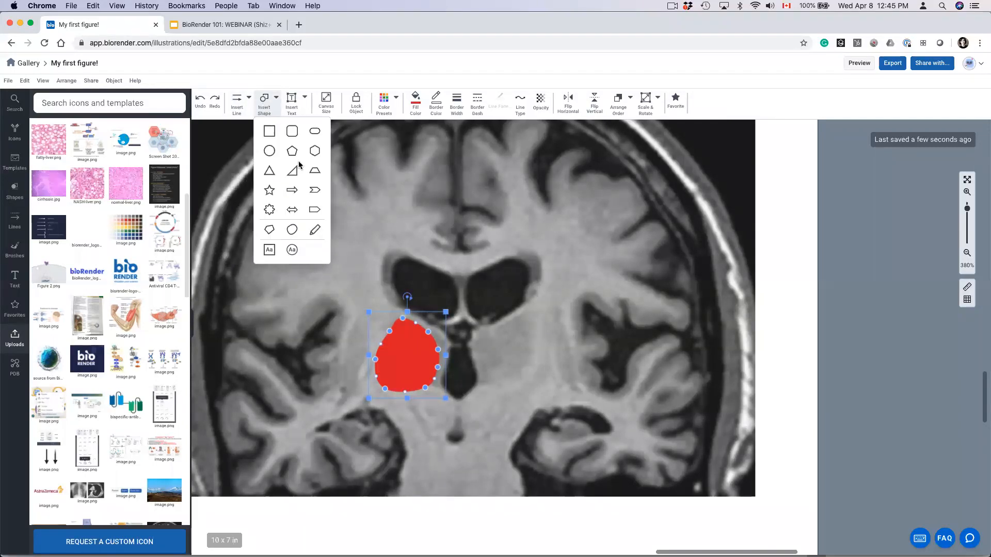
{"action": "left_click", "coordinate": [317, 233]}
{"action": "mouse_move", "coordinate": [364, 200]}
{"action": "left_mouse_down"}
{"action": "mouse_move", "coordinate": [326, 153]}
{"action": "mouse_move", "coordinate": [299, 176]}
{"action": "mouse_move", "coordinate": [300, 206]}
{"action": "mouse_move", "coordinate": [285, 197]}
{"action": "mouse_move", "coordinate": [239, 285]}
{"action": "mouse_move", "coordinate": [240, 304]}
{"action": "mouse_move", "coordinate": [289, 292]}
{"action": "left_mouse_up"}
{"action": "left_click", "coordinate": [359, 194]}
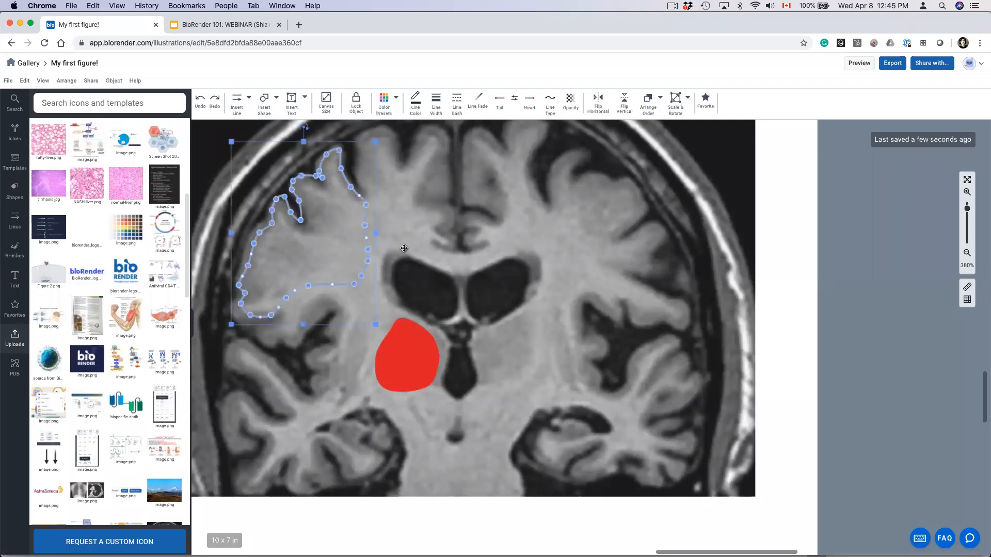
Apply a red color preset to the cortical shape and remove its border
{"action": "left_click", "coordinate": [394, 99]}
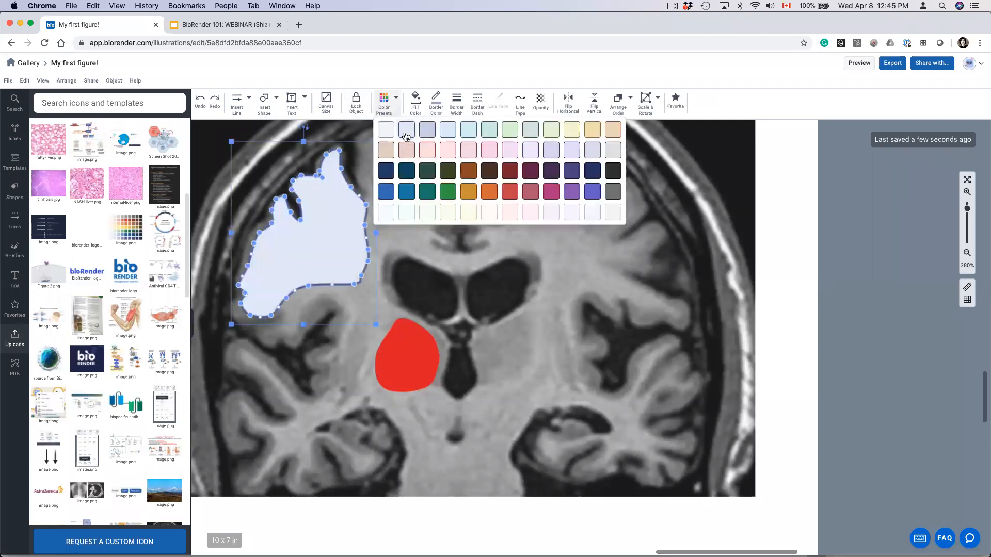
{"action": "left_click", "coordinate": [506, 189]}
{"action": "left_click_drag", "start_coordinate": [342, 222], "coordinate": [343, 223]}
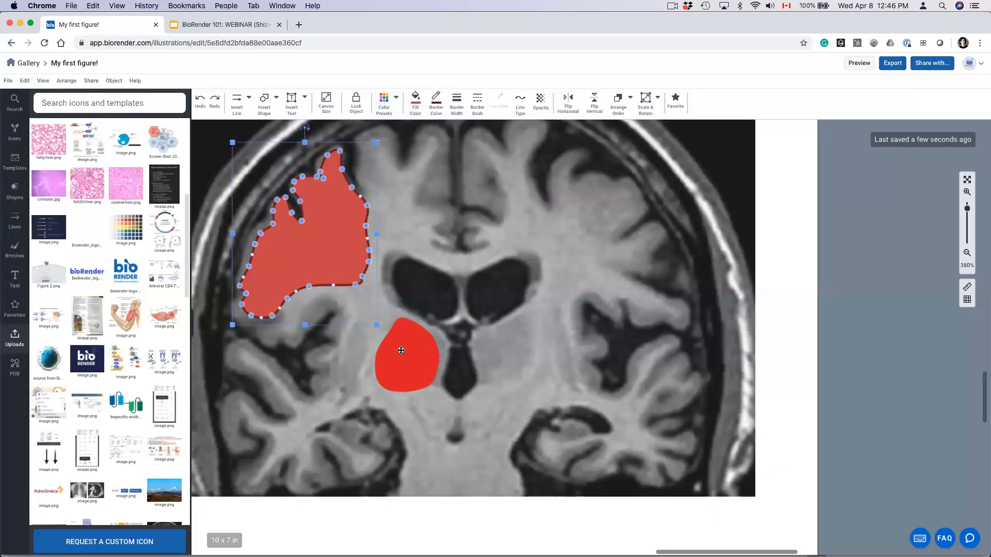
{"action": "left_click", "coordinate": [436, 103]}
{"action": "left_click", "coordinate": [509, 131]}
Select both red shapes together and set their fill color to DA1818
{"action": "left_click", "coordinate": [416, 353], "text": "shift"}
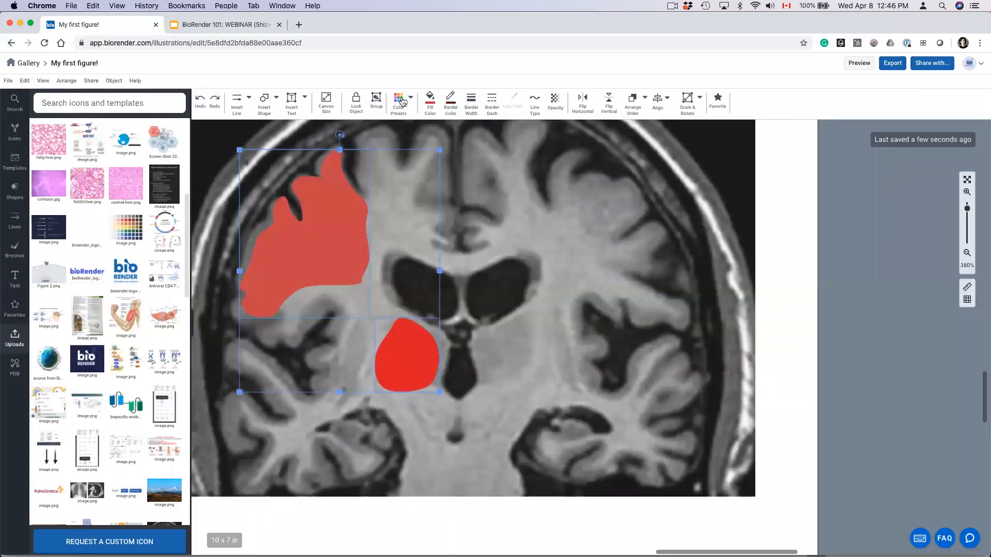
{"action": "left_click", "coordinate": [431, 103]}
{"action": "left_click", "coordinate": [491, 187]}
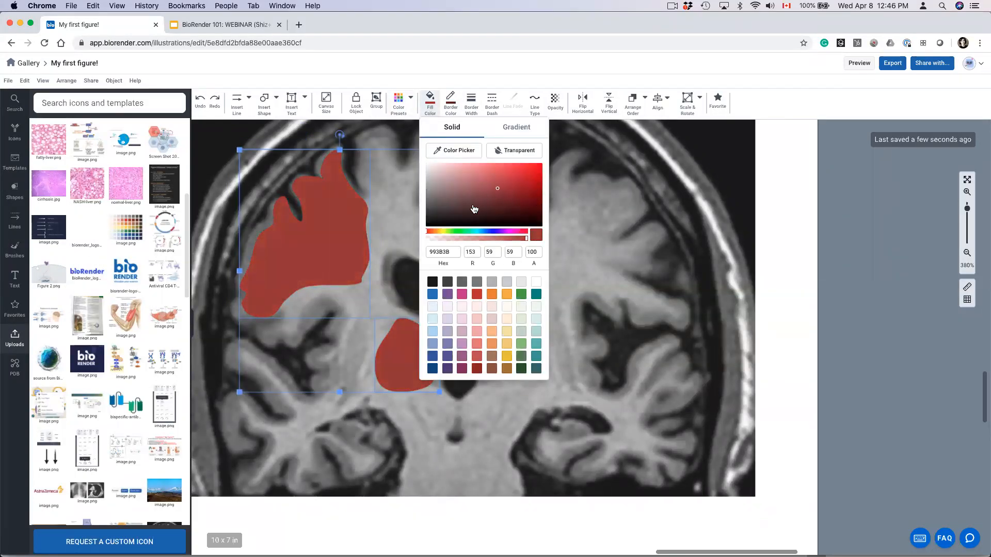
{"action": "left_click_drag", "start_coordinate": [515, 184], "coordinate": [531, 174]}
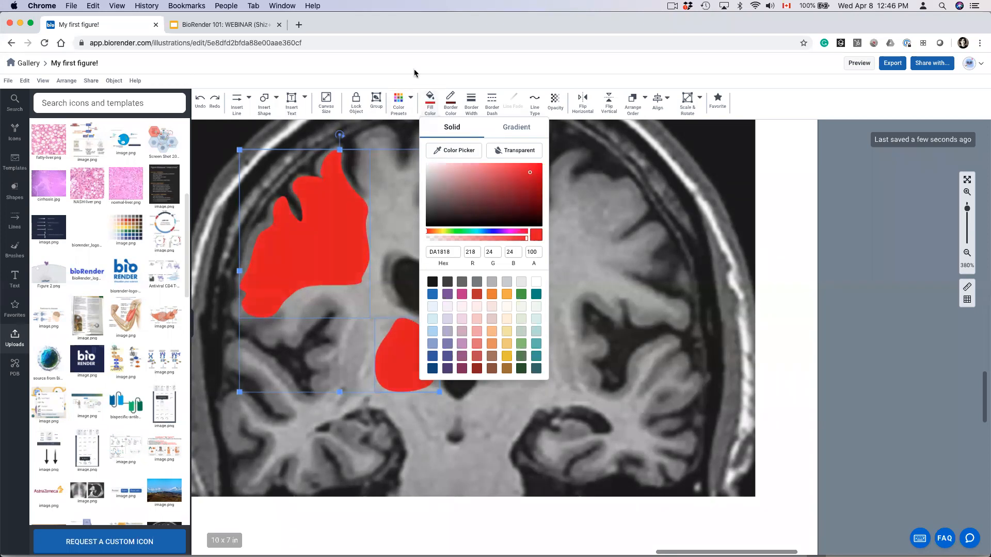
Reduce the opacity of both selected red shapes to 51% so the scan shows through
{"action": "left_click", "coordinate": [417, 88]}
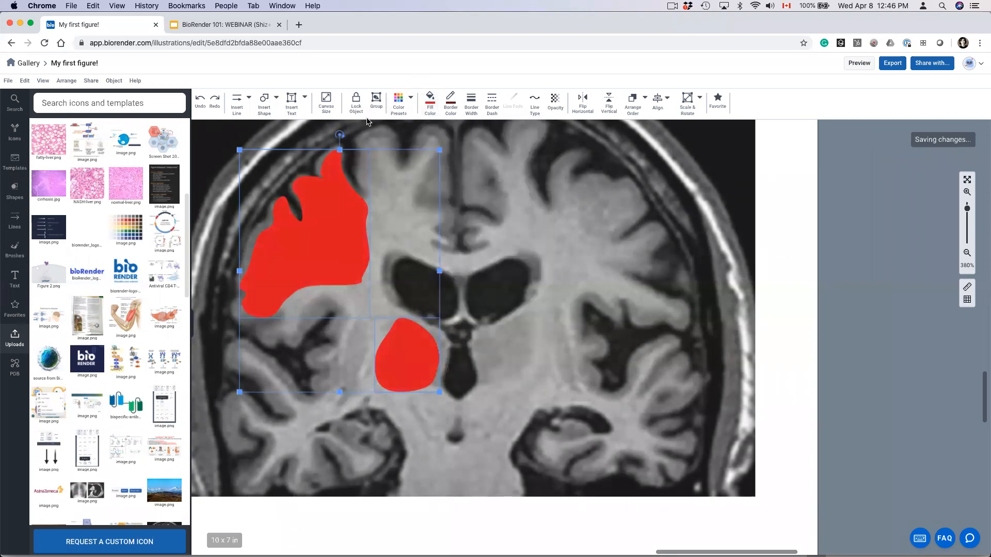
{"action": "left_click", "coordinate": [554, 101]}
{"action": "mouse_move", "coordinate": [621, 122]}
{"action": "left_mouse_down"}
{"action": "mouse_move", "coordinate": [593, 125]}
{"action": "mouse_move", "coordinate": [605, 124]}
{"action": "left_mouse_up"}
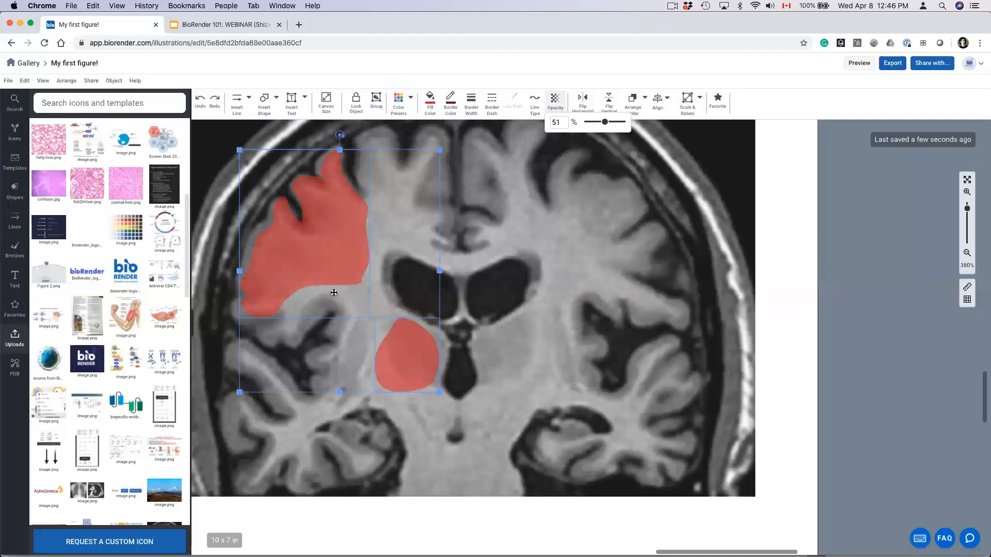
Adjust the edge points at the lower inner corner of the red cortical shape and finish editing it
{"action": "double_click", "coordinate": [357, 265]}
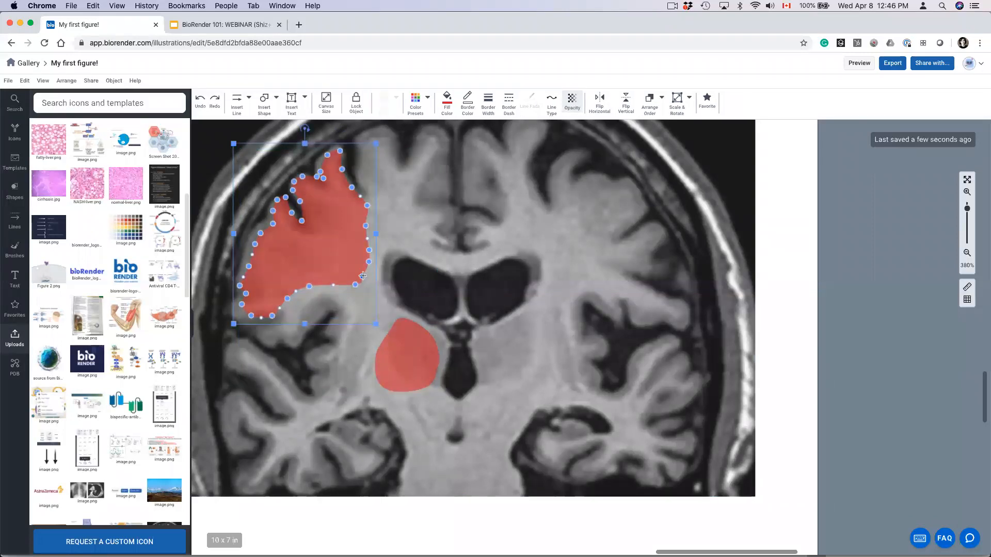
{"action": "left_click_drag", "start_coordinate": [363, 276], "coordinate": [367, 275]}
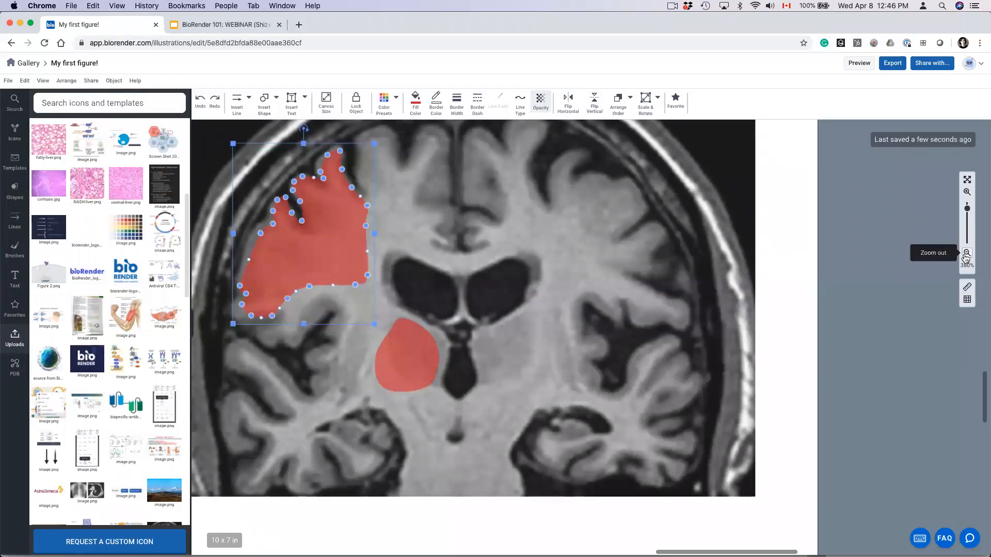
{"action": "left_click", "coordinate": [967, 253]}
{"action": "left_click", "coordinate": [470, 428]}
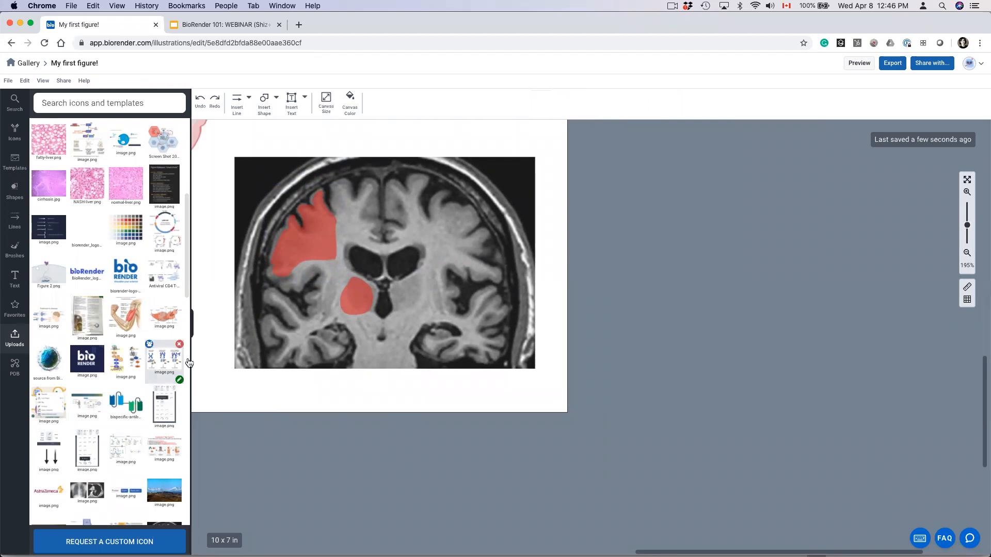
Examine the highlighted brain scan alongside the rest of the figure, out to the full canvas
{"action": "scroll", "coordinate": [290, 342], "scroll_direction": "left", "scroll_amount": 3}
{"action": "scroll", "coordinate": [290, 342], "scroll_direction": "up", "scroll_amount": 2}
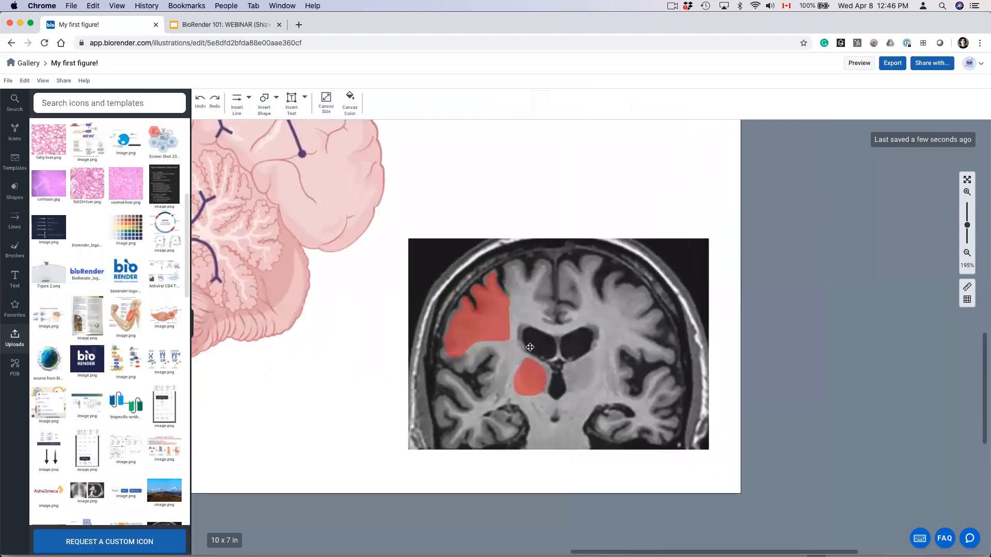
{"action": "left_click", "coordinate": [967, 253]}
{"action": "scroll", "coordinate": [559, 379], "scroll_direction": "left", "scroll_amount": 1}
{"action": "scroll", "coordinate": [559, 379], "scroll_direction": "up", "scroll_amount": 1}
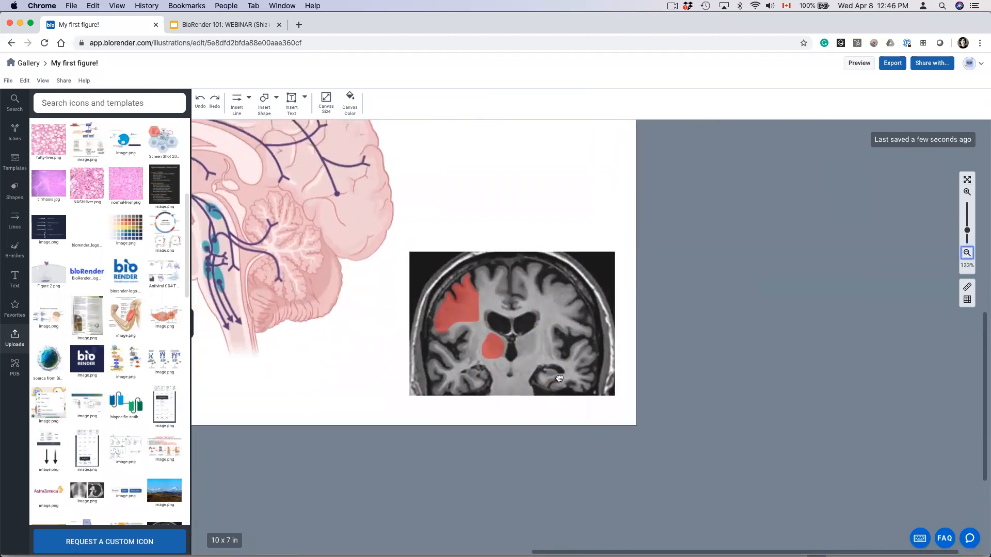
{"action": "scroll", "coordinate": [559, 378], "scroll_direction": "left", "scroll_amount": 3}
{"action": "scroll", "coordinate": [559, 378], "scroll_direction": "up", "scroll_amount": 2}
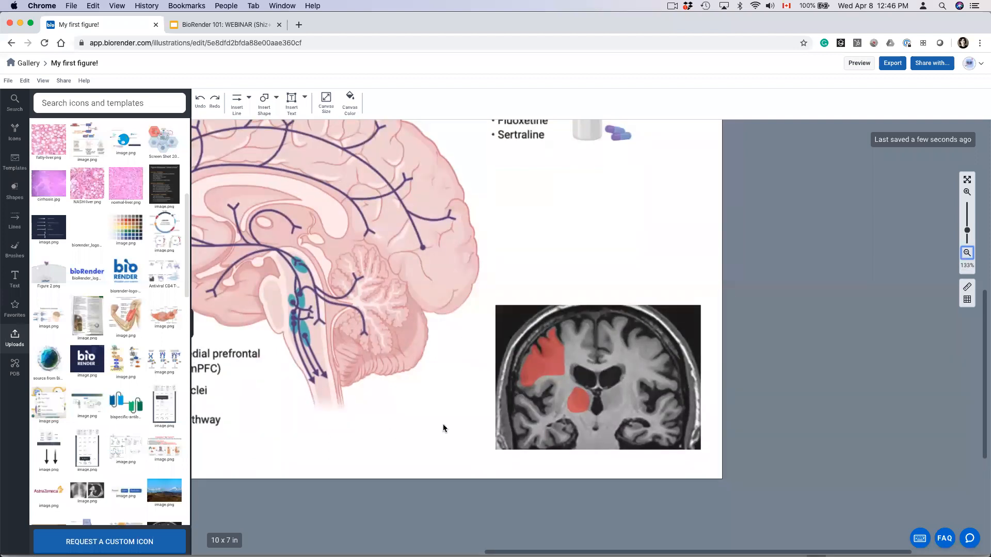
{"action": "scroll", "coordinate": [579, 396], "scroll_direction": "left", "scroll_amount": 3}
{"action": "scroll", "coordinate": [579, 395], "scroll_direction": "up", "scroll_amount": 2}
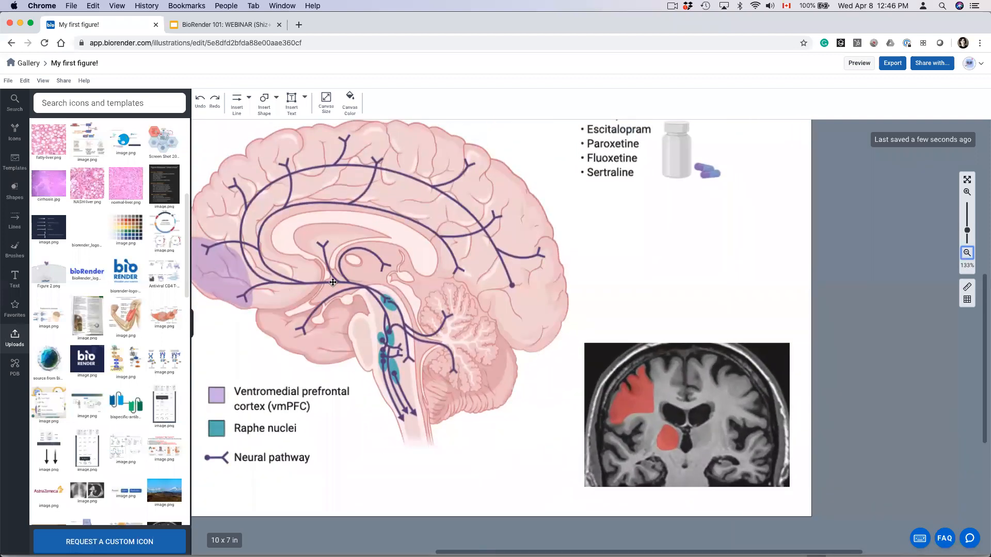
{"action": "scroll", "coordinate": [333, 283], "scroll_direction": "left", "scroll_amount": 1}
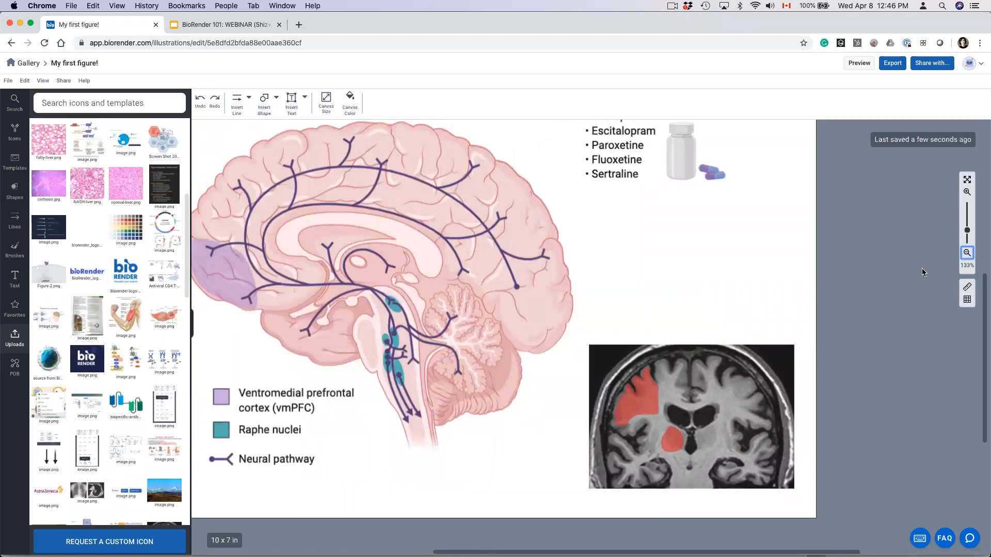
{"action": "left_click", "coordinate": [967, 253]}
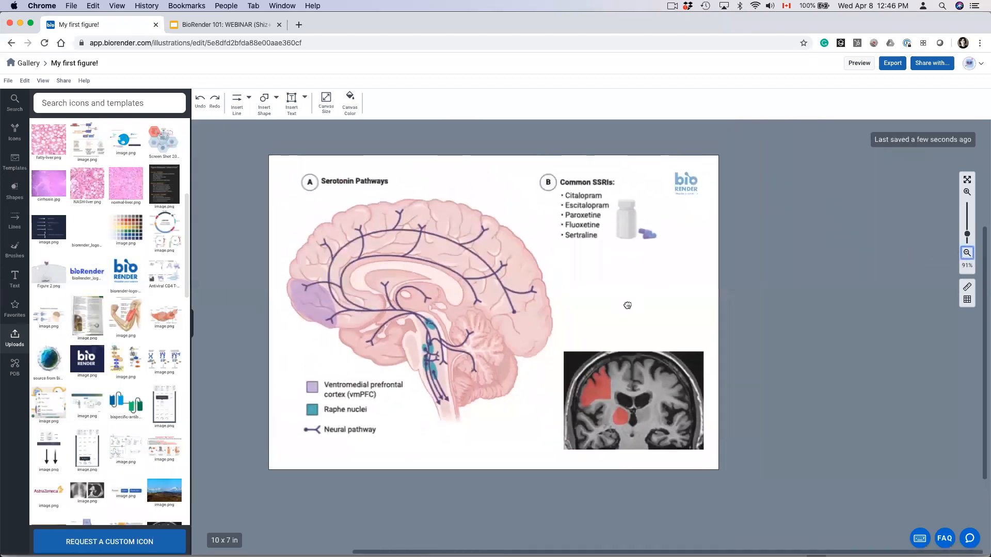
Start a new protein in the PDB Builder and load the structure with PDB ID 1HZH
{"action": "left_click", "coordinate": [13, 375]}
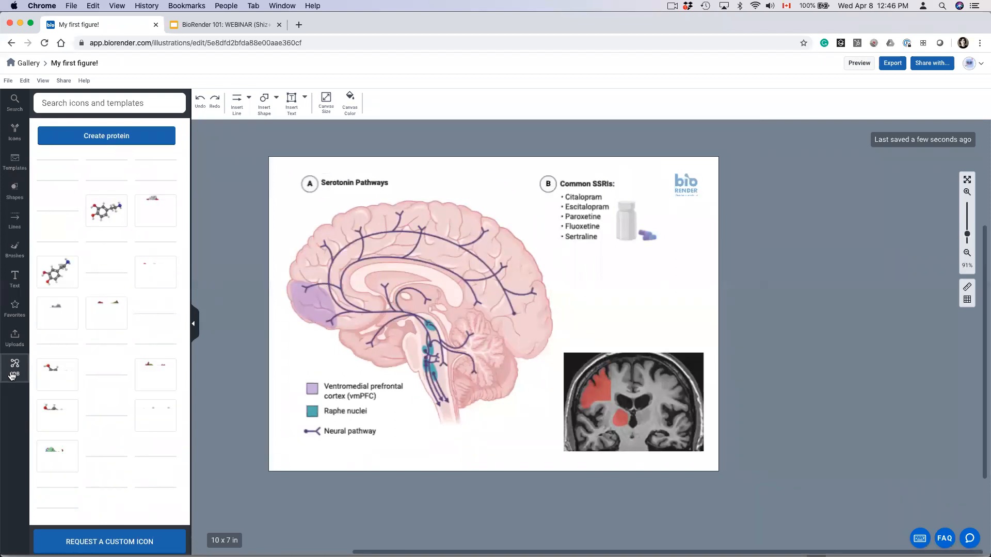
{"action": "mouse_move", "coordinate": [89, 181]}
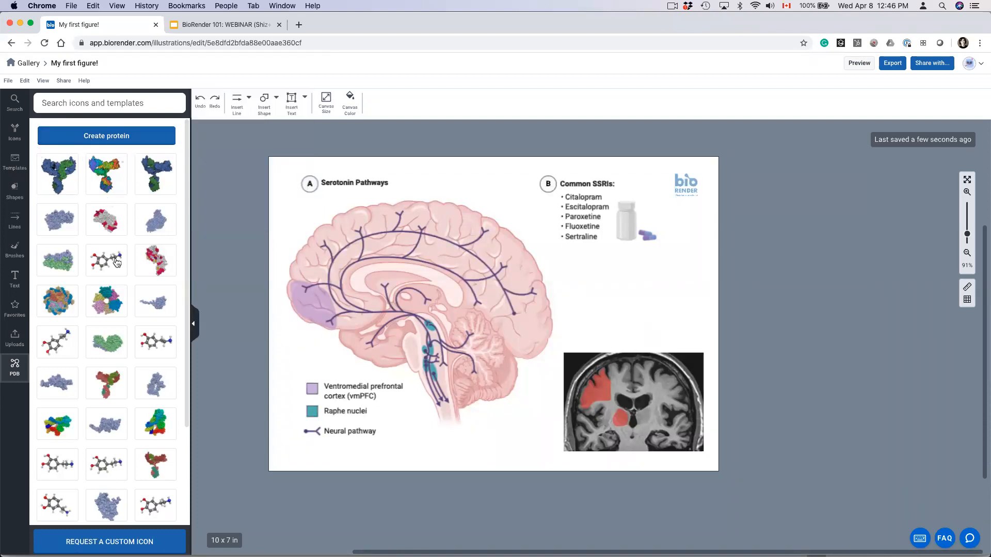
{"action": "mouse_move", "coordinate": [67, 394]}
{"action": "left_click", "coordinate": [129, 136]}
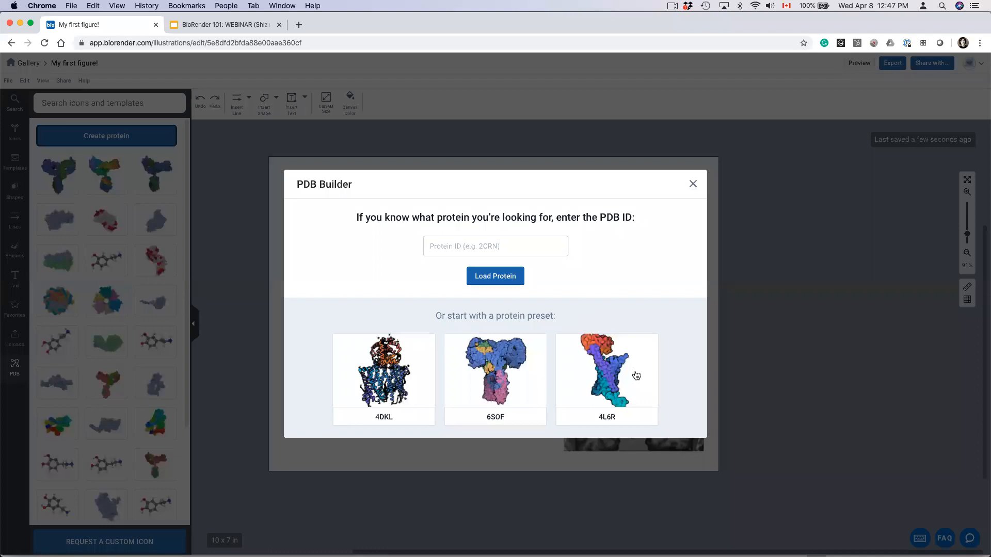
{"action": "left_click", "coordinate": [504, 245]}
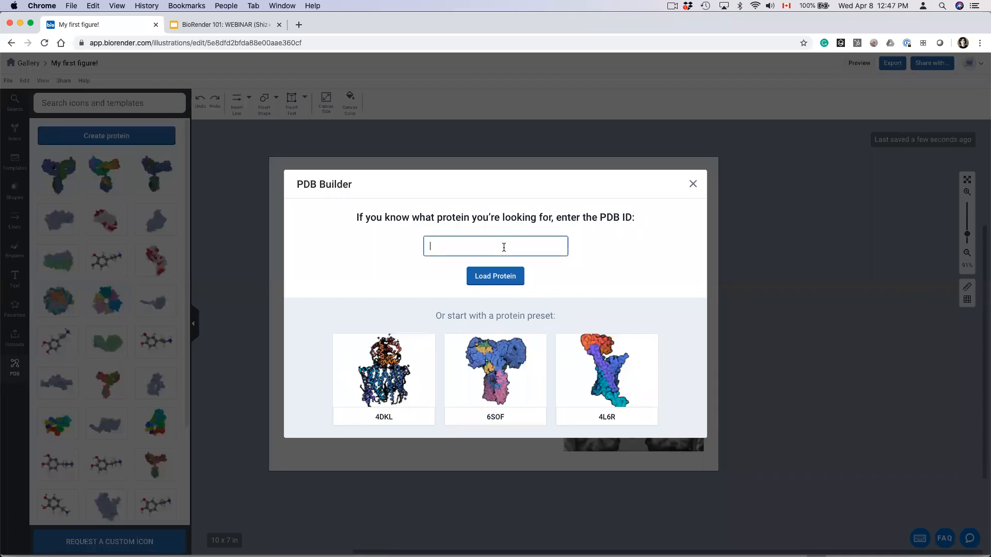
{"action": "type", "text": "1hzh"}
{"action": "left_click", "coordinate": [494, 275]}
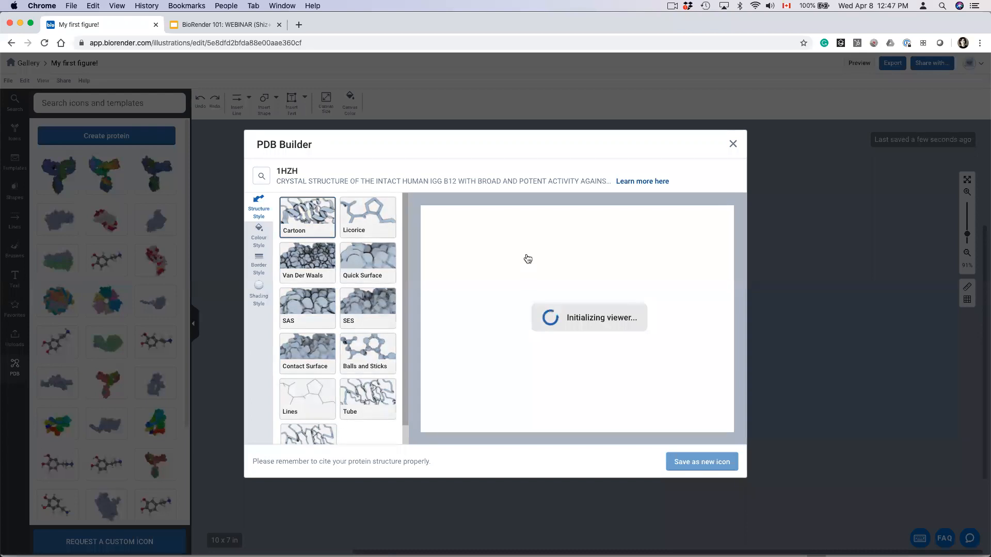
Set the protein's structure style to Van Der Waals and rotate the model to inspect it from several angles
{"action": "left_click_drag", "start_coordinate": [576, 286], "coordinate": [520, 242]}
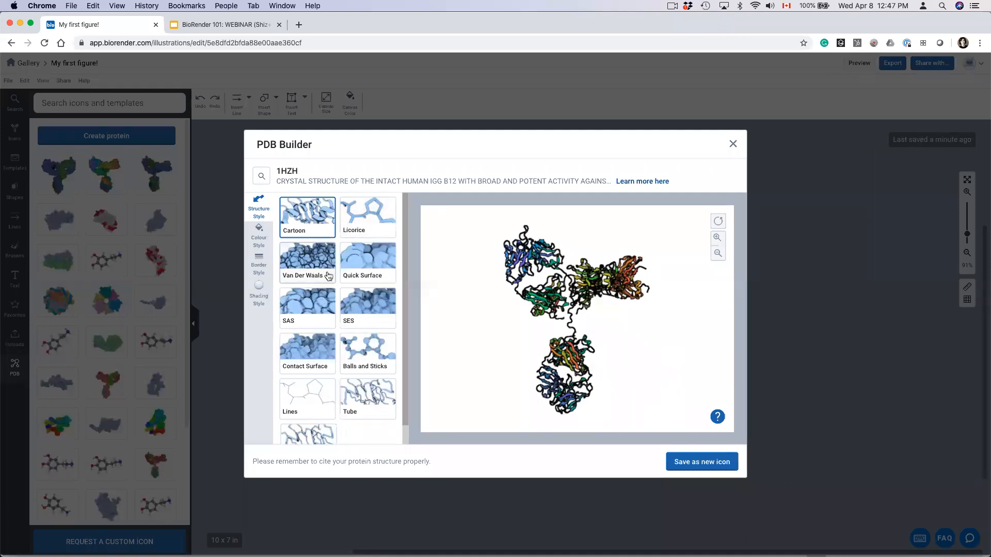
{"action": "left_click", "coordinate": [313, 278]}
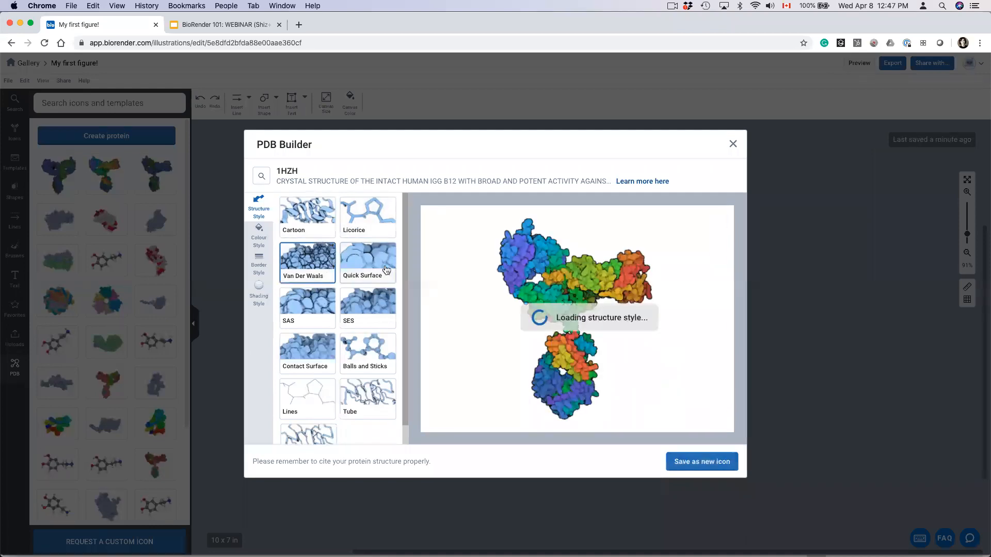
{"action": "left_click", "coordinate": [303, 267]}
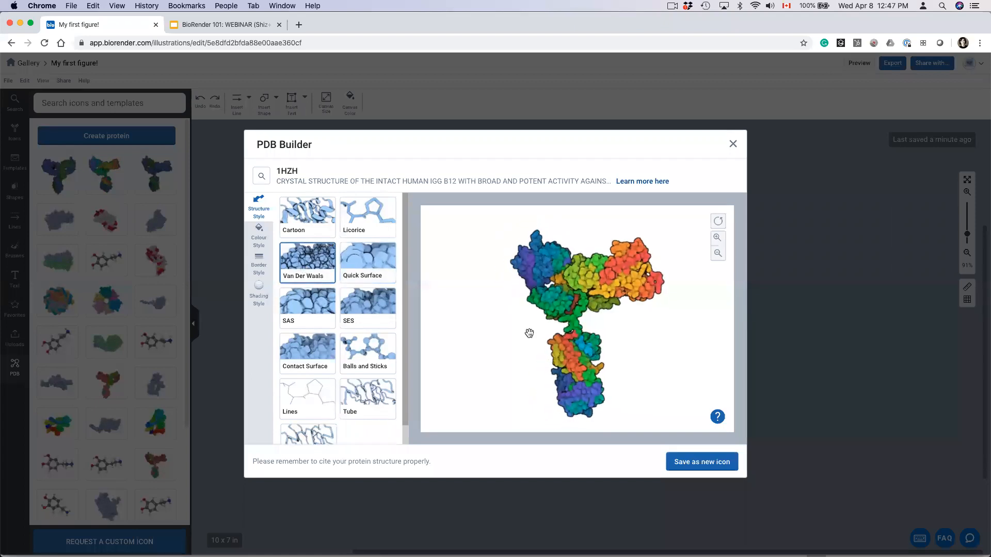
{"action": "left_click", "coordinate": [717, 238]}
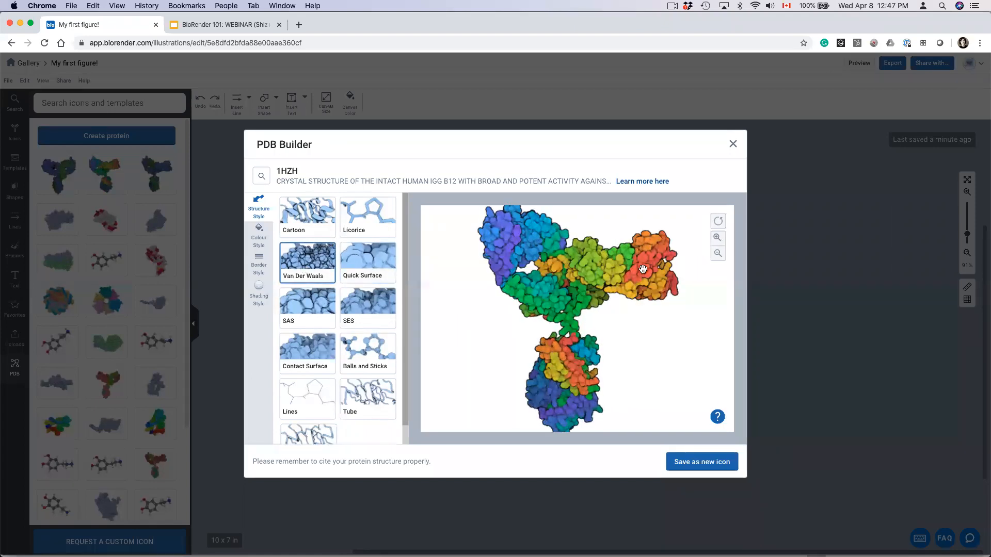
{"action": "left_click", "coordinate": [718, 253]}
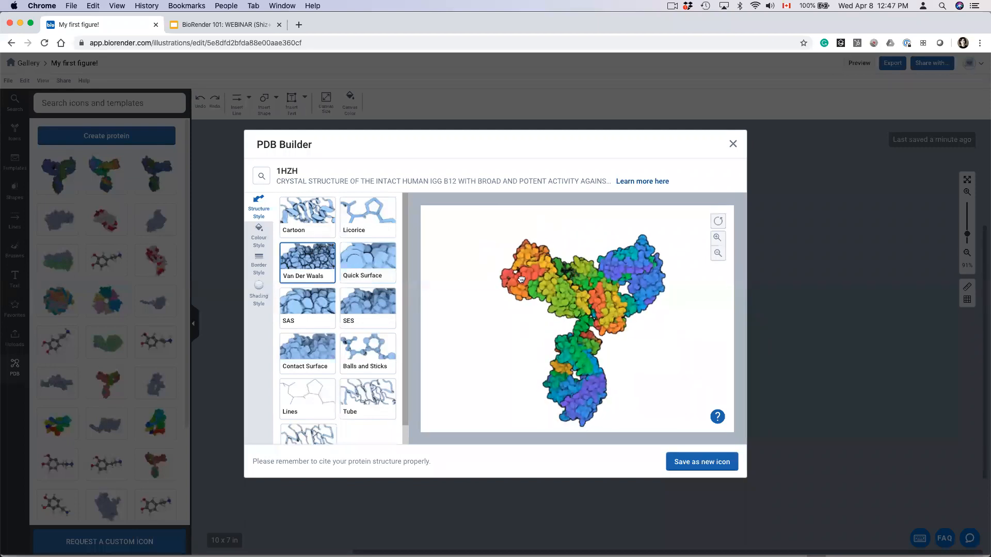
{"action": "left_click", "coordinate": [717, 238]}
{"action": "left_click", "coordinate": [718, 253]}
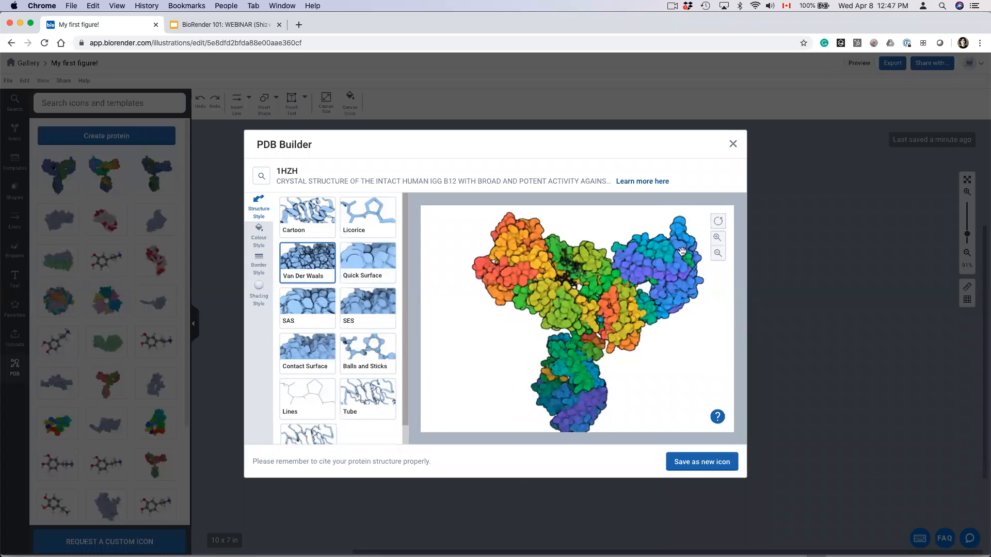
{"action": "left_click", "coordinate": [718, 253]}
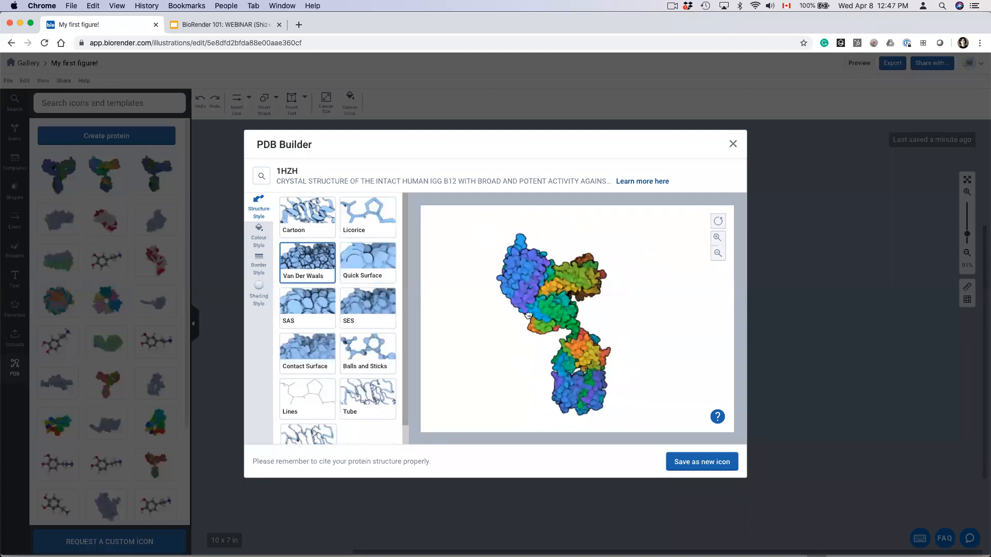
Try several pastel swatches of the Uniform colour style on the protein
{"action": "left_click", "coordinate": [259, 240]}
{"action": "left_click", "coordinate": [290, 225]}
{"action": "left_click", "coordinate": [305, 251]}
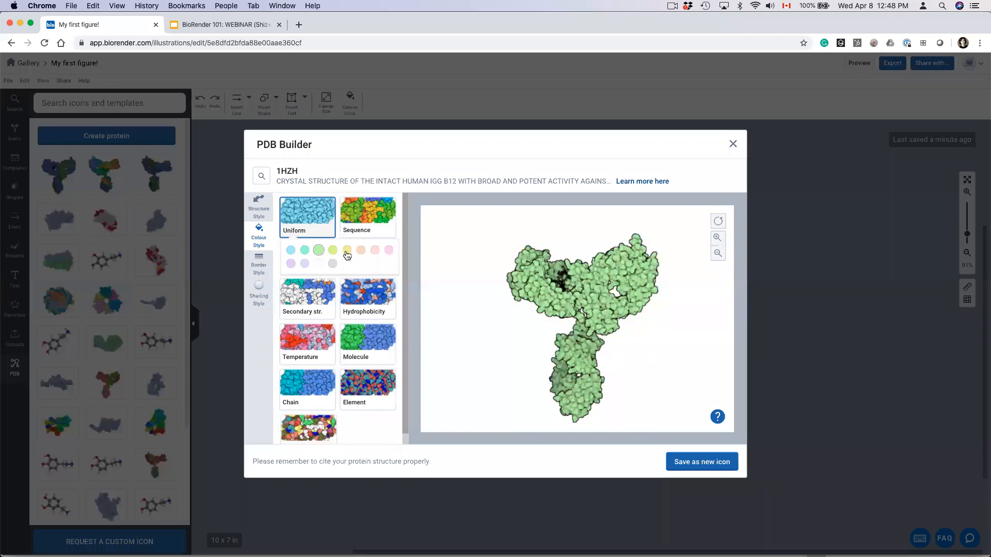
{"action": "left_click", "coordinate": [333, 250]}
{"action": "left_click", "coordinate": [362, 252]}
{"action": "left_click", "coordinate": [305, 251]}
{"action": "left_click", "coordinate": [291, 251]}
Compare the Temperature and Chain colour styles on the protein, settle on Molecule, and turn the model slightly
{"action": "left_click", "coordinate": [370, 351]}
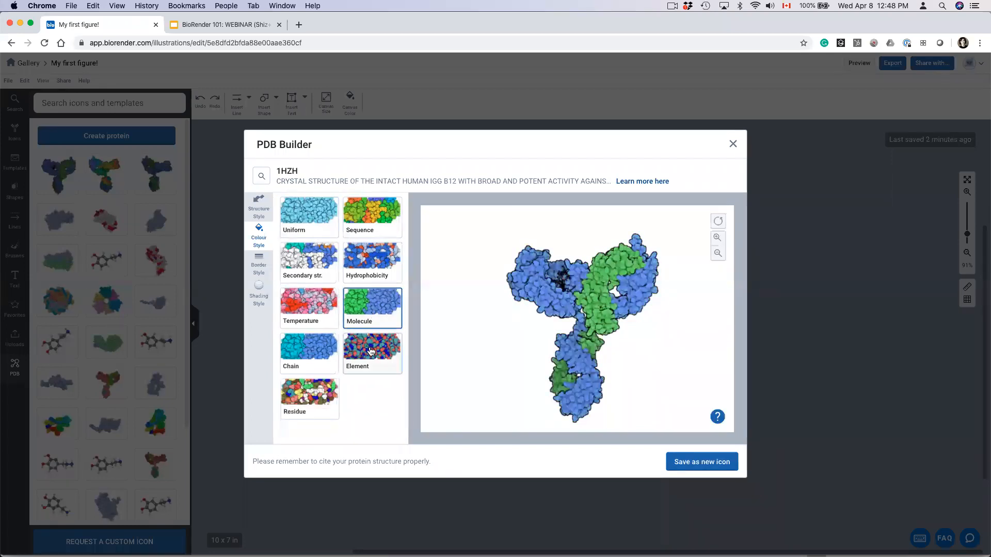
{"action": "left_click", "coordinate": [303, 307]}
{"action": "left_click", "coordinate": [308, 361]}
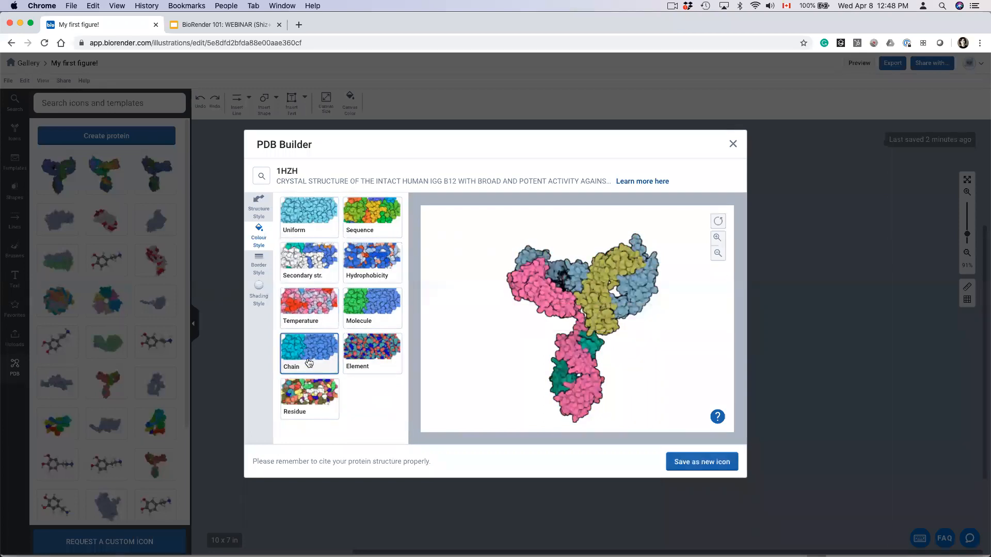
{"action": "left_click", "coordinate": [362, 297]}
{"action": "left_click_drag", "start_coordinate": [550, 395], "coordinate": [568, 394]}
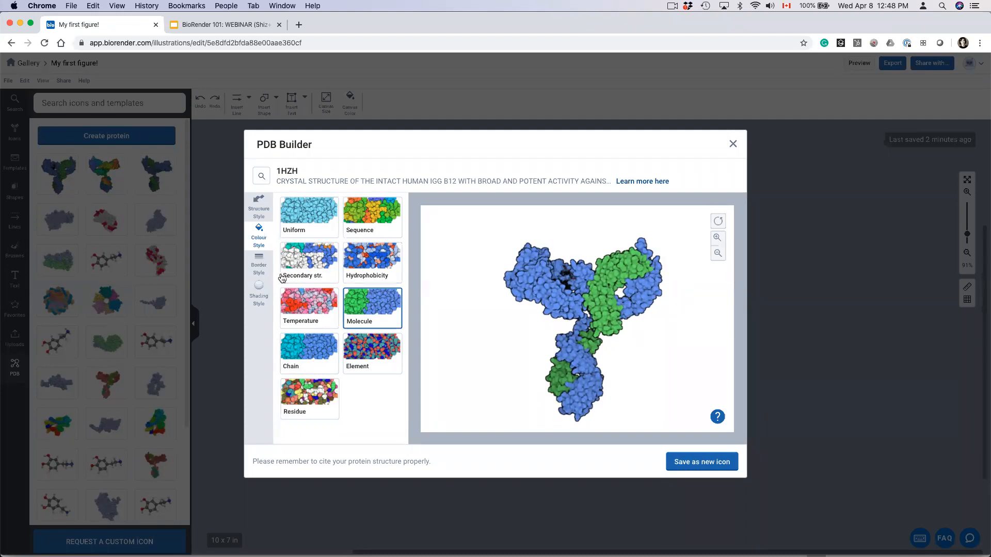
Compare the Flat and Toon shading styles up close and apply Toon to the protein
{"action": "left_click", "coordinate": [257, 288]}
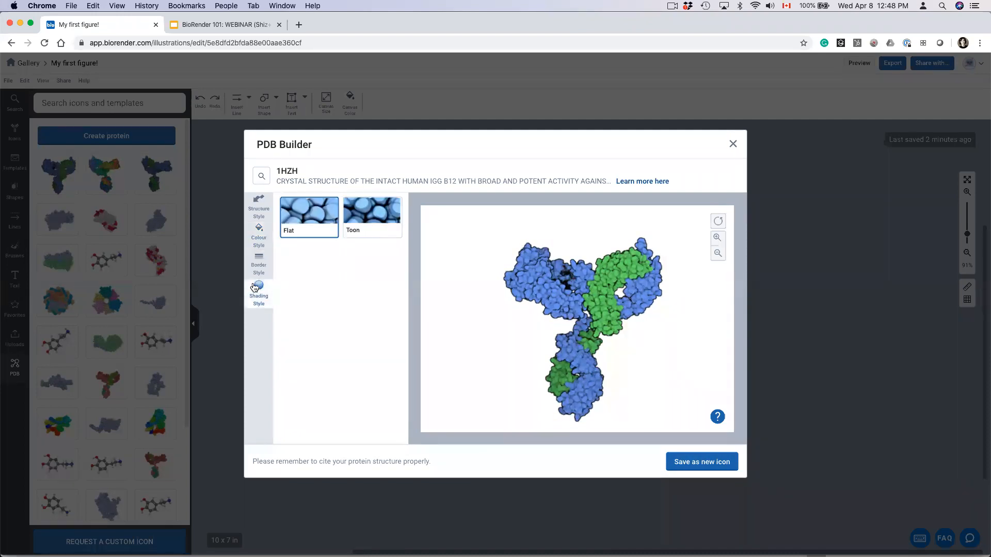
{"action": "left_click", "coordinate": [718, 237]}
{"action": "left_click", "coordinate": [383, 217]}
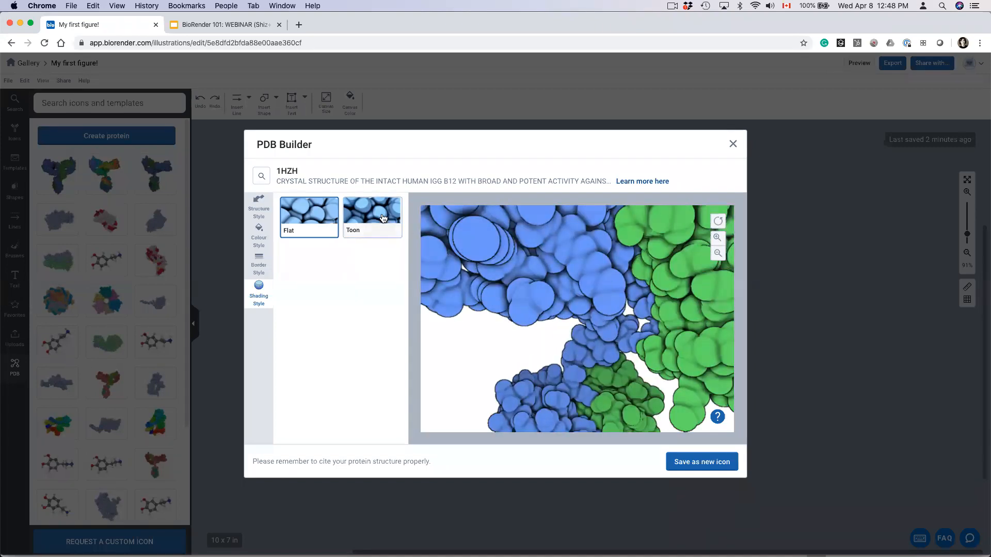
{"action": "left_click", "coordinate": [718, 254]}
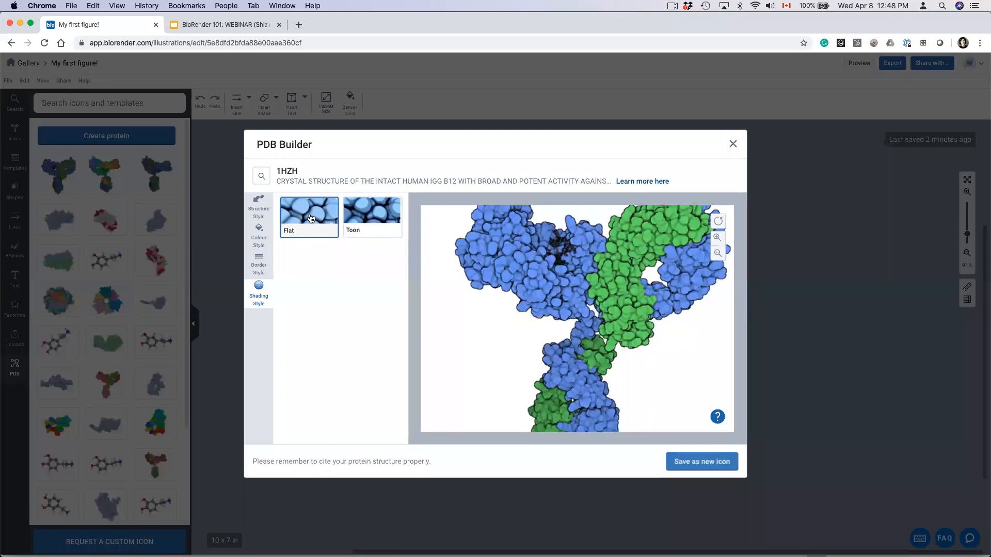
{"action": "left_click", "coordinate": [718, 254]}
{"action": "left_click", "coordinate": [721, 240]}
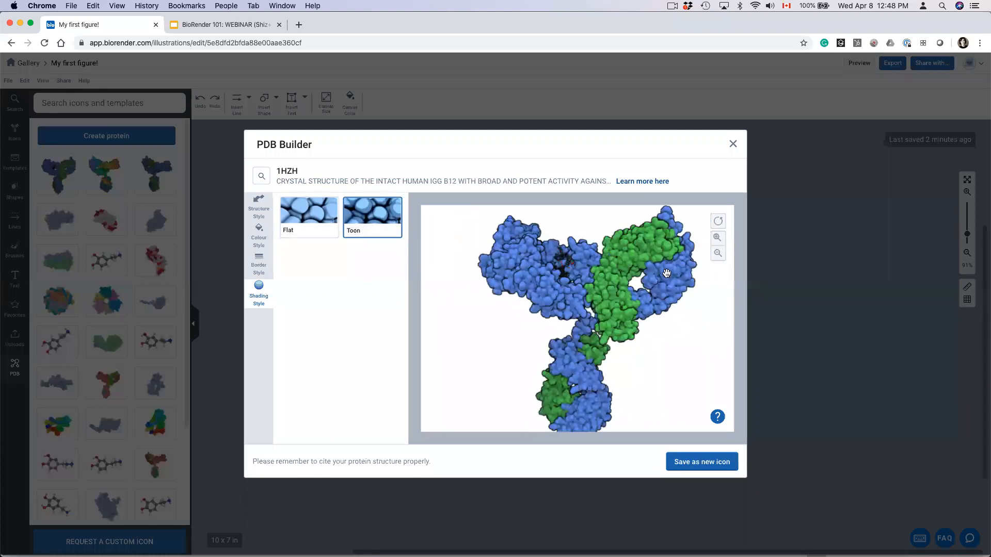
{"action": "left_click", "coordinate": [718, 254]}
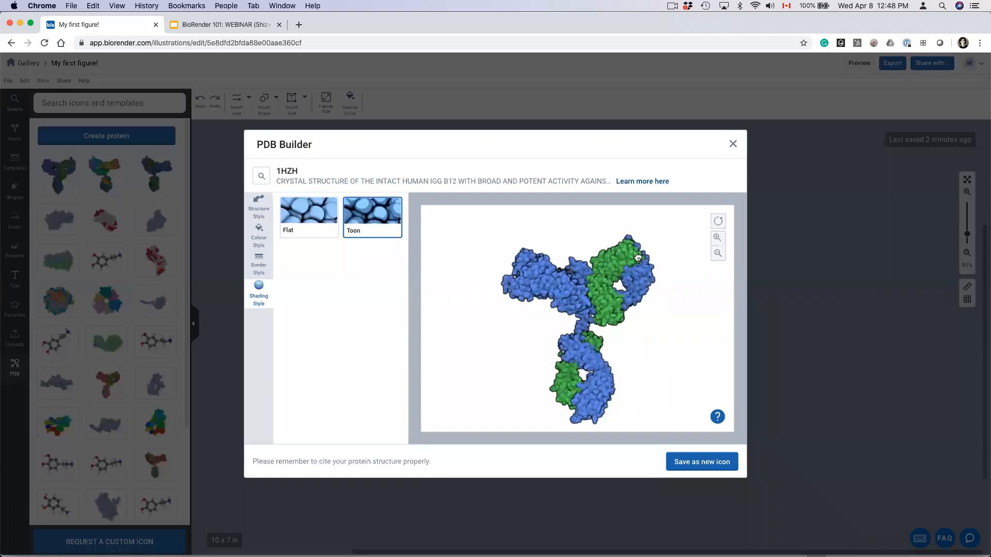
Save the protein as a new icon, scale it down, and position it between the SSRI list and the brain scan
{"action": "left_click", "coordinate": [702, 462]}
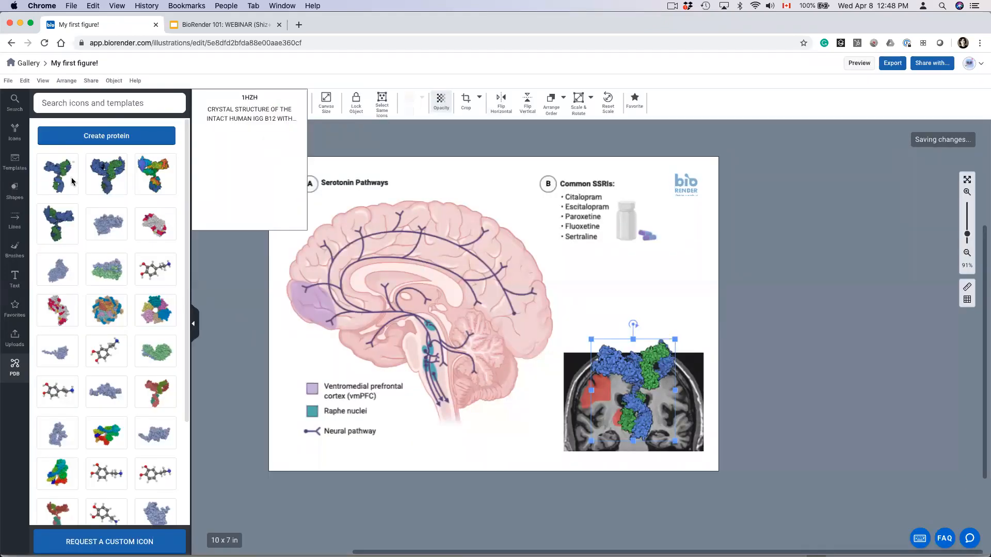
{"action": "mouse_move", "coordinate": [141, 192]}
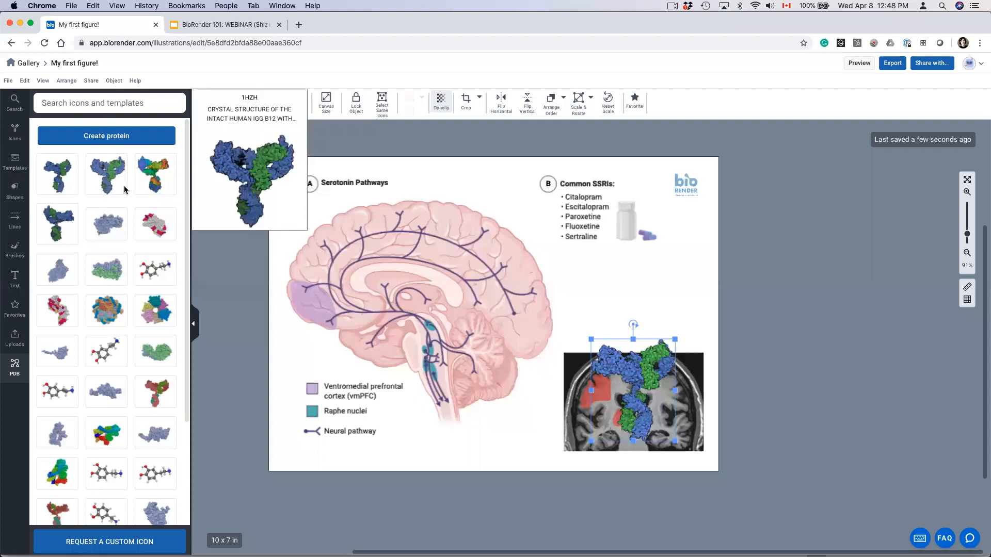
{"action": "left_click_drag", "start_coordinate": [621, 365], "coordinate": [589, 261]}
{"action": "left_click_drag", "start_coordinate": [646, 238], "coordinate": [628, 255]}
{"action": "left_click_drag", "start_coordinate": [605, 288], "coordinate": [639, 293]}
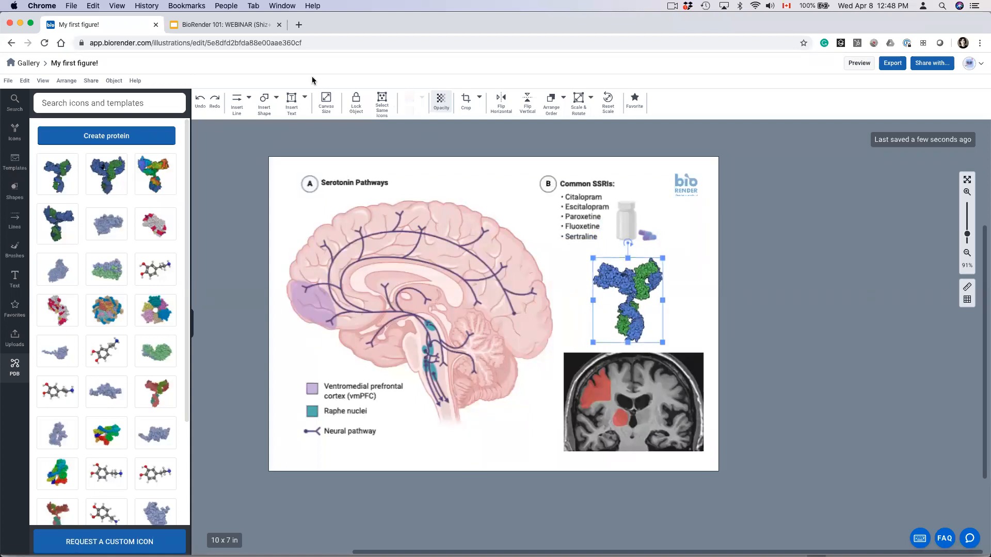
Draw an arrow from the brain scan up to the protein and bend it outward into a curve
{"action": "left_click", "coordinate": [237, 100]}
{"action": "left_click", "coordinate": [265, 171]}
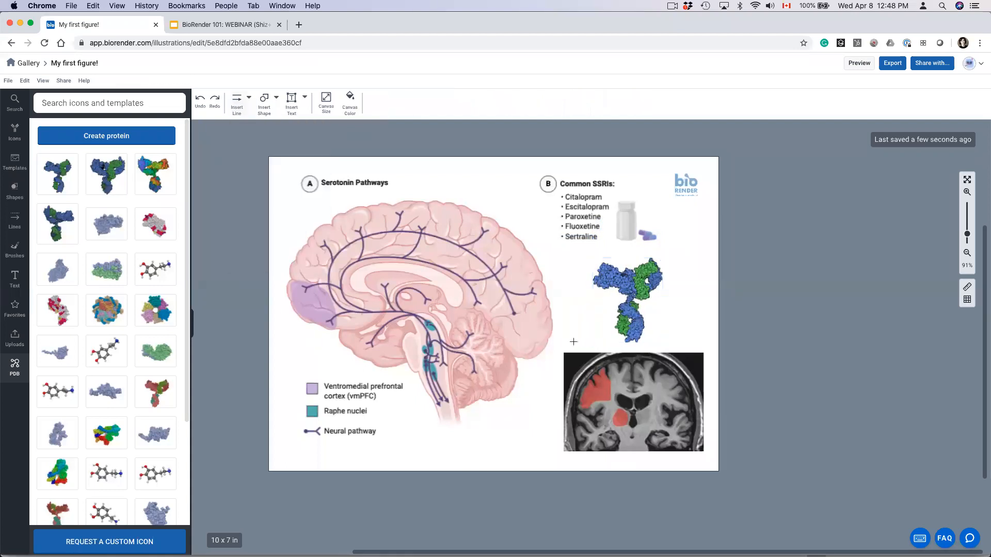
{"action": "left_click_drag", "start_coordinate": [599, 382], "coordinate": [586, 290]}
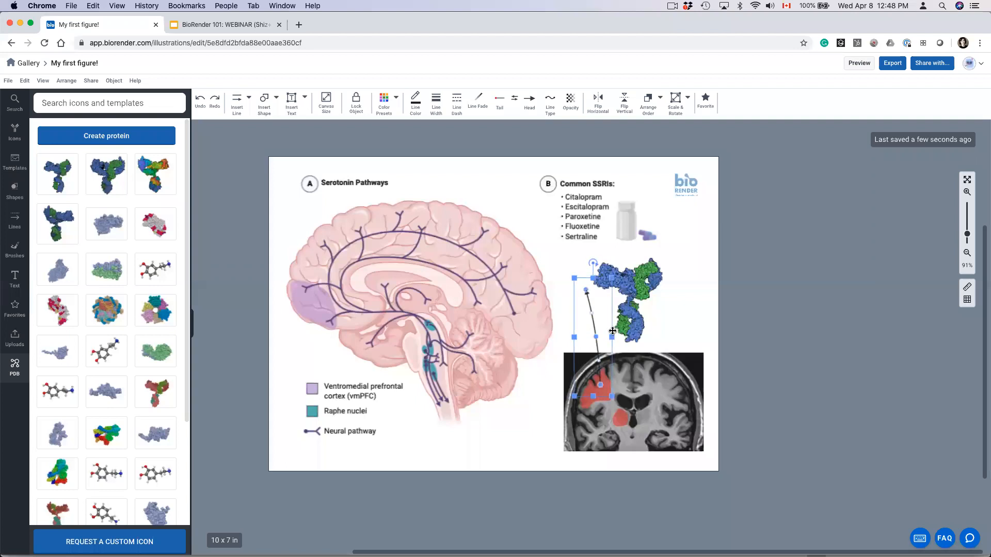
{"action": "left_click_drag", "start_coordinate": [590, 335], "coordinate": [562, 338]}
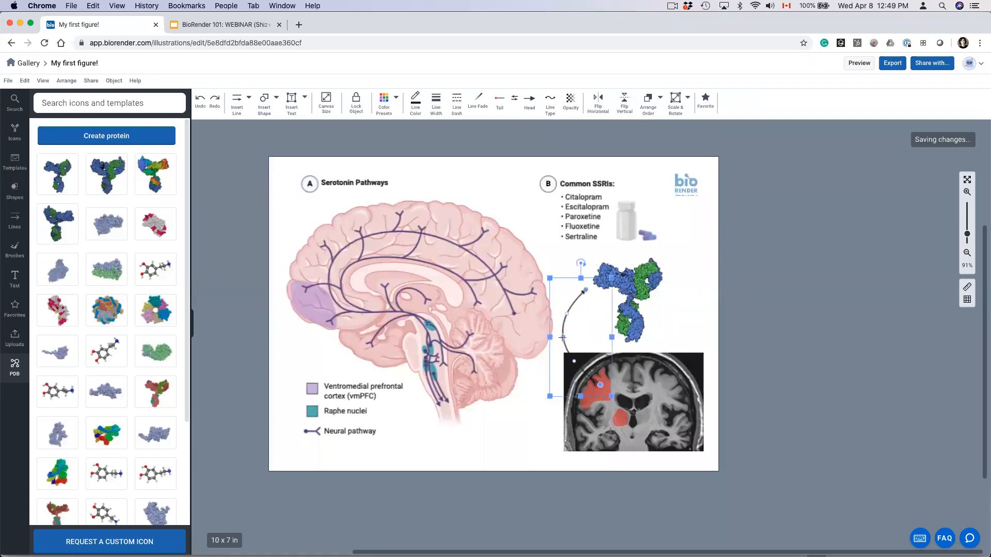
Keep the arrowhead at the protein end and reposition the curved arrow and the protein so they no longer overlap
{"action": "left_click", "coordinate": [514, 103]}
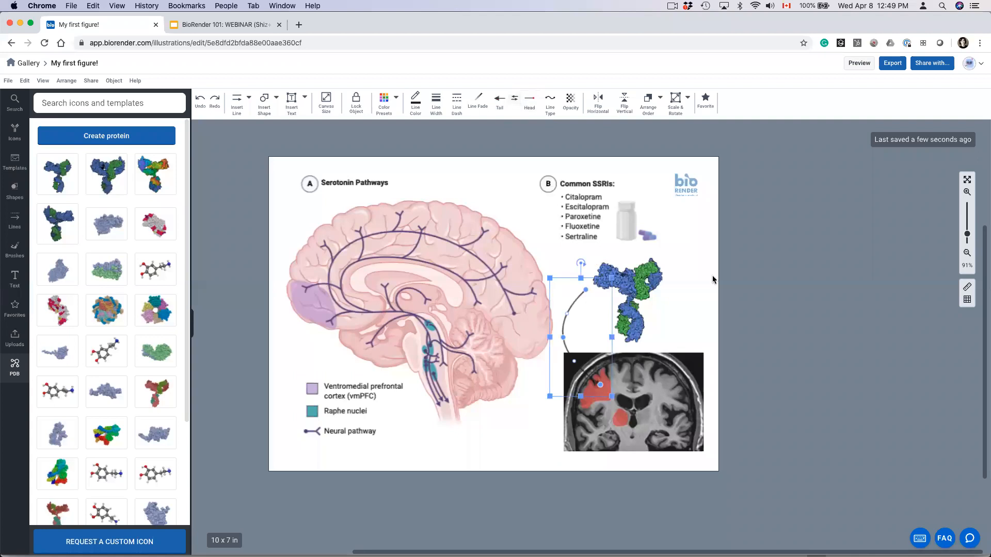
{"action": "left_click", "coordinate": [515, 100]}
{"action": "left_click_drag", "start_coordinate": [571, 309], "coordinate": [578, 314]}
{"action": "mouse_move", "coordinate": [626, 284]}
{"action": "left_mouse_down"}
{"action": "mouse_move", "coordinate": [647, 267]}
{"action": "mouse_move", "coordinate": [624, 293]}
{"action": "left_mouse_up"}
{"action": "left_click", "coordinate": [712, 272]}
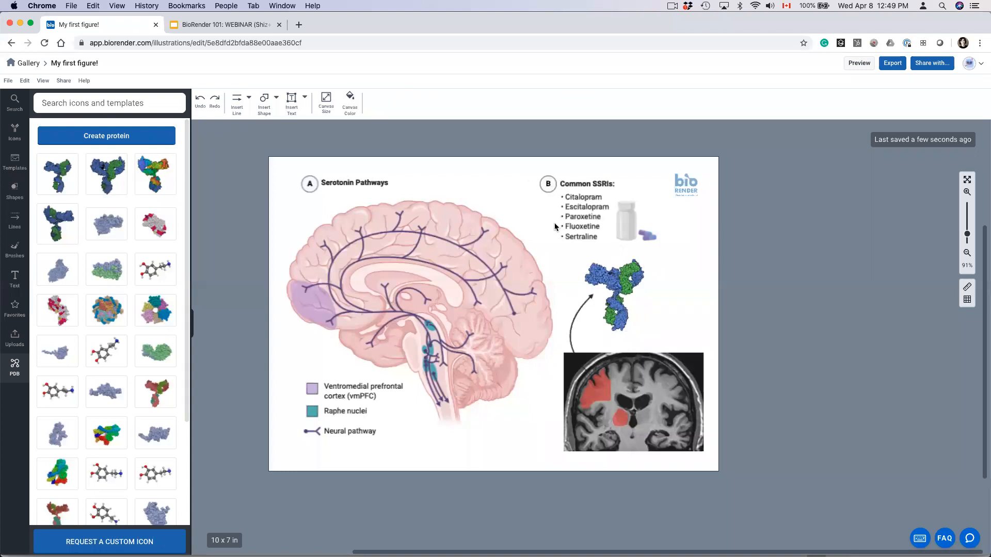
Scale the Serotonin Pathways brain group down slightly so it clears the panel B column
{"action": "left_click", "coordinate": [457, 341]}
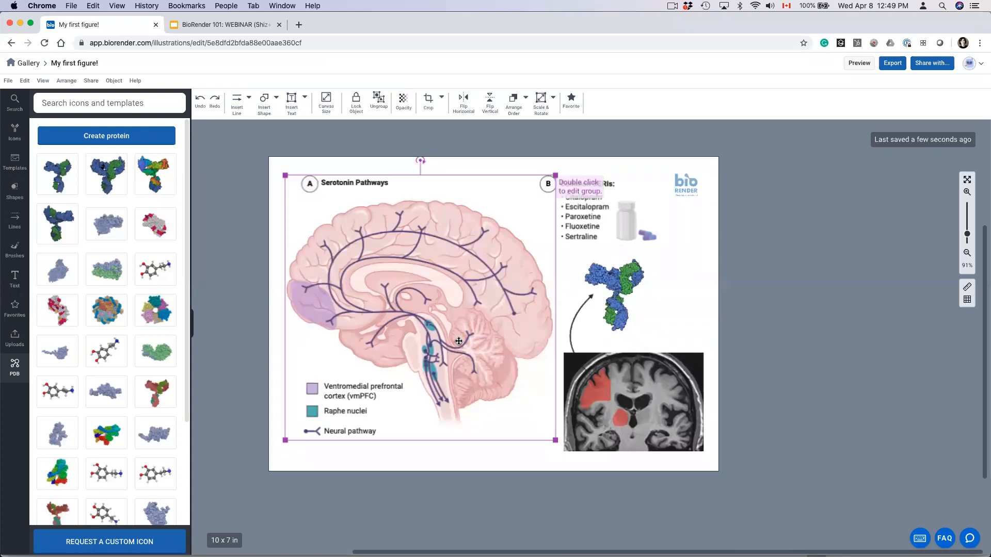
{"action": "left_click_drag", "start_coordinate": [559, 178], "coordinate": [546, 183]}
{"action": "left_click_drag", "start_coordinate": [335, 311], "coordinate": [333, 302]}
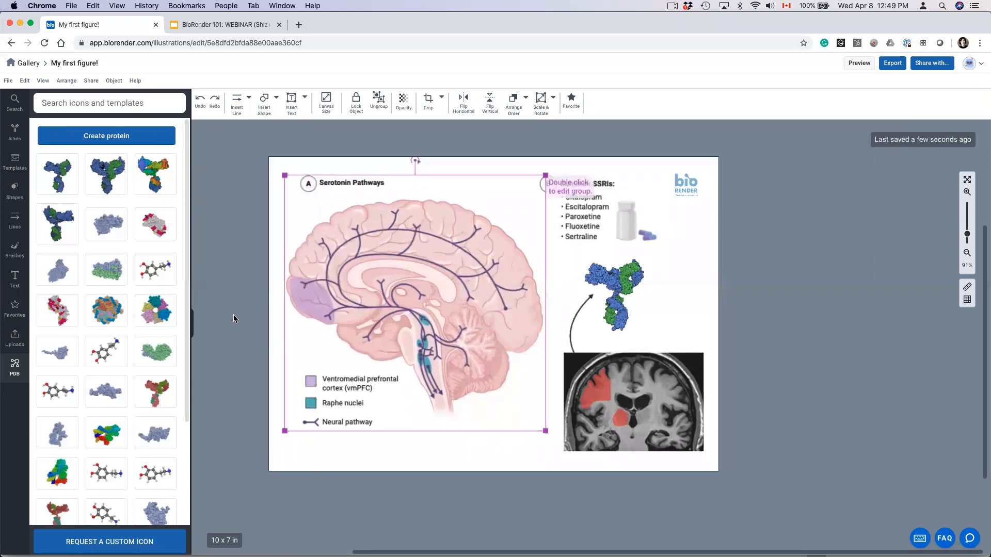
{"action": "left_click", "coordinate": [233, 318]}
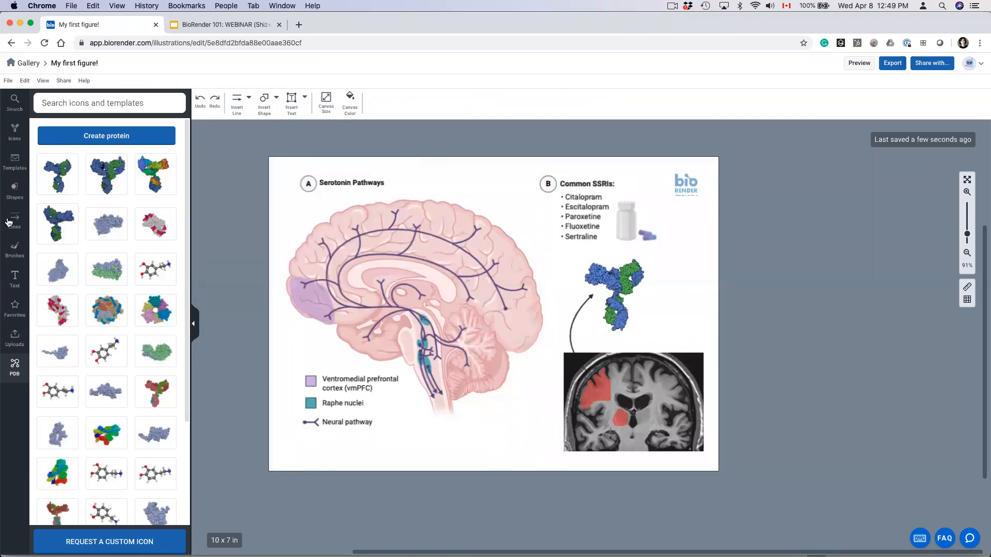
{"action": "left_click", "coordinate": [15, 339]}
{"action": "left_click", "coordinate": [14, 309]}
{"action": "left_click", "coordinate": [15, 219]}
{"action": "left_click", "coordinate": [15, 162]}
{"action": "left_click", "coordinate": [19, 135]}
Delete everything on the canvas and add the Protein Peptide Mass Spectrometry template from Lab & Protocols to the illustration
{"action": "left_click", "coordinate": [21, 149]}
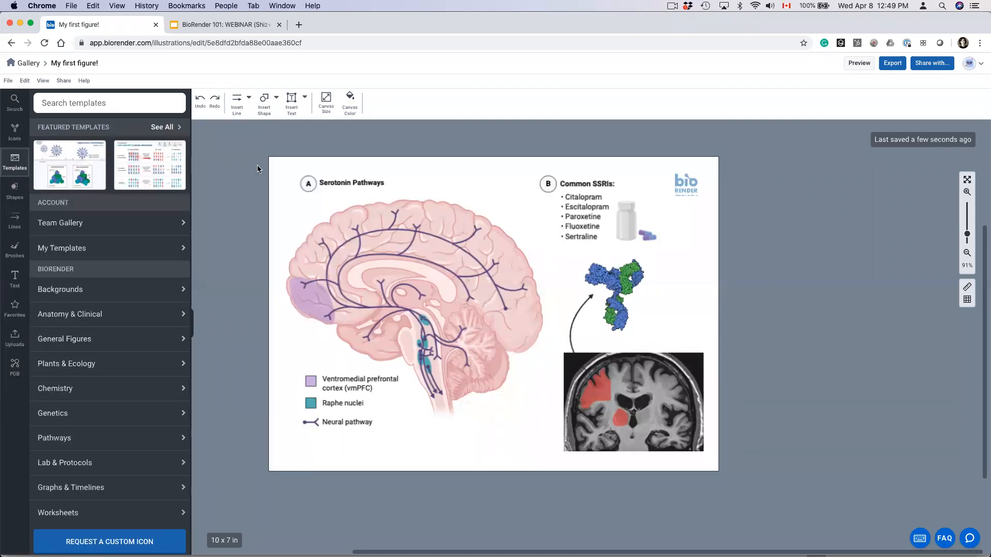
{"action": "left_click_drag", "start_coordinate": [249, 154], "coordinate": [762, 484]}
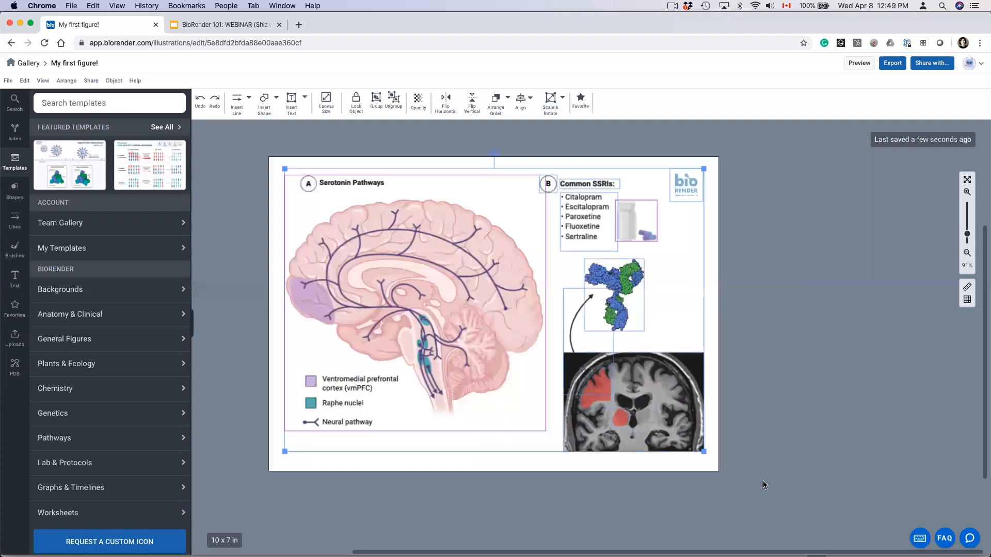
{"action": "key", "text": "BackSpace"}
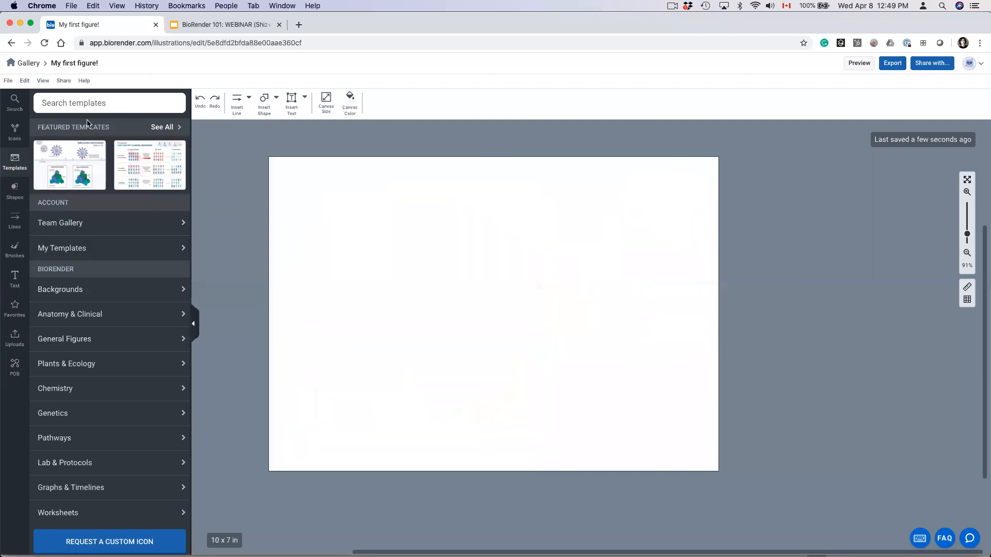
{"action": "left_click", "coordinate": [86, 103]}
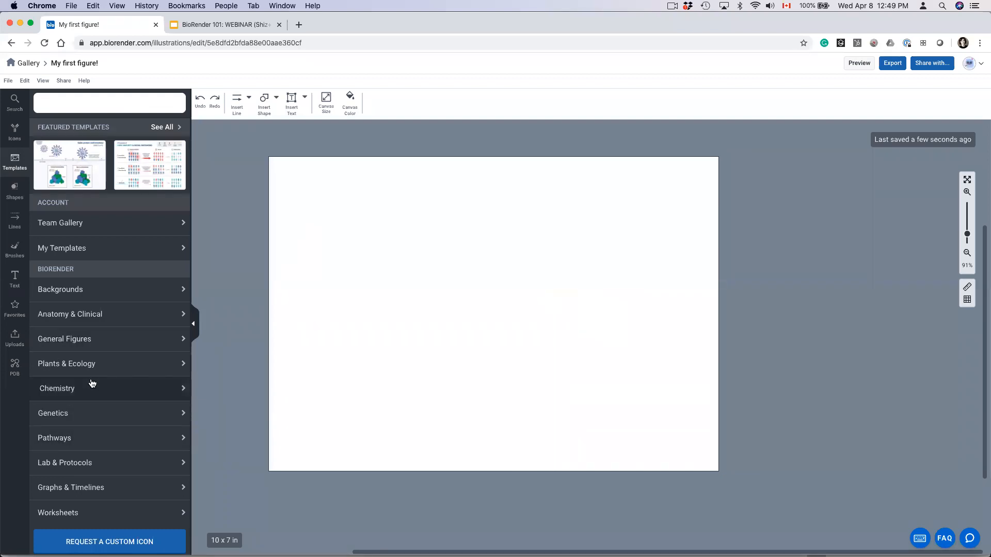
{"action": "left_click", "coordinate": [101, 463]}
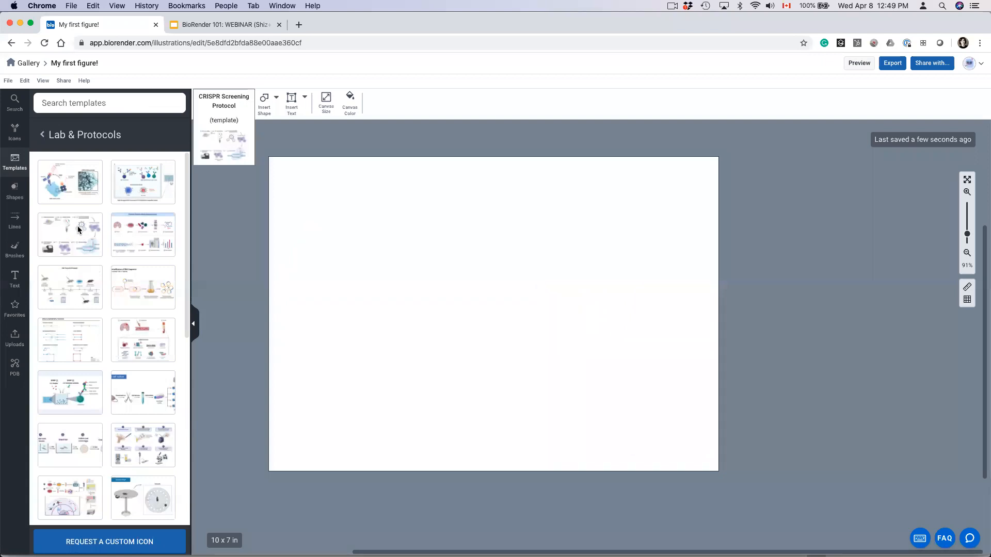
{"action": "left_click", "coordinate": [130, 241]}
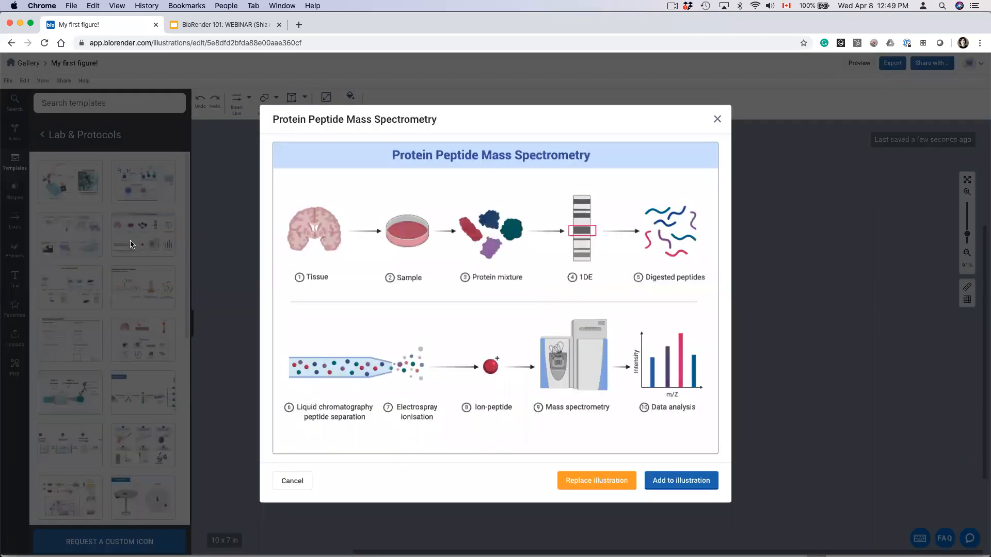
{"action": "left_click", "coordinate": [697, 480]}
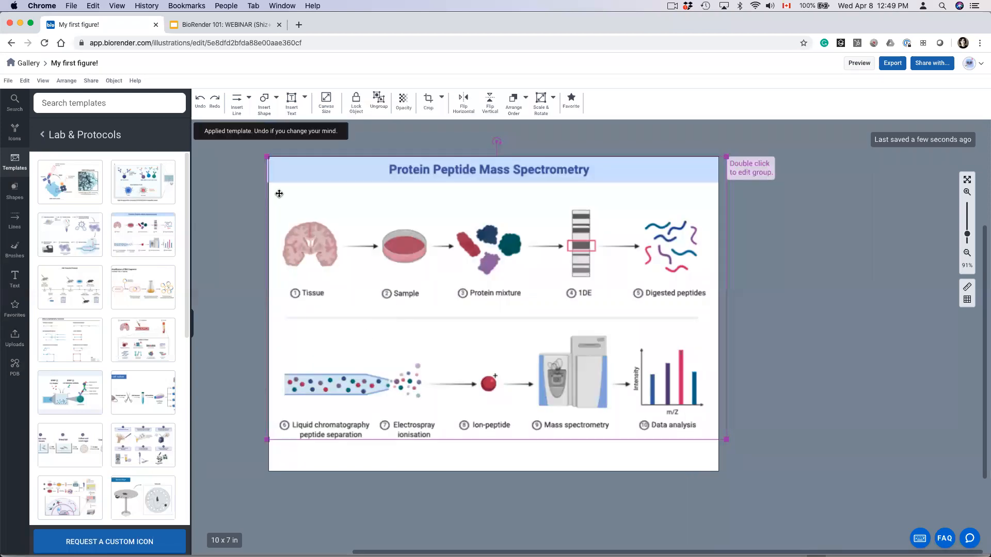
Delete the blue title banner and the heading text inside the template group, and leave group editing
{"action": "double_click", "coordinate": [285, 175]}
{"action": "left_click", "coordinate": [402, 178]}
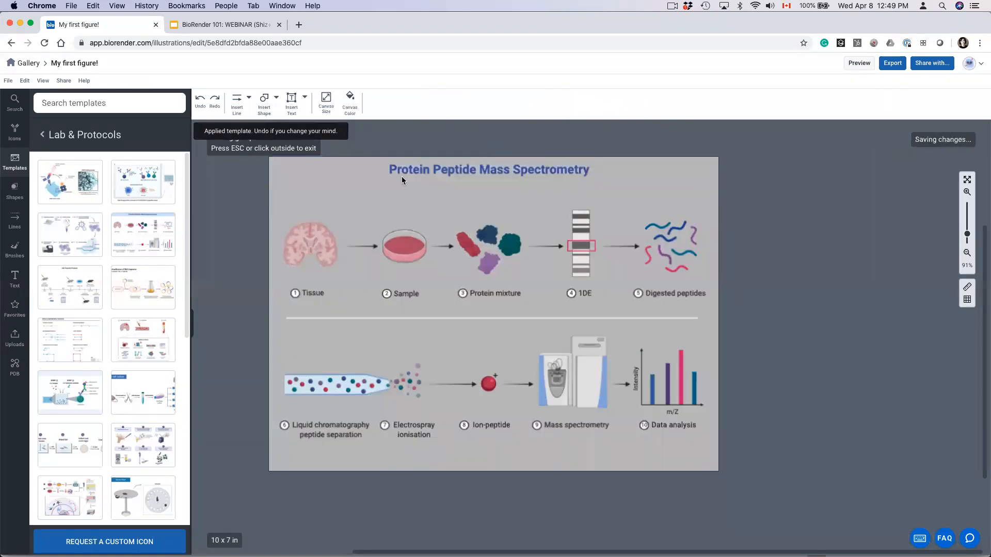
{"action": "key", "text": "BackSpace"}
{"action": "key", "text": "Escape"}
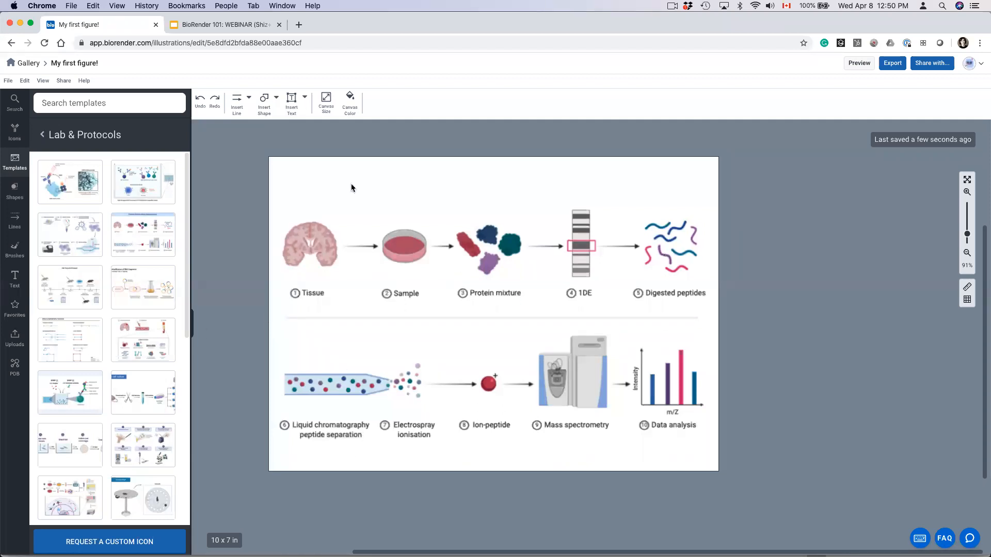
Delete the grey mass spectrometer icon above the Mass spectrometry label within the template group
{"action": "left_click", "coordinate": [567, 404]}
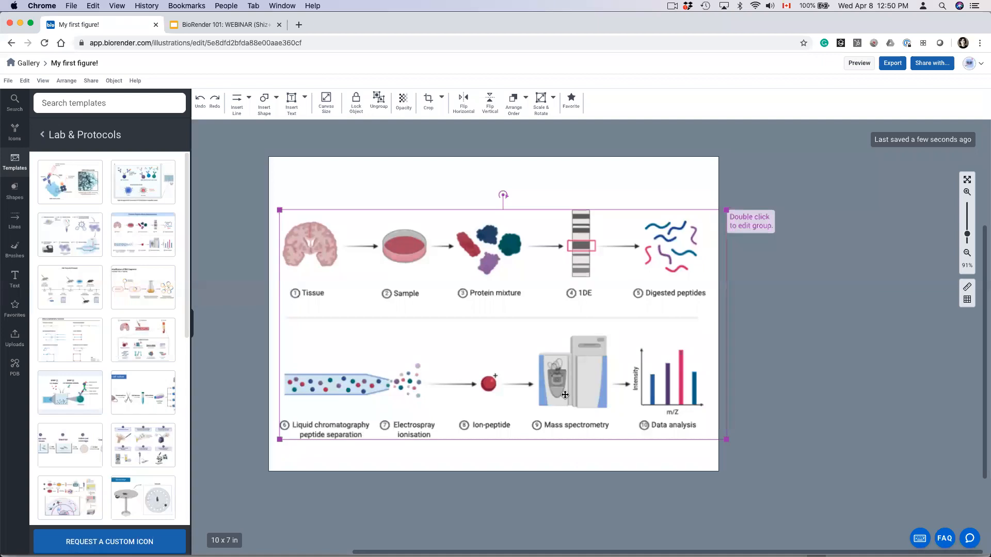
{"action": "double_click", "coordinate": [565, 395]}
{"action": "key", "text": "BackSpace"}
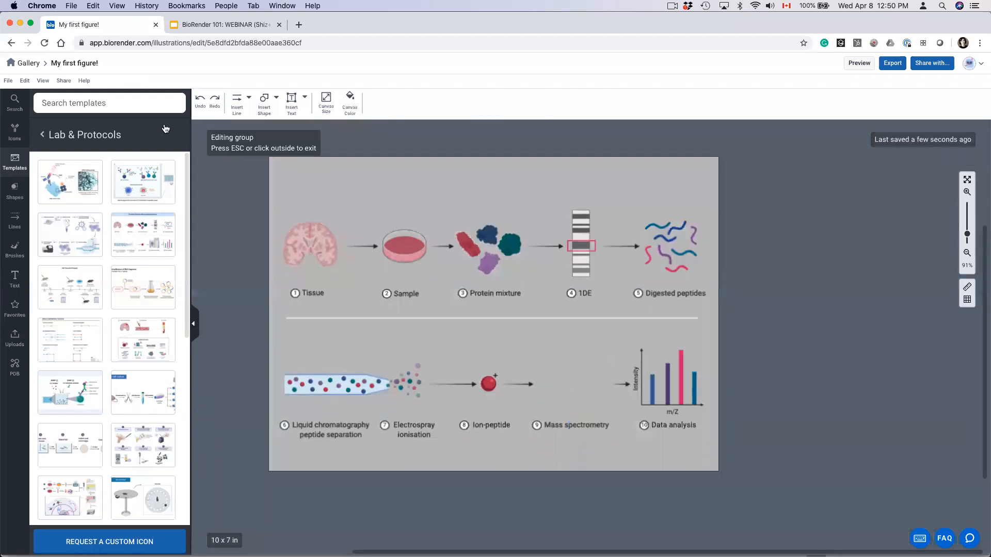
Search the icons for "mass" and place the LC-MS/MS Machine (QTRAP 4500) above the Mass spectrometry label, sized to fit
{"action": "left_click", "coordinate": [143, 101]}
{"action": "type", "text": "mass"}
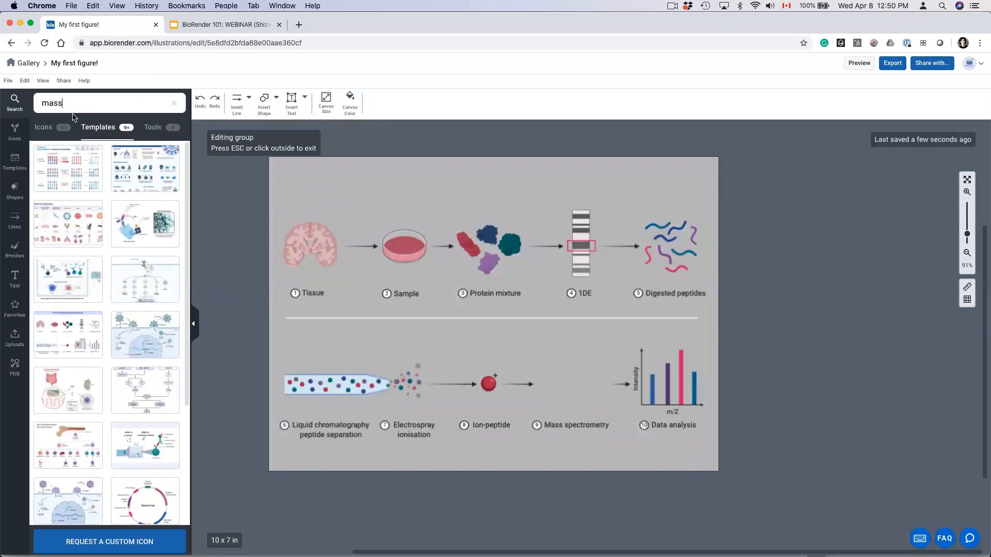
{"action": "left_click", "coordinate": [43, 129]}
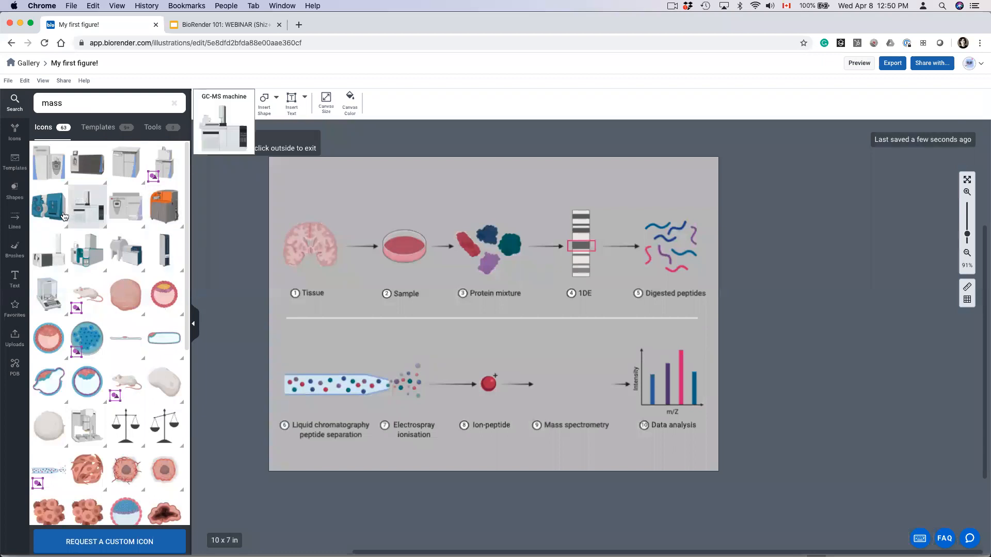
{"action": "mouse_move", "coordinate": [60, 216]}
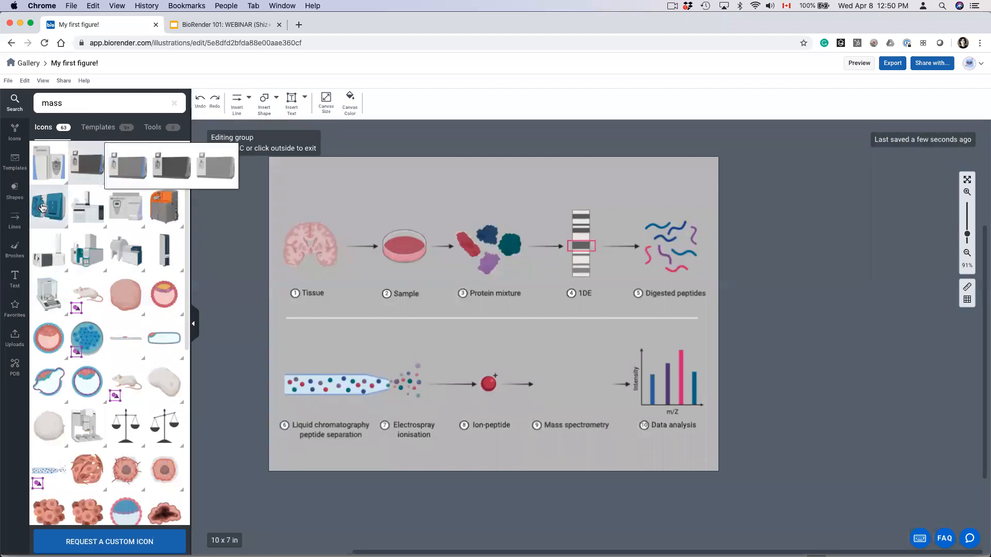
{"action": "left_click_drag", "start_coordinate": [46, 210], "coordinate": [605, 356]}
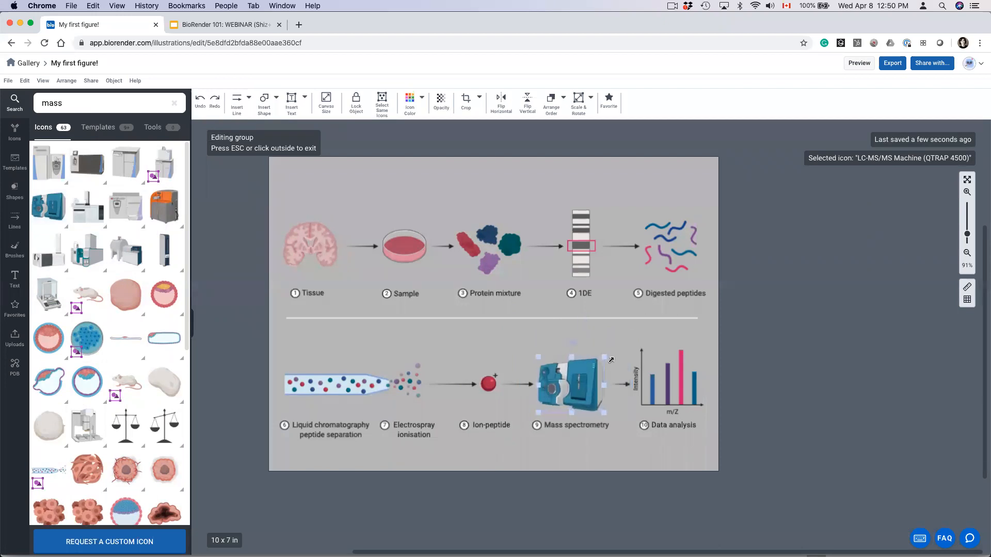
{"action": "left_click", "coordinate": [708, 332]}
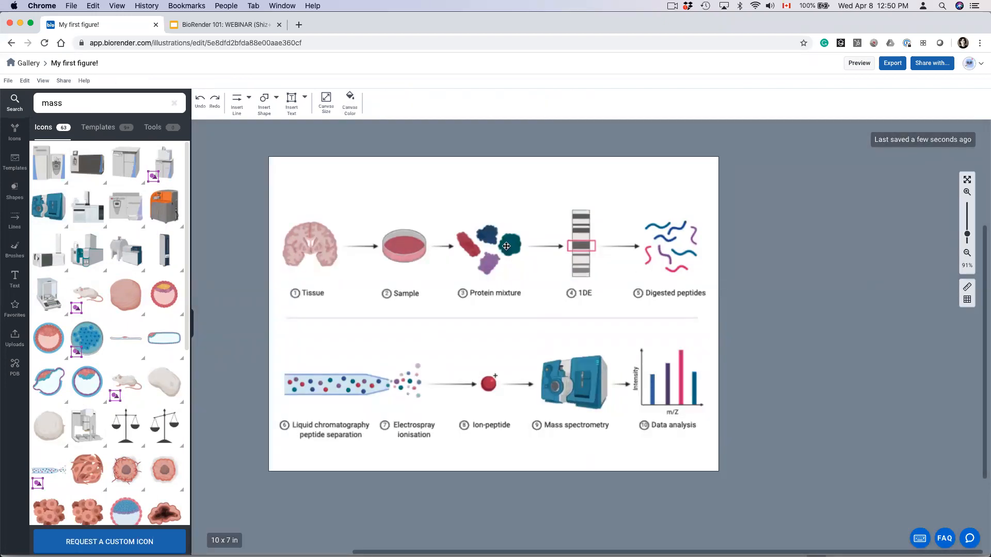
Ungroup the template and delete the four coloured protein icons above the Protein mixture label
{"action": "left_click", "coordinate": [506, 246]}
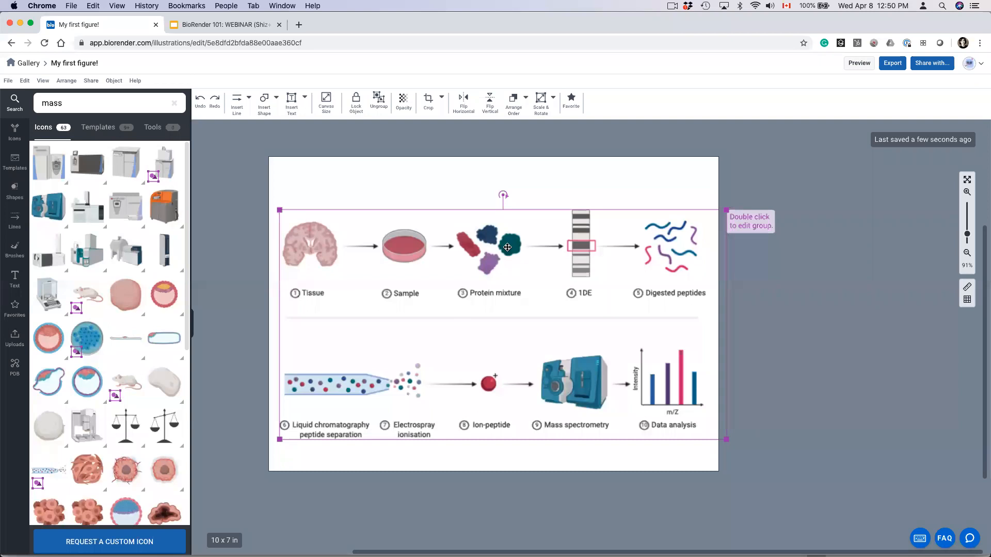
{"action": "key", "text": "super+shift+g"}
{"action": "left_click", "coordinate": [511, 176]}
{"action": "left_click", "coordinate": [521, 268]}
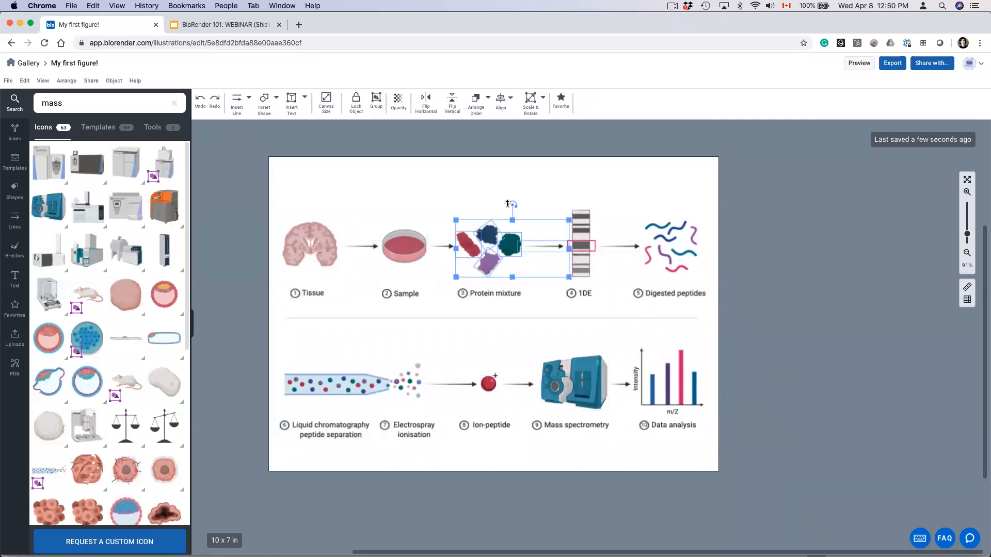
{"action": "left_click", "coordinate": [507, 203]}
{"action": "left_click", "coordinate": [508, 246]}
{"action": "key", "text": "BackSpace"}
{"action": "left_click", "coordinate": [489, 236]}
{"action": "key", "text": "BackSpace"}
{"action": "left_click", "coordinate": [469, 245]}
{"action": "key", "text": "BackSpace"}
{"action": "left_click", "coordinate": [487, 262]}
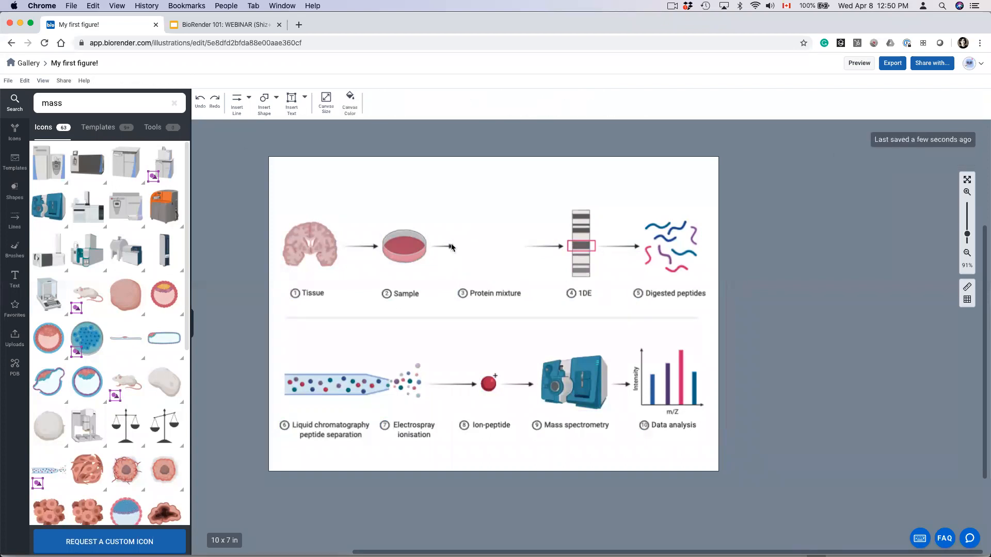
Search the icons for "cell culture" and place the pink-and-blue well plate above the Protein mixture label, scaled to fit between the arrows
{"action": "left_click", "coordinate": [120, 107]}
{"action": "type", "text": "cell"}
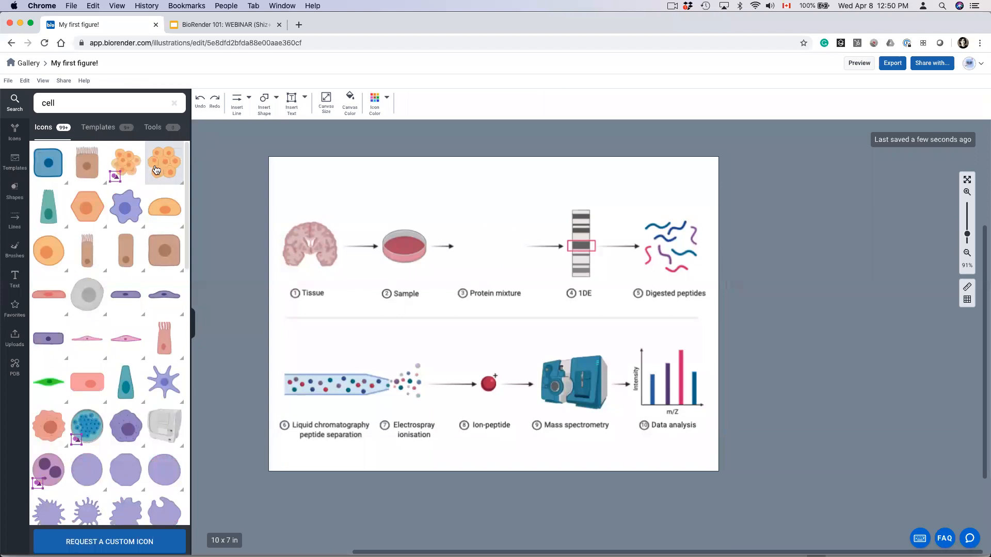
{"action": "left_click", "coordinate": [84, 81]}
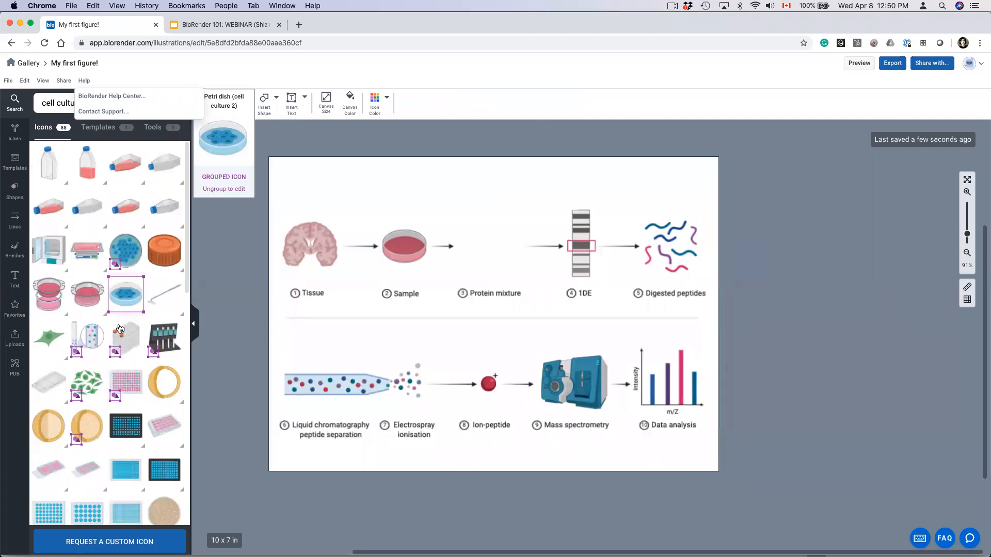
{"action": "scroll", "coordinate": [116, 283], "scroll_direction": "down", "scroll_amount": 3}
{"action": "left_click_drag", "start_coordinate": [126, 300], "coordinate": [437, 255]}
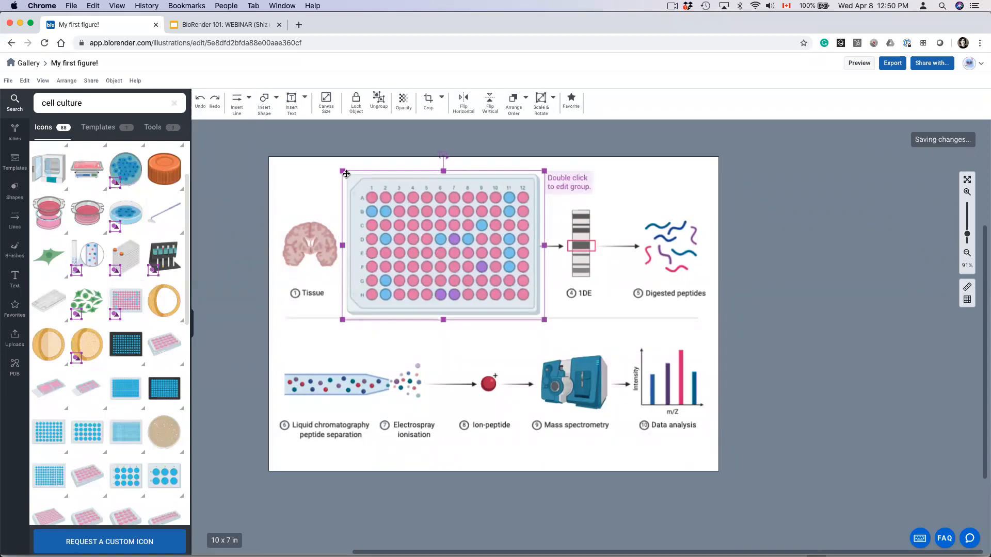
{"action": "left_click_drag", "start_coordinate": [343, 171], "coordinate": [481, 242]}
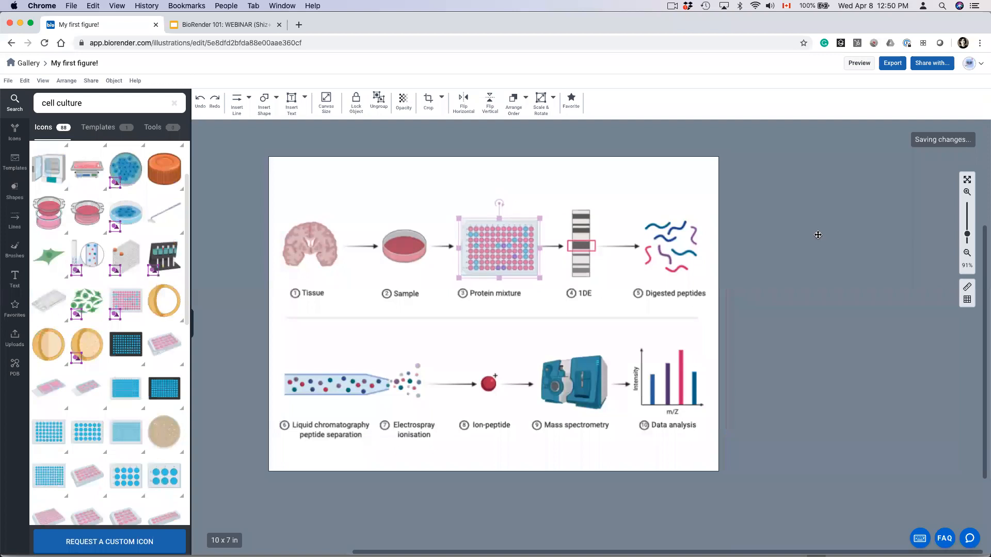
Edit the well plate group and recolour the wells in columns 3 to 5 with a blue colour preset
{"action": "left_click", "coordinate": [967, 192]}
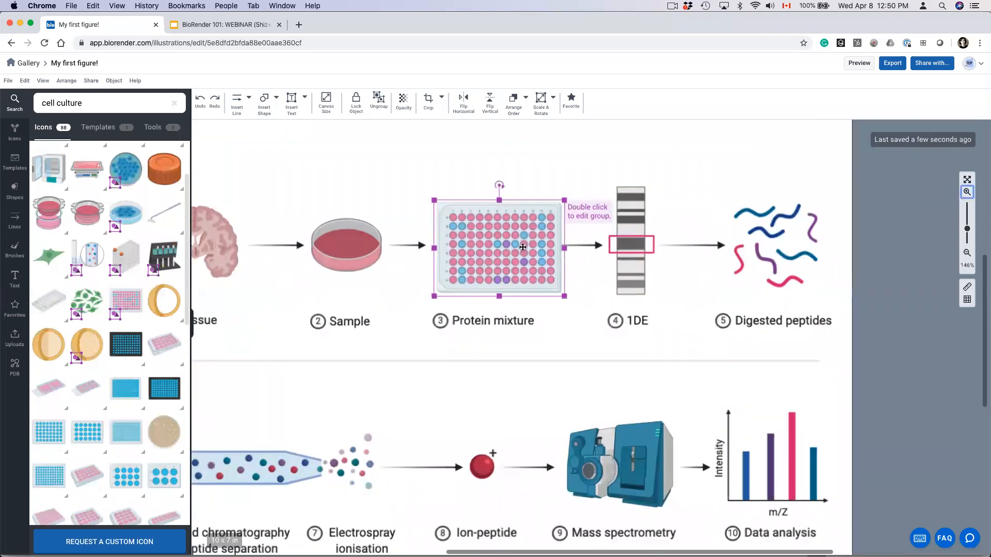
{"action": "double_click", "coordinate": [514, 245]}
{"action": "left_click_drag", "start_coordinate": [475, 196], "coordinate": [529, 285]}
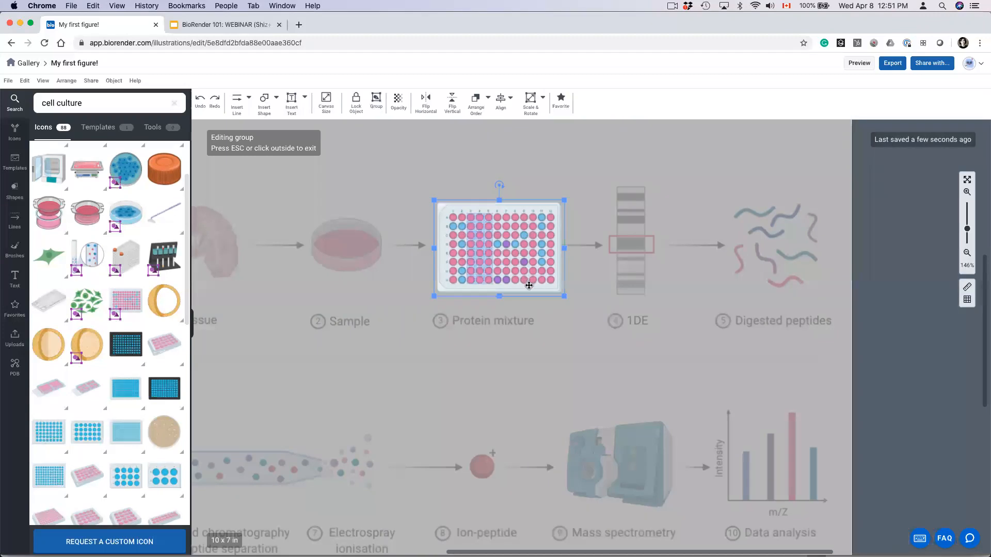
{"action": "left_click", "coordinate": [505, 208]}
{"action": "left_click", "coordinate": [400, 100]}
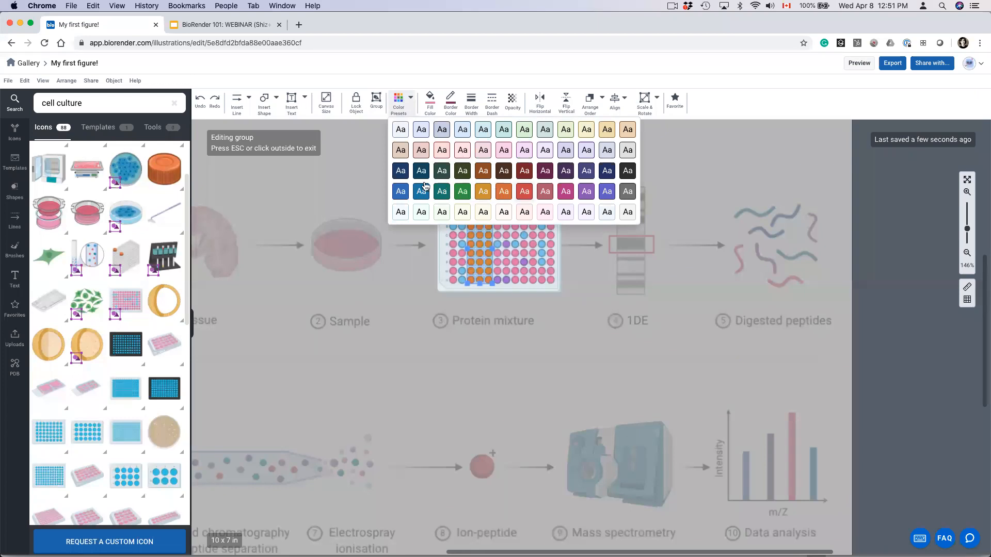
{"action": "left_click", "coordinate": [400, 192]}
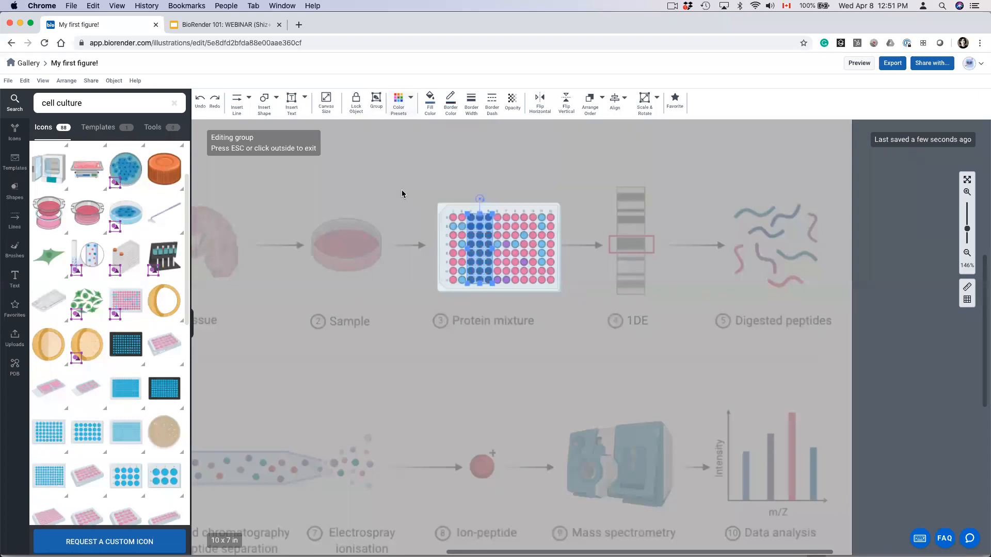
Finish editing the well plate group and open the export settings for the whole figure
{"action": "left_click", "coordinate": [433, 187]}
{"action": "left_click", "coordinate": [967, 253]}
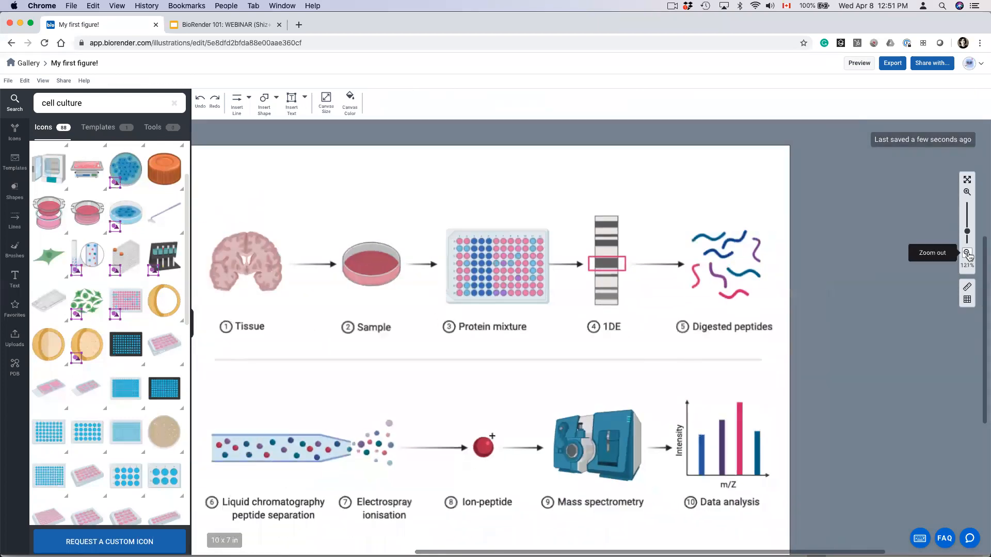
{"action": "left_click_drag", "start_coordinate": [694, 349], "coordinate": [691, 342]}
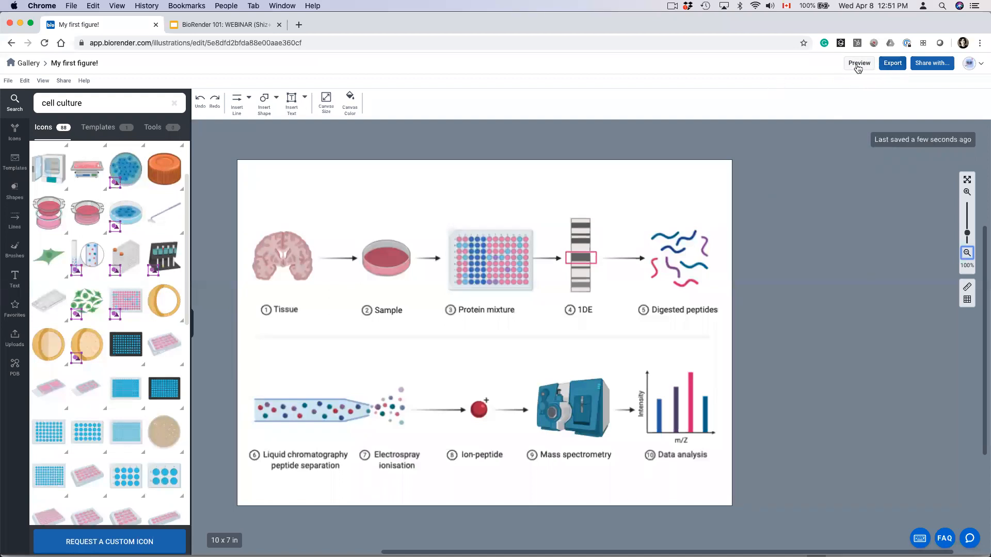
{"action": "left_click", "coordinate": [901, 64]}
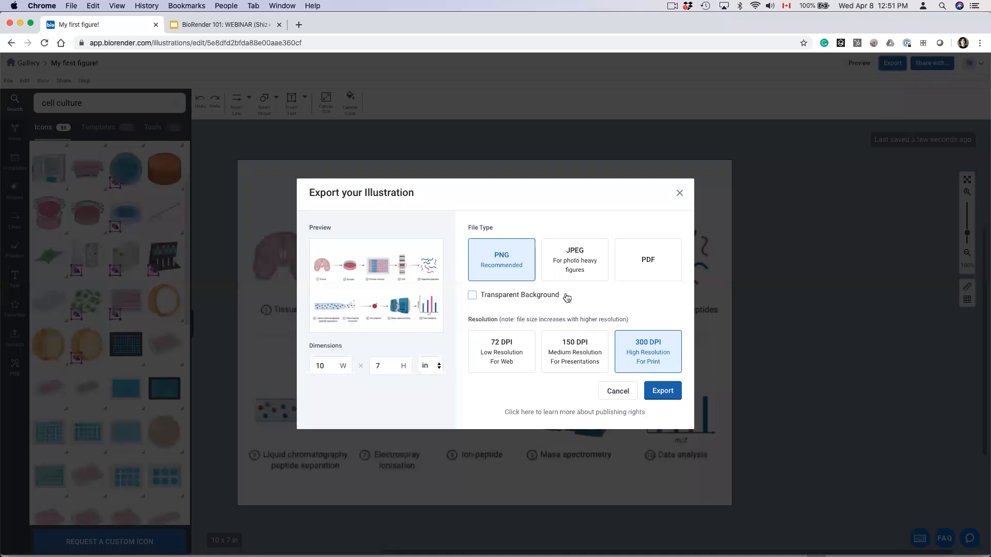
Try out the PNG, JPEG and PDF file types for the export and toggle the PNG's transparent background on and off
{"action": "left_click", "coordinate": [557, 276]}
{"action": "left_click", "coordinate": [651, 272]}
{"action": "left_click", "coordinate": [574, 262]}
{"action": "left_click", "coordinate": [501, 266]}
{"action": "left_click", "coordinate": [575, 278]}
{"action": "left_click", "coordinate": [508, 288]}
{"action": "left_click", "coordinate": [577, 275]}
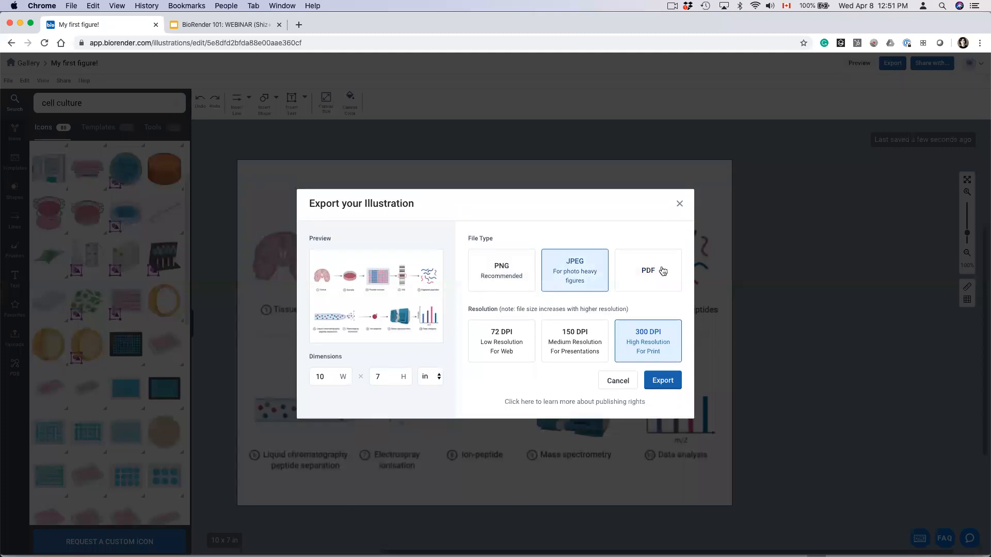
{"action": "left_click", "coordinate": [663, 271]}
{"action": "left_click", "coordinate": [515, 258]}
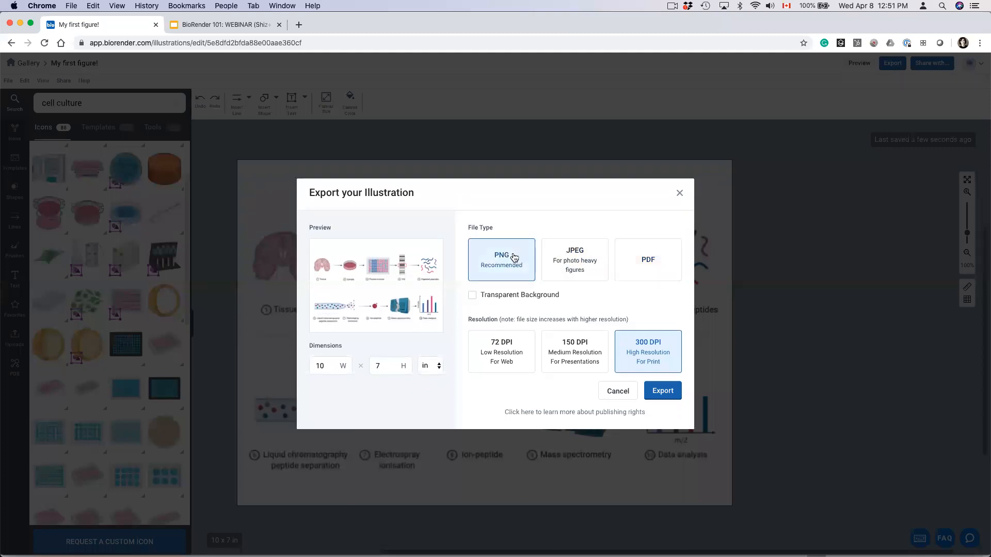
{"action": "left_click", "coordinate": [473, 296]}
{"action": "left_click", "coordinate": [473, 296]}
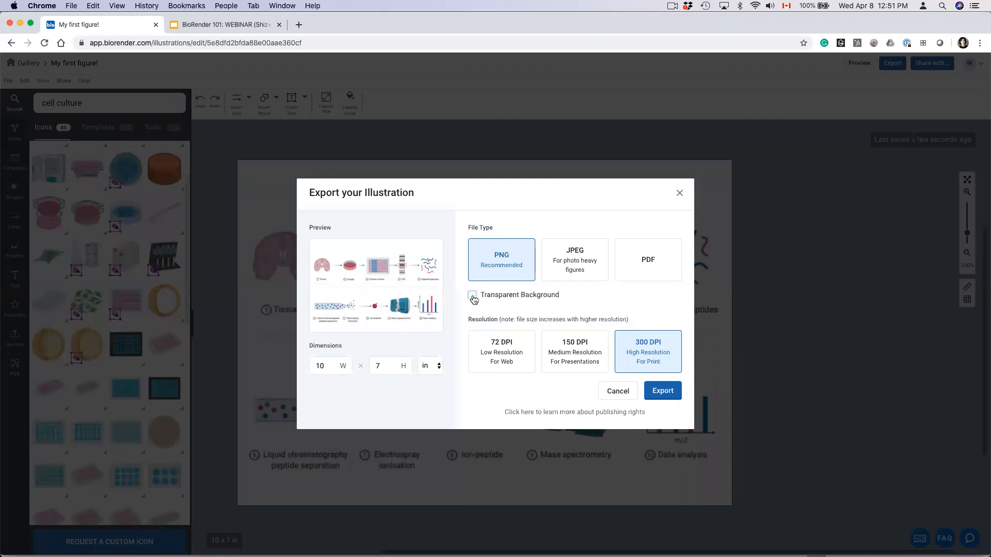
Set the export to the JPEG file type at 150 DPI medium resolution for presentations
{"action": "left_click", "coordinate": [588, 271]}
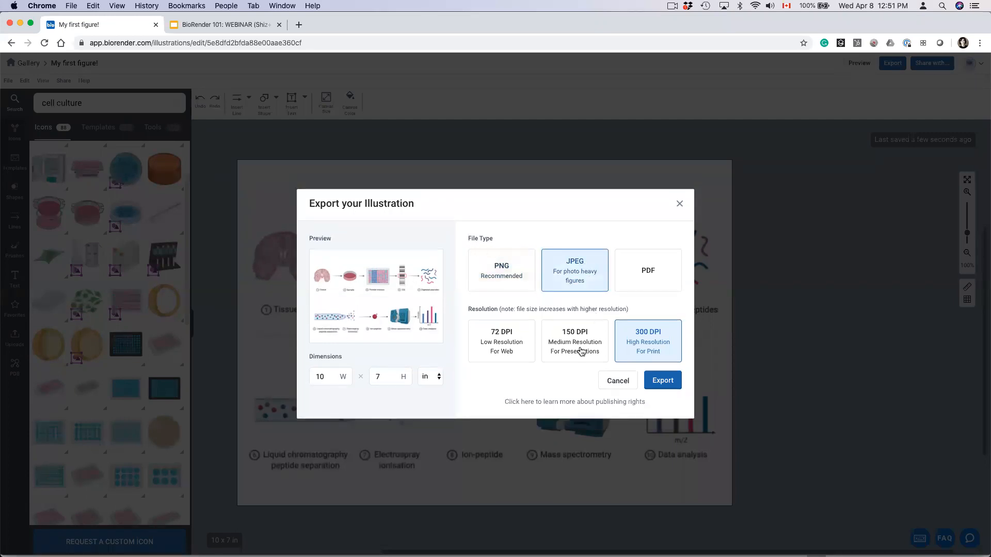
{"action": "left_click", "coordinate": [582, 353]}
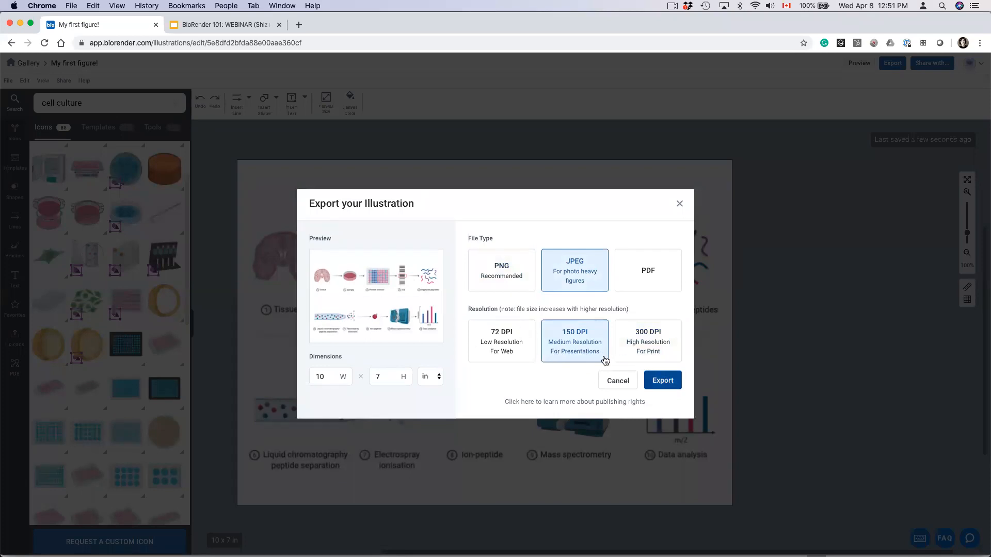
Try out the 72, 150 and 300 DPI resolution options for the JPEG export
{"action": "left_click", "coordinate": [502, 344]}
{"action": "left_click", "coordinate": [578, 347]}
{"action": "left_click", "coordinate": [634, 351]}
{"action": "left_click", "coordinate": [601, 351]}
{"action": "left_click", "coordinate": [500, 350]}
{"action": "left_click", "coordinate": [561, 352]}
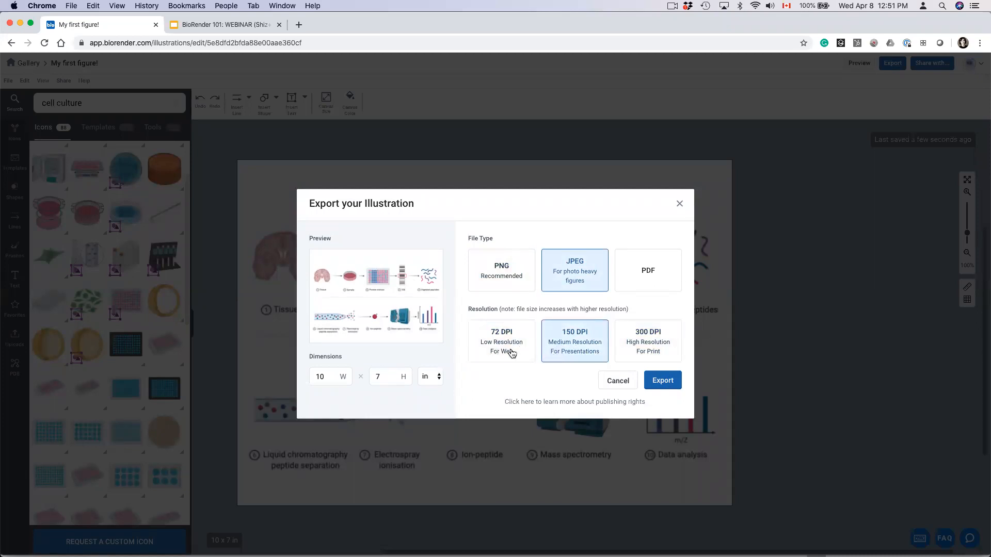
{"action": "left_click", "coordinate": [510, 354]}
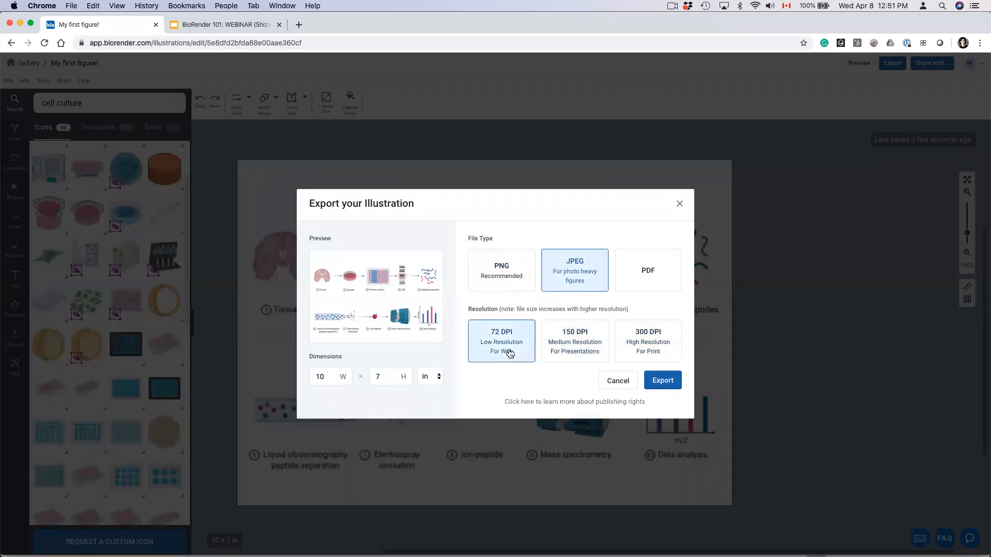
{"action": "left_click", "coordinate": [632, 347]}
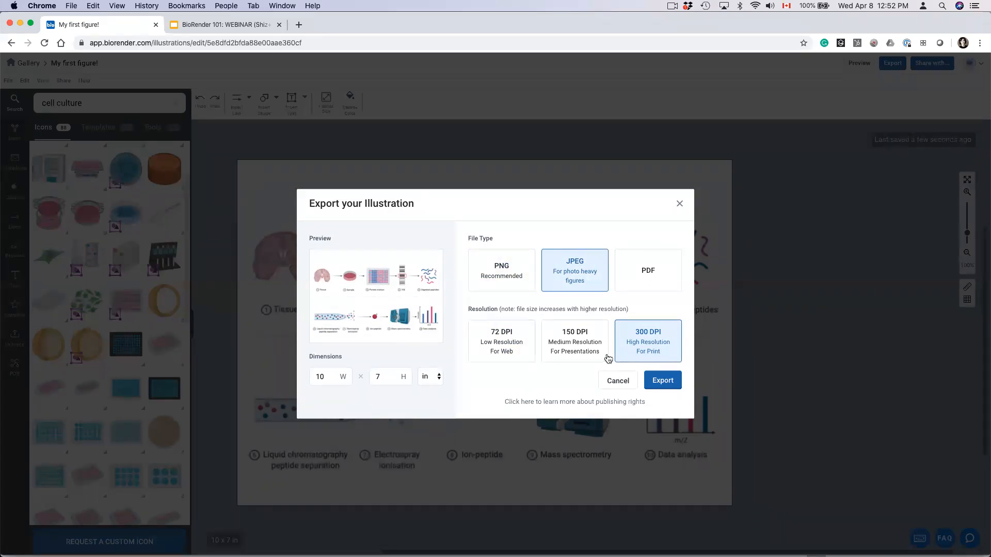
Export the figure at 150 DPI, save "My first figure!.jpeg" to the Desktop and dismiss the rating survey and download notice
{"action": "left_click", "coordinate": [579, 353]}
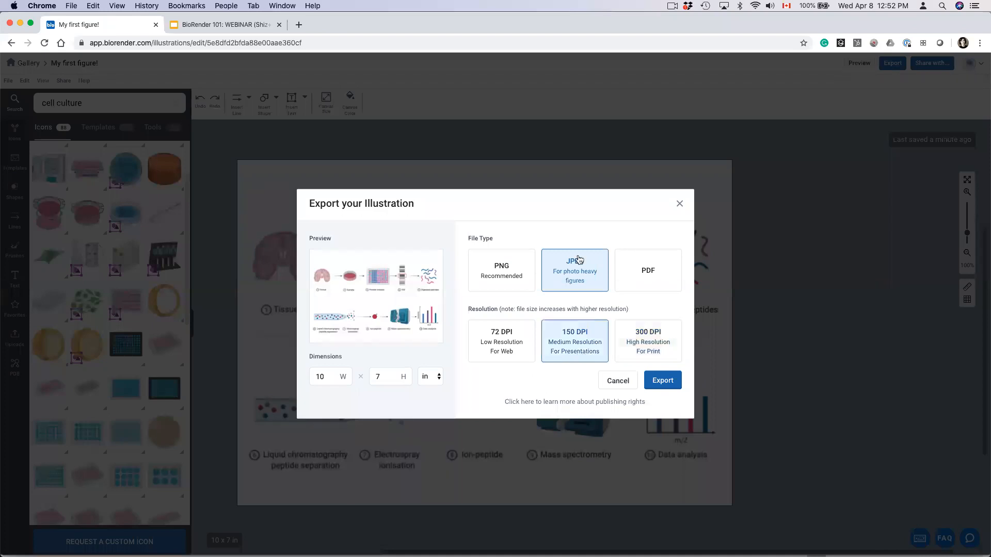
{"action": "left_click", "coordinate": [661, 384]}
{"action": "left_click", "coordinate": [662, 384]}
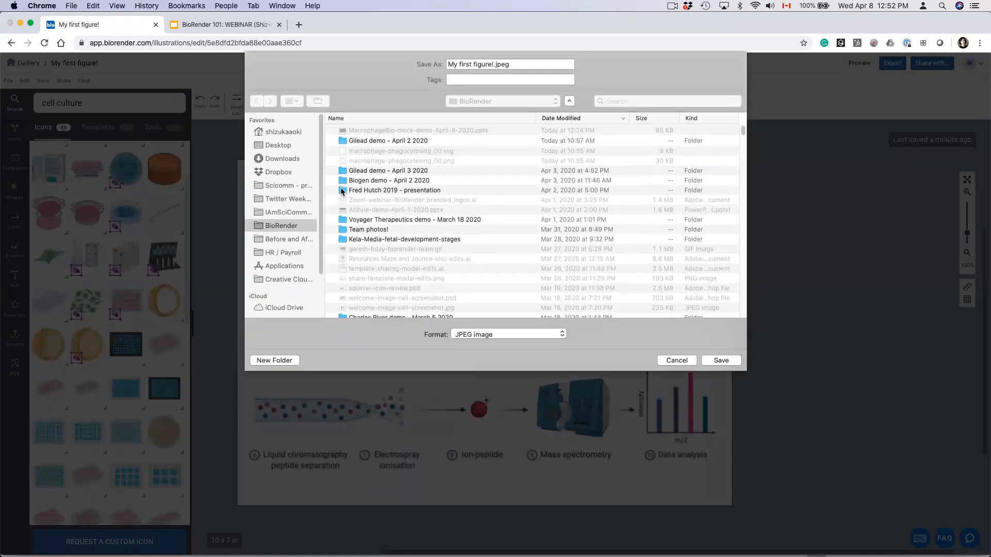
{"action": "left_click", "coordinate": [288, 145]}
{"action": "key", "text": "Return"}
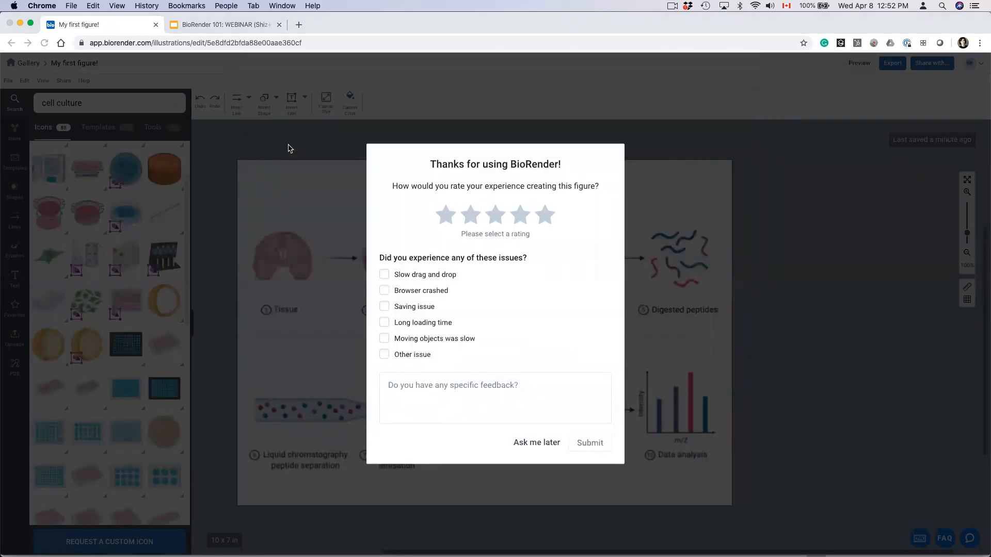
{"action": "left_click", "coordinate": [347, 240]}
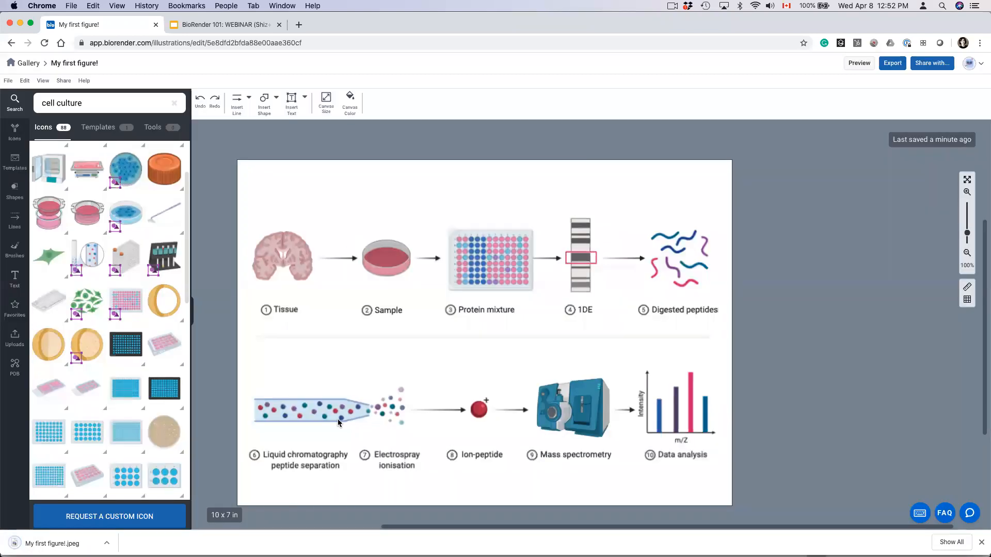
{"action": "left_click", "coordinate": [981, 543]}
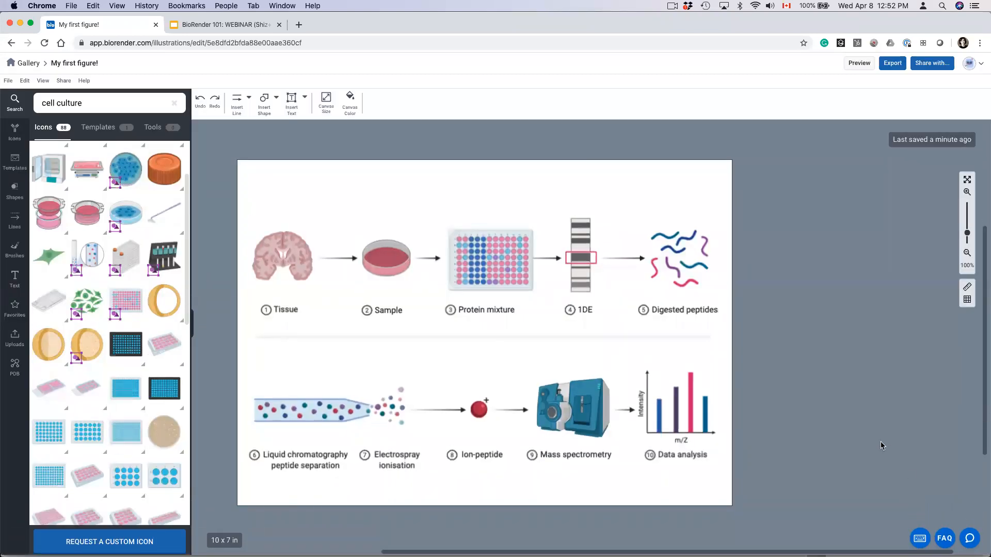
Open the support chat form and switch to the MacrophageBio-mock-demo-April-8-2020 presentation in PowerPoint
{"action": "left_click", "coordinate": [970, 539]}
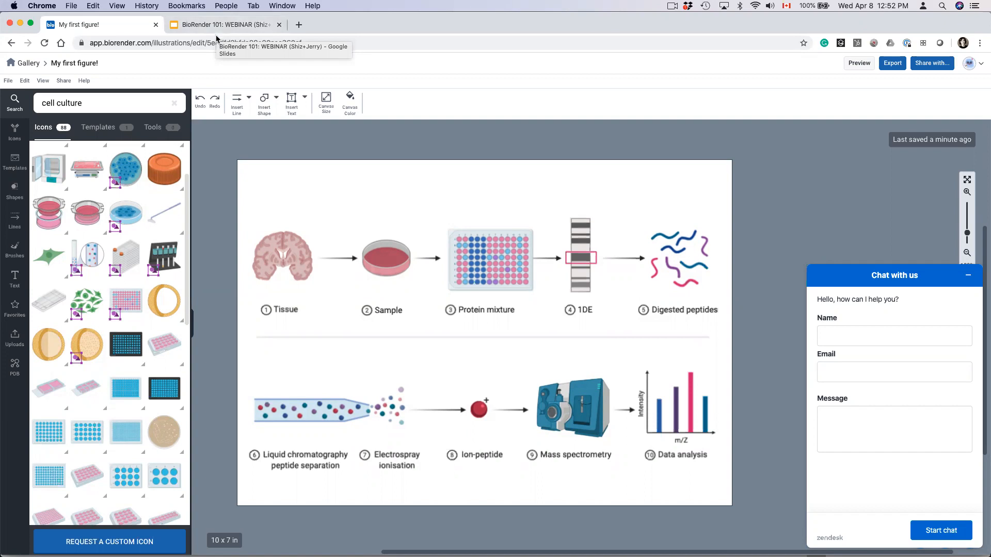
{"action": "mouse_move", "coordinate": [566, 547]}
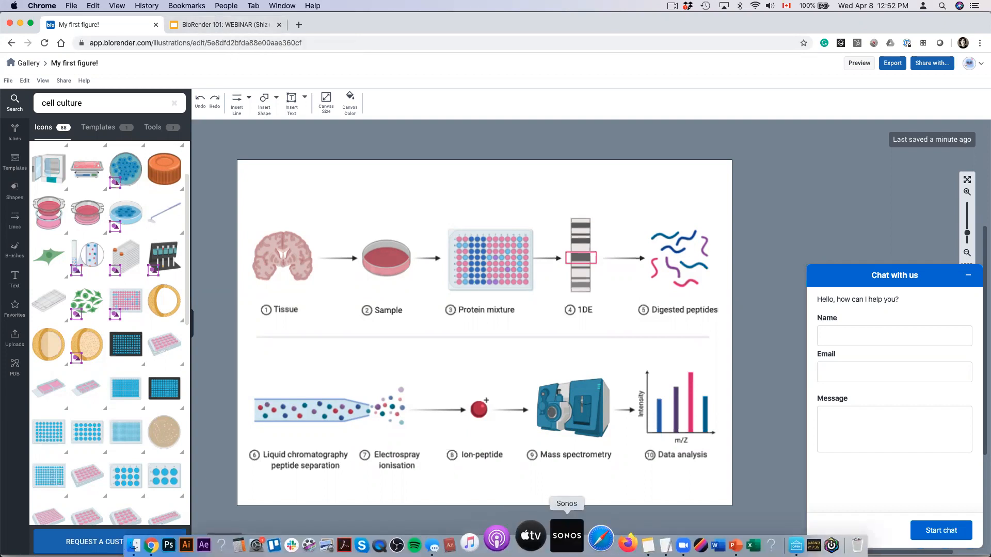
{"action": "left_click", "coordinate": [697, 540]}
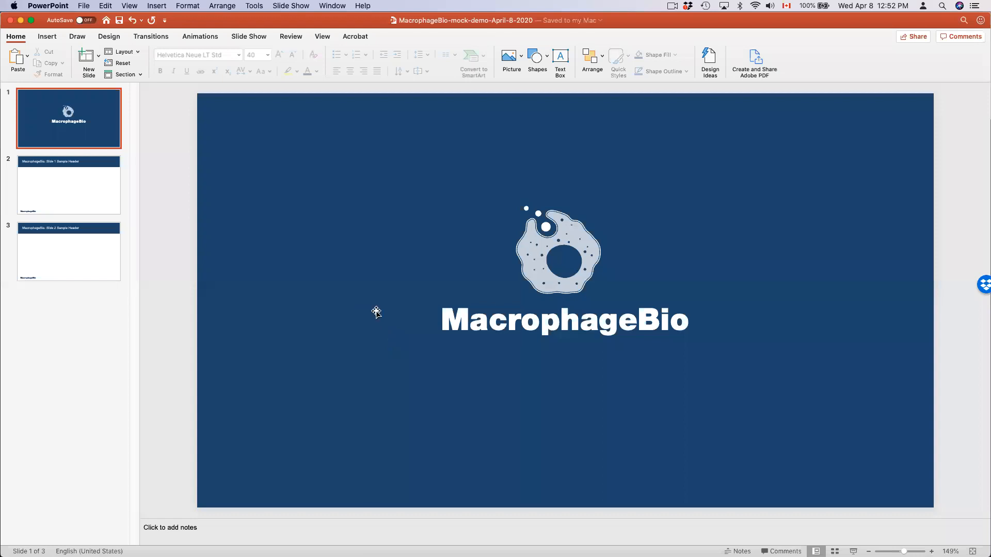
{"action": "left_click_drag", "start_coordinate": [376, 313], "coordinate": [376, 327]}
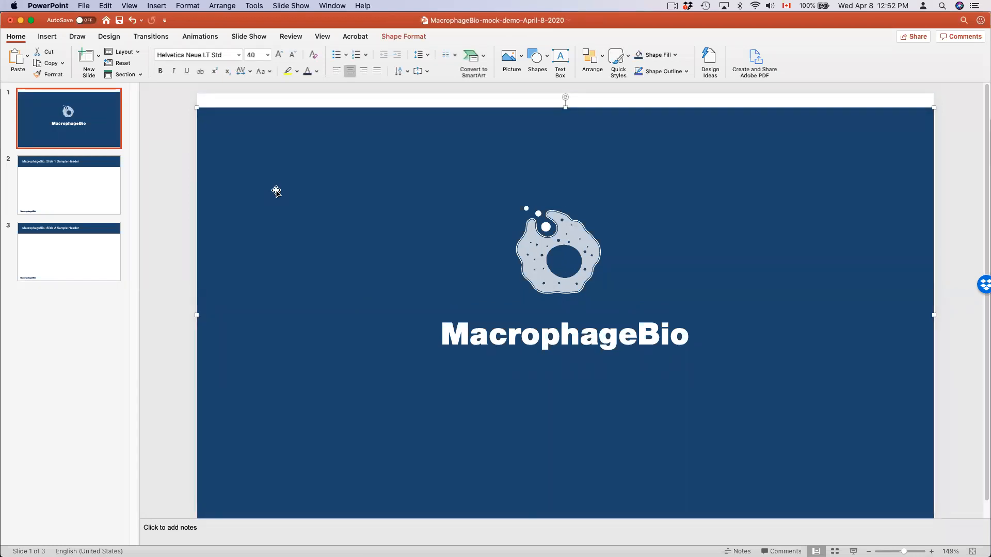
{"action": "key", "text": "super+z"}
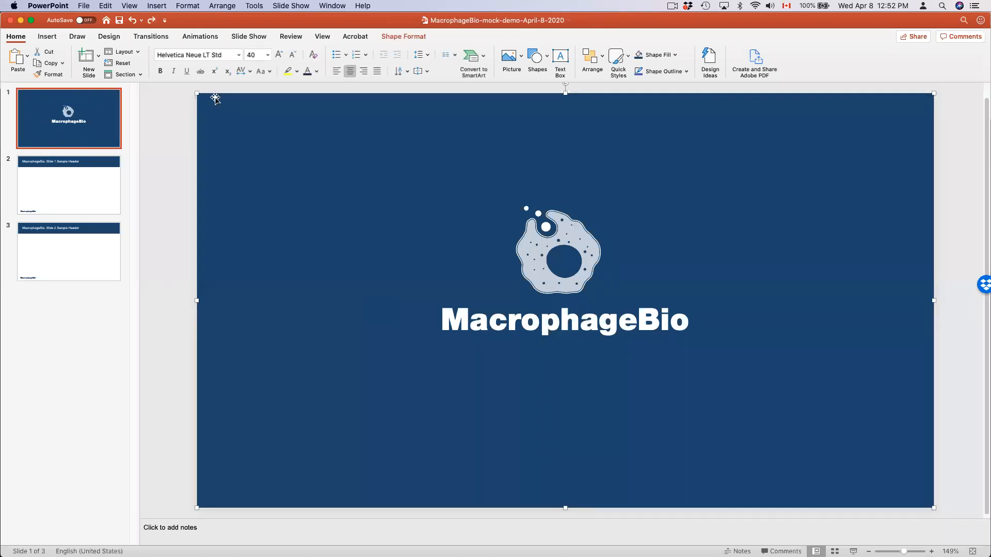
Start inserting a picture from file into the presentation
{"action": "left_click", "coordinate": [156, 5]}
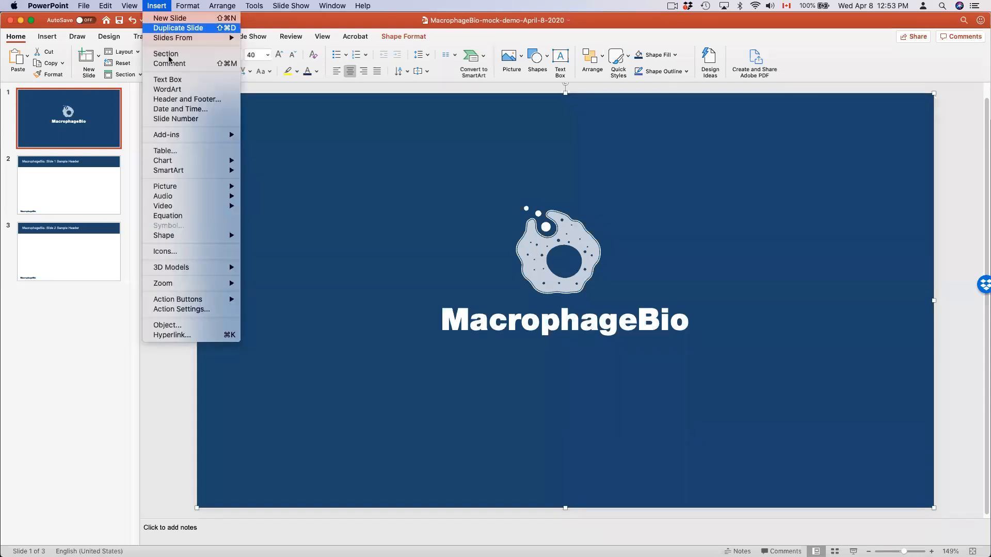
{"action": "mouse_move", "coordinate": [174, 187]}
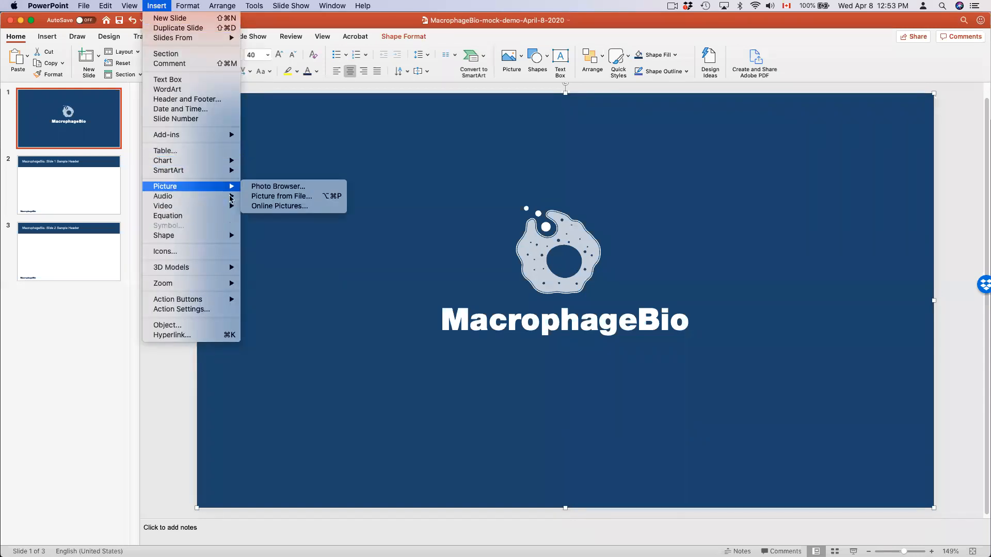
{"action": "left_click", "coordinate": [292, 197]}
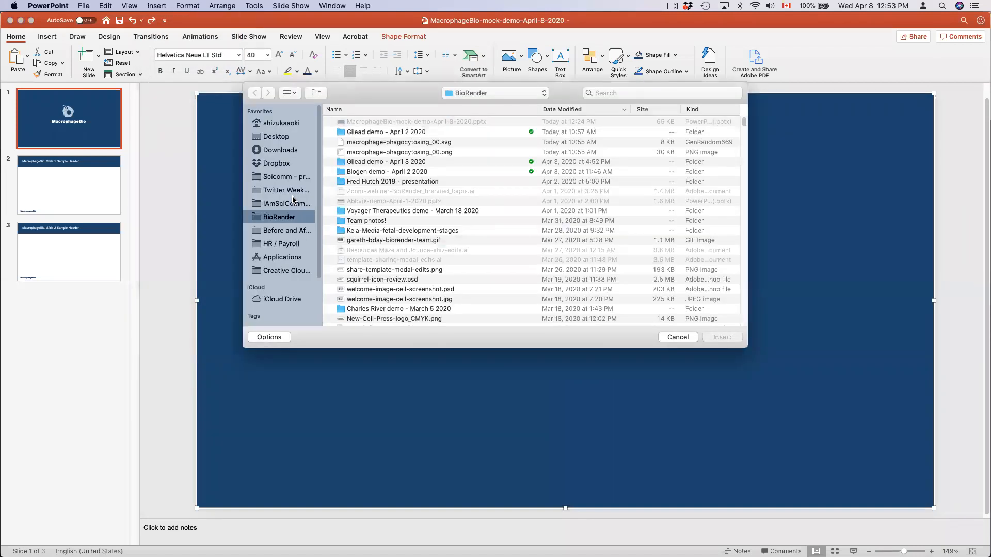